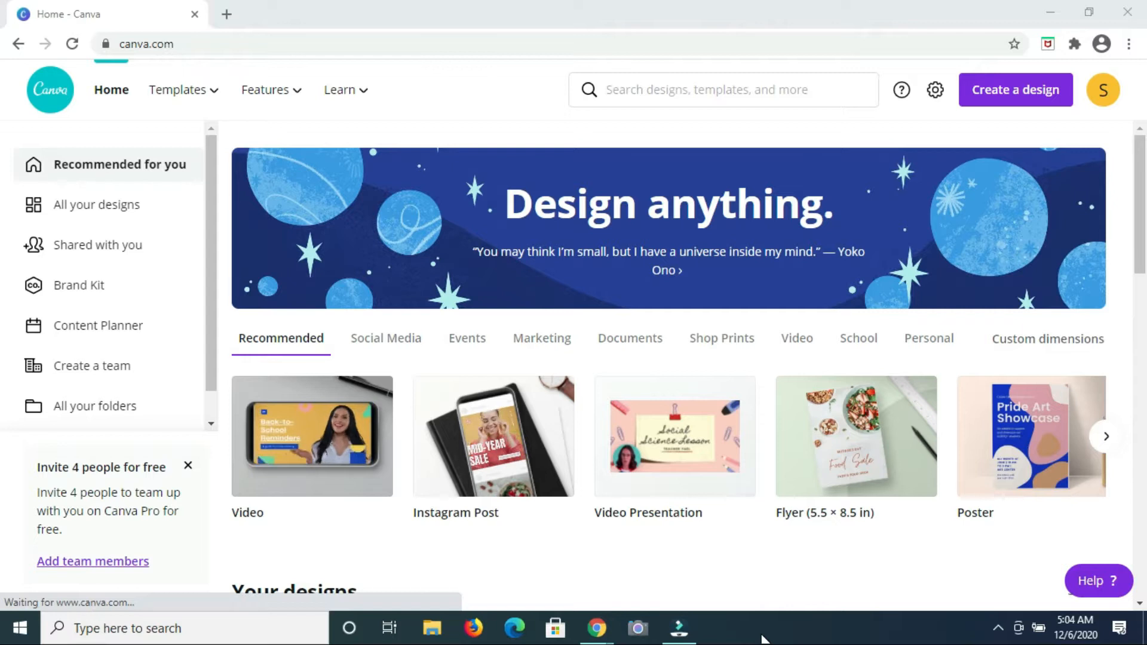
# - Start a new design with custom dimensions and set its unit to inches
pyautogui.click(994, 95)
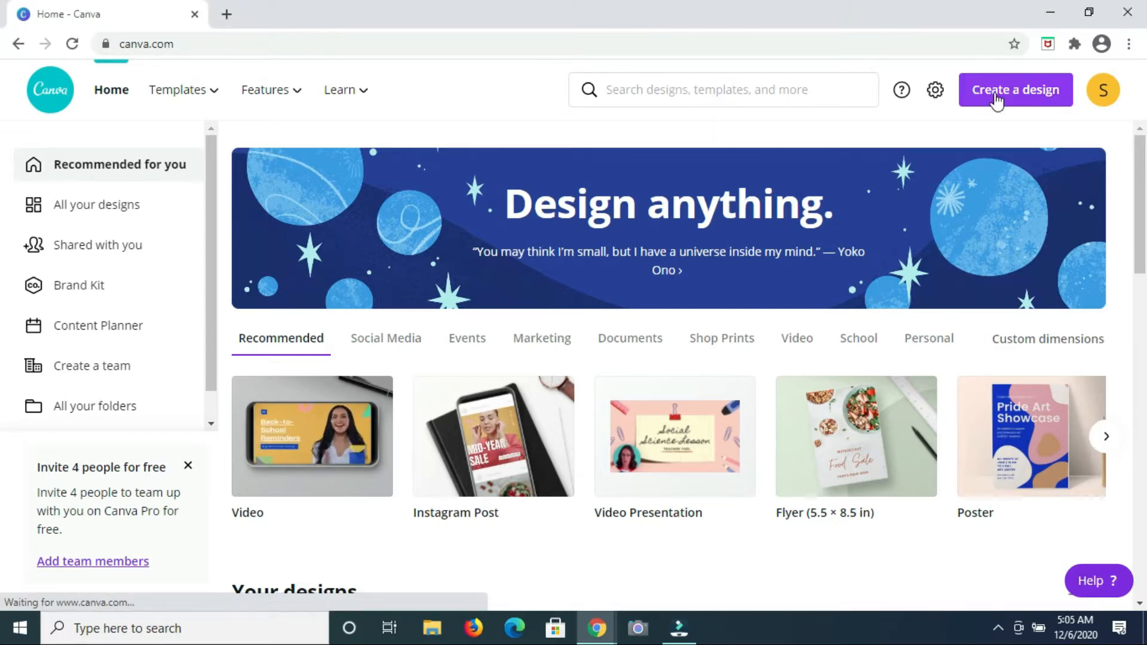
pyautogui.click(996, 99)
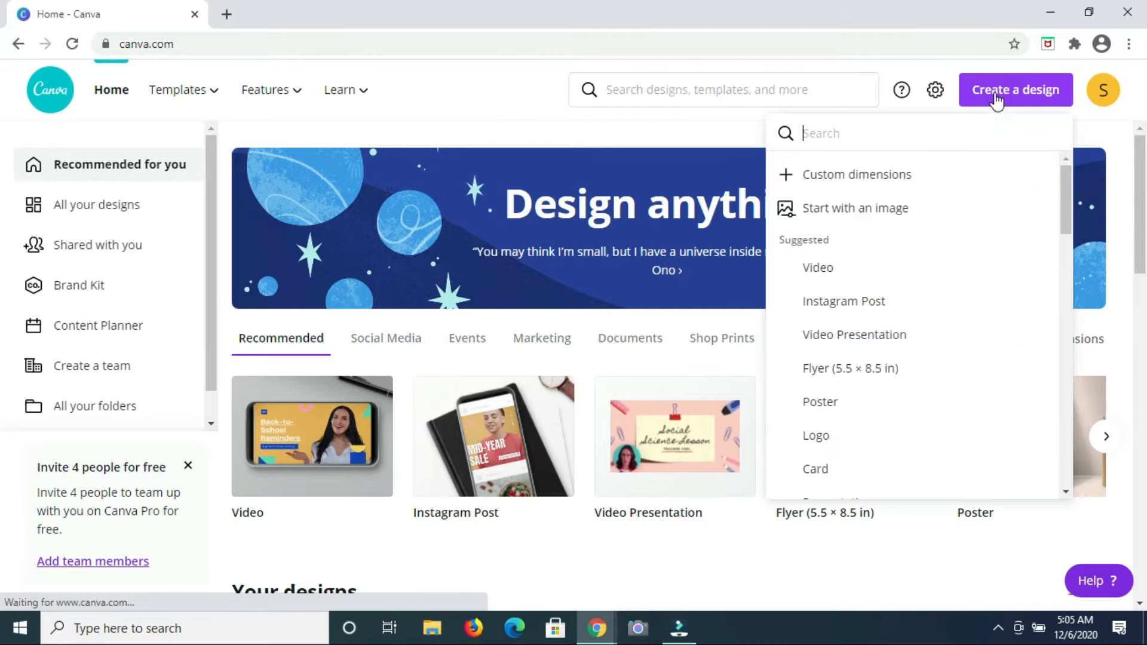
pyautogui.click(850, 179)
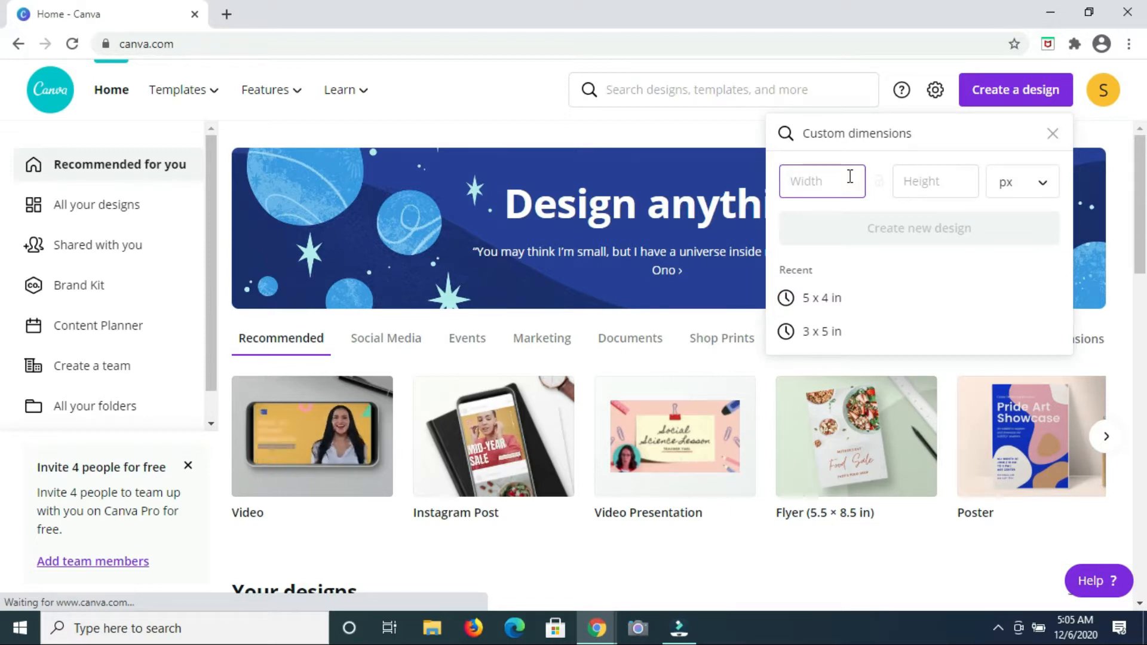
pyautogui.write('5')
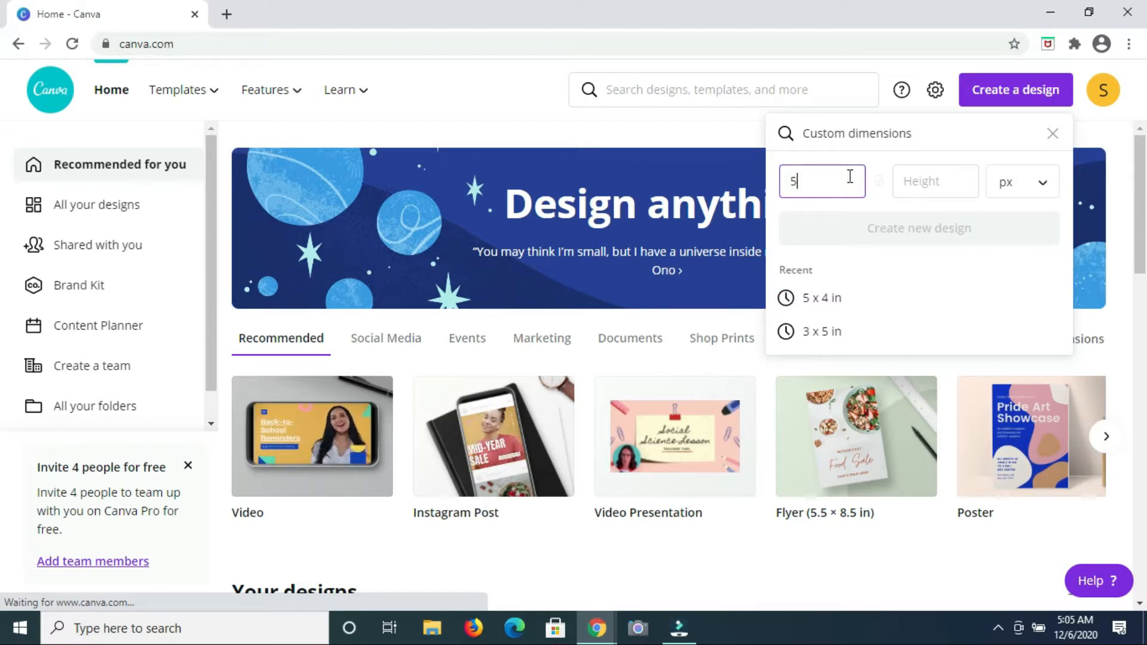
pyautogui.click(945, 179)
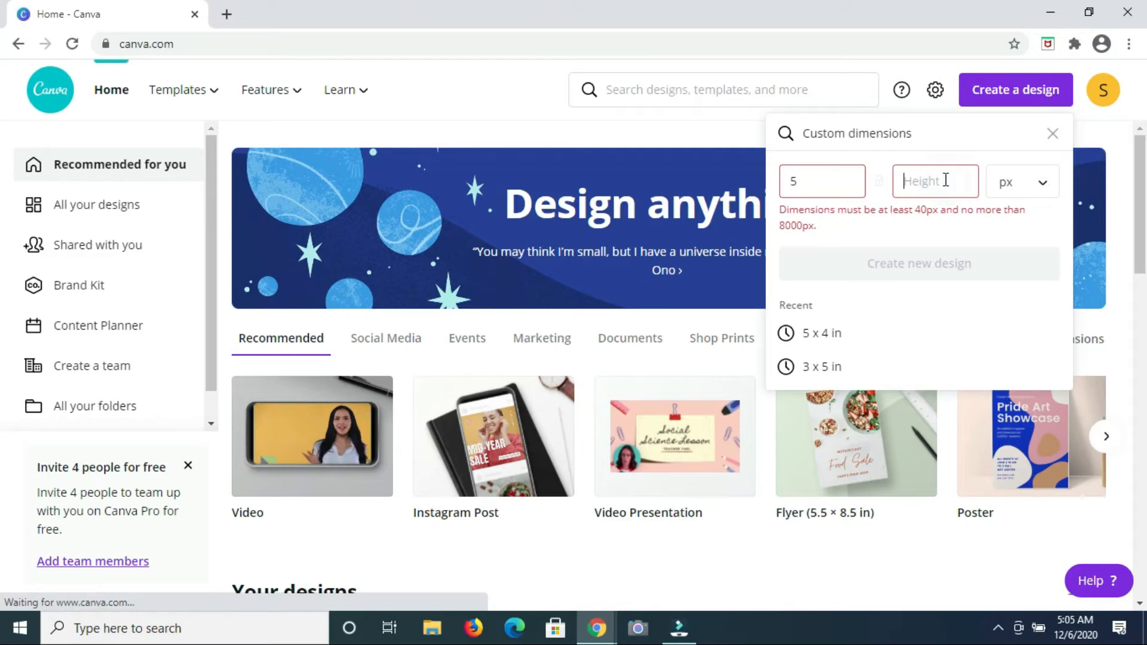
pyautogui.click(1044, 192)
pyautogui.click(1022, 219)
# - Set the custom size to 5 in wide and 4 in high and create the new design
pyautogui.press('BackSpace')
pyautogui.press('BackSpace')
pyautogui.press('BackSpace')
pyautogui.press('BackSpace')
pyautogui.press('BackSpace')
pyautogui.write('5')
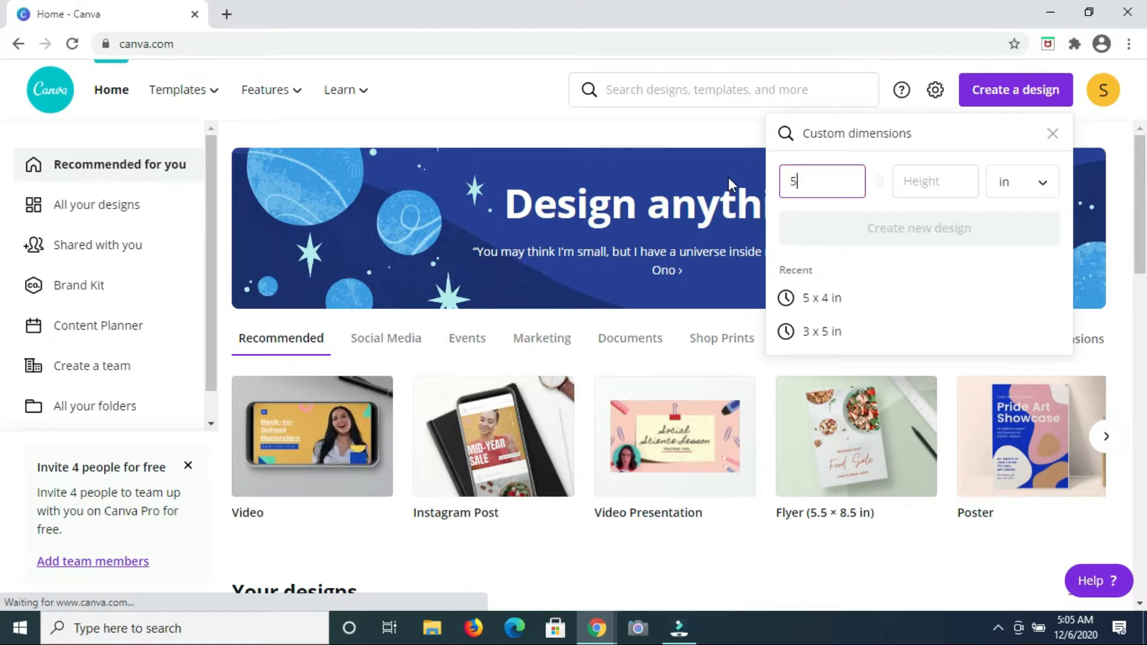
pyautogui.click(937, 176)
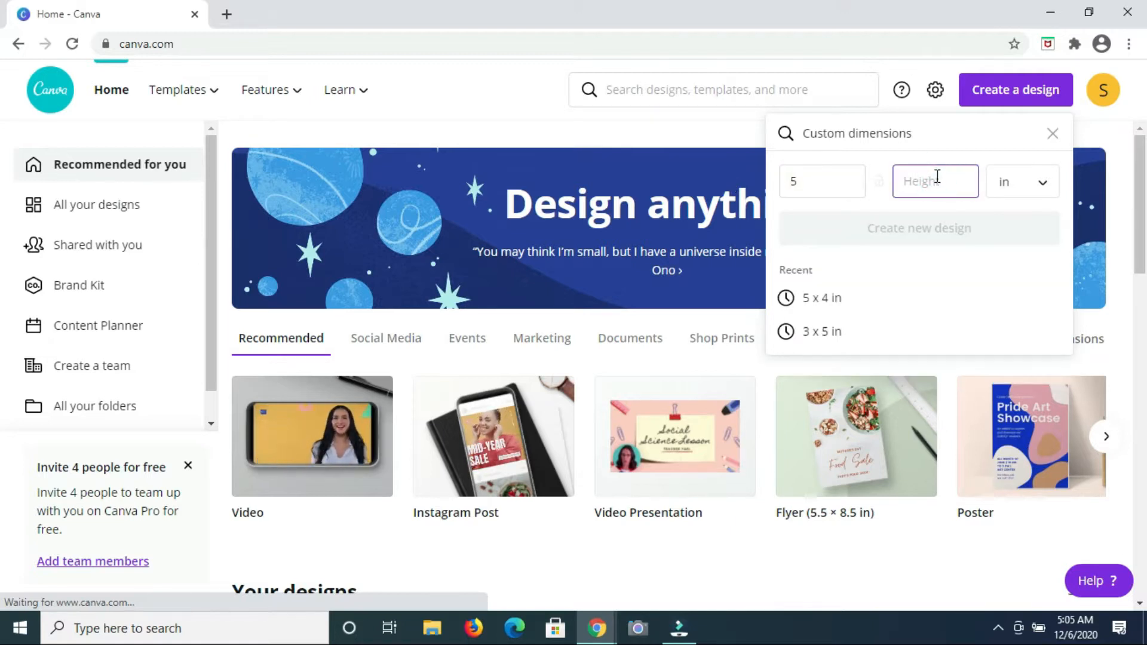
pyautogui.write('4')
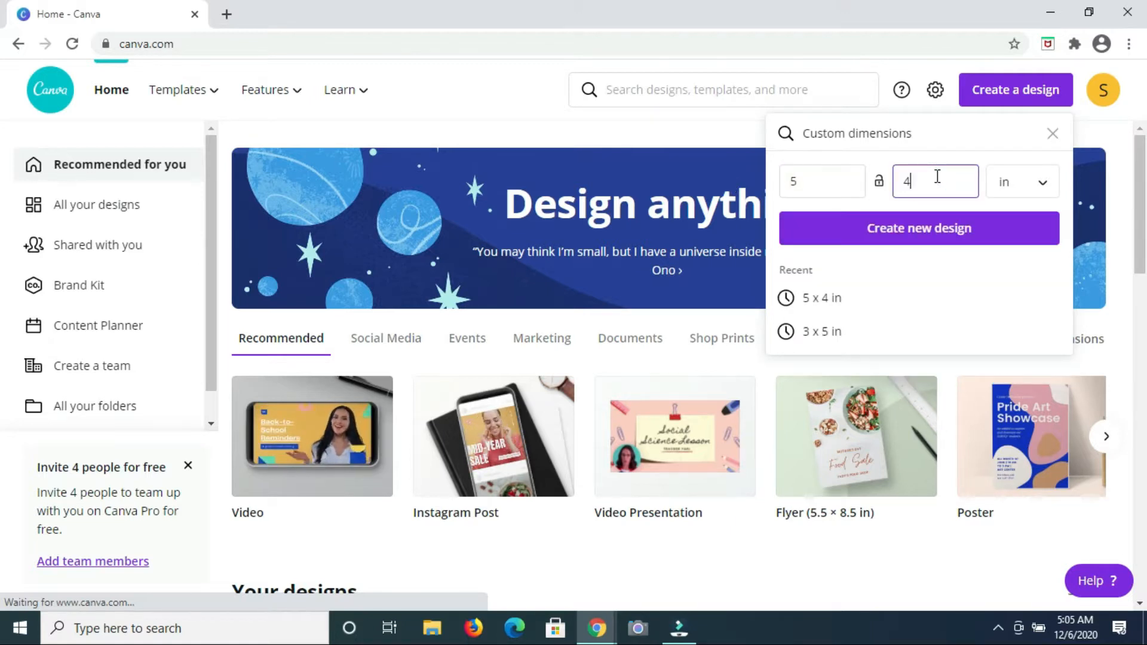
pyautogui.click(938, 229)
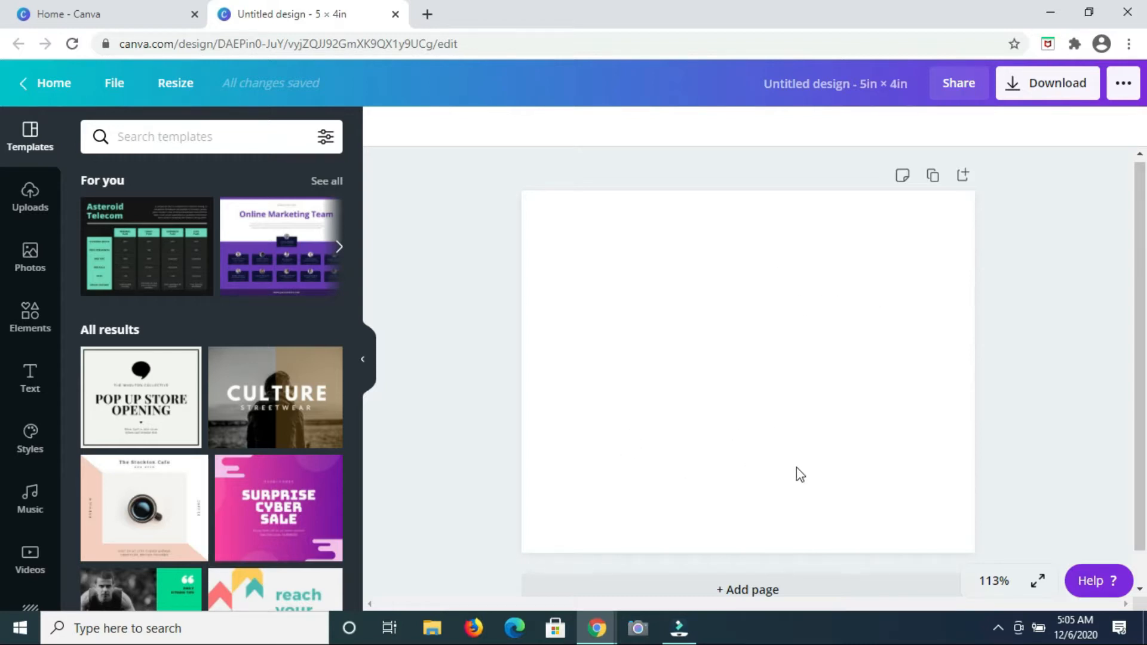
pyautogui.click(148, 133)
pyautogui.write('hap')
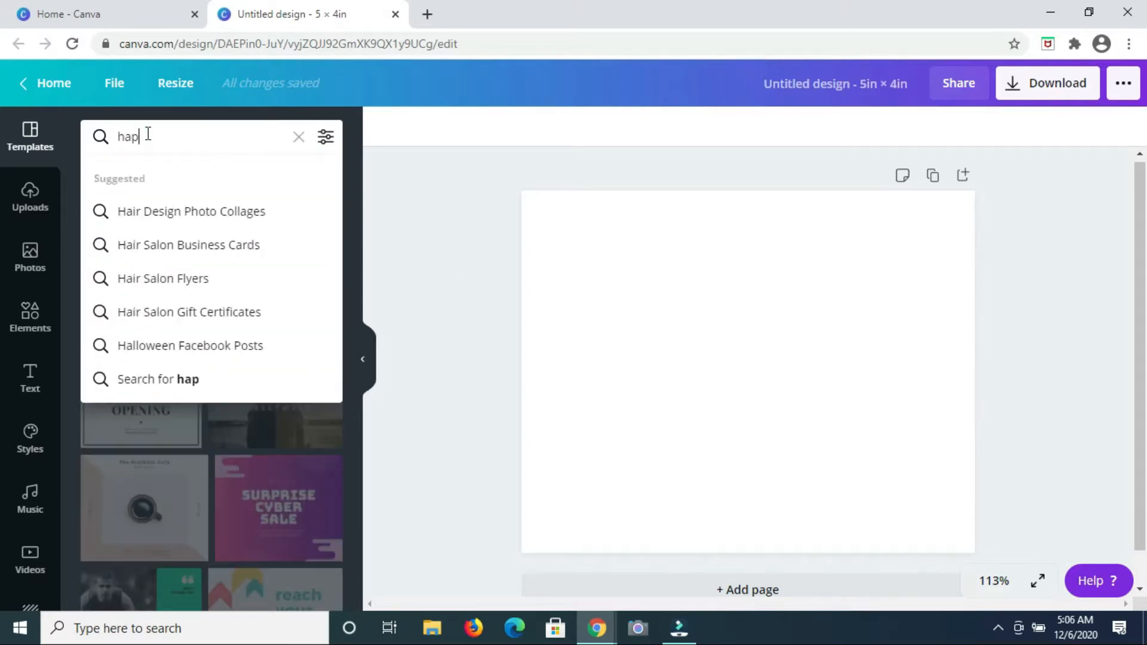
pyautogui.write('p')
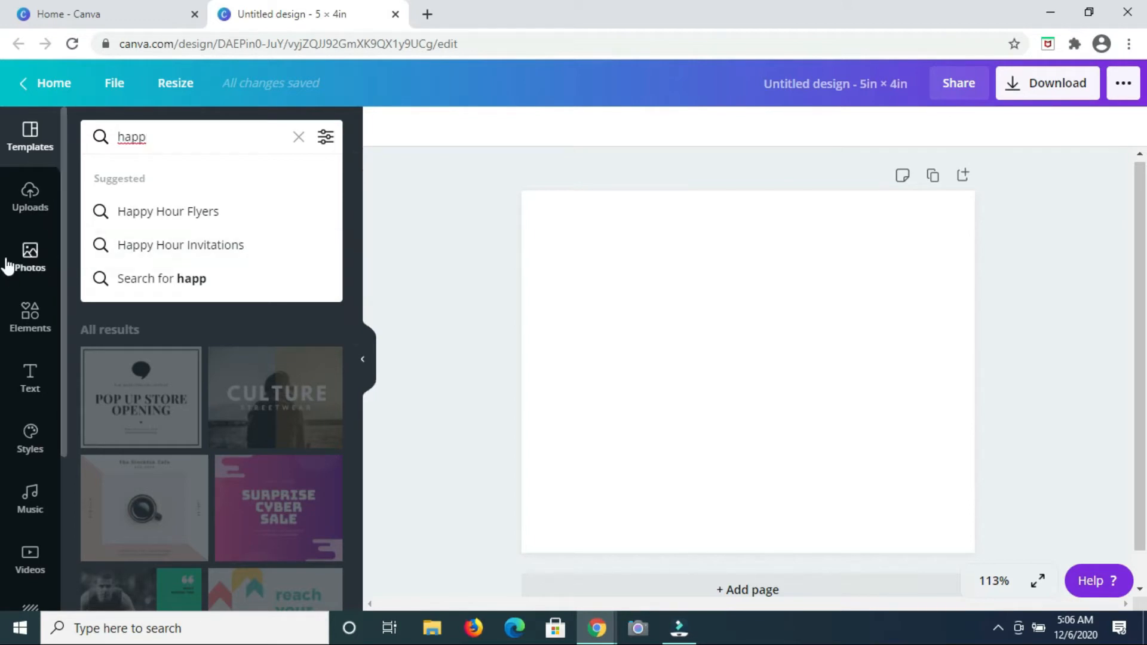
# - Search the photo library for "happy" and look through the resulting pictures
pyautogui.click(29, 269)
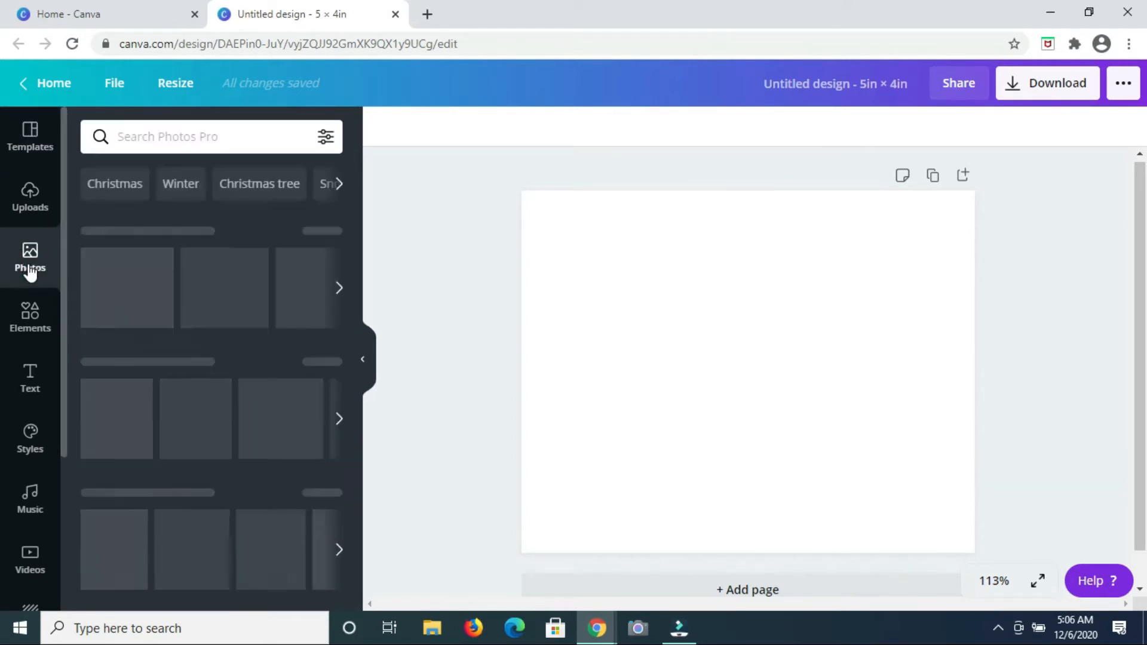
pyautogui.click(151, 131)
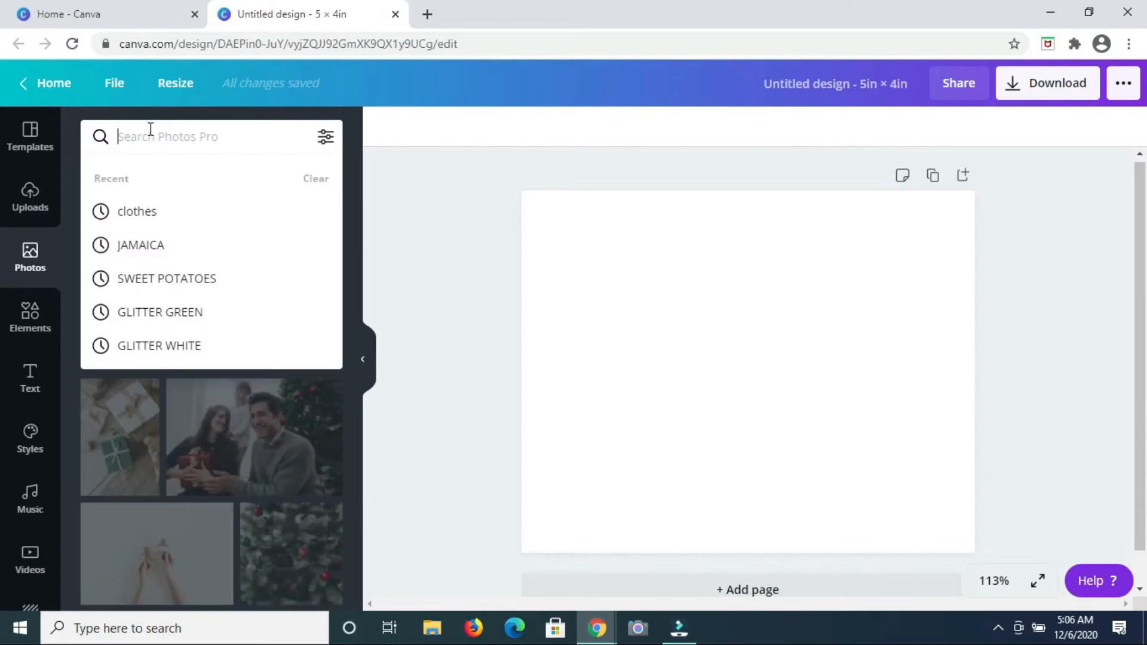
pyautogui.write('happy')
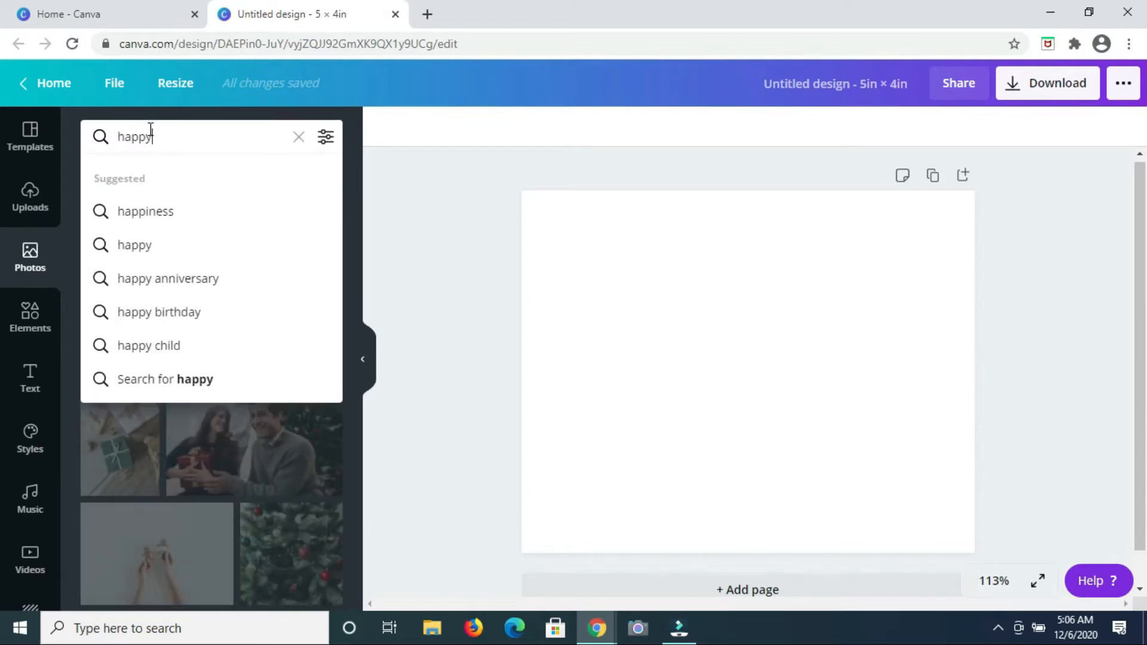
pyautogui.press('Return')
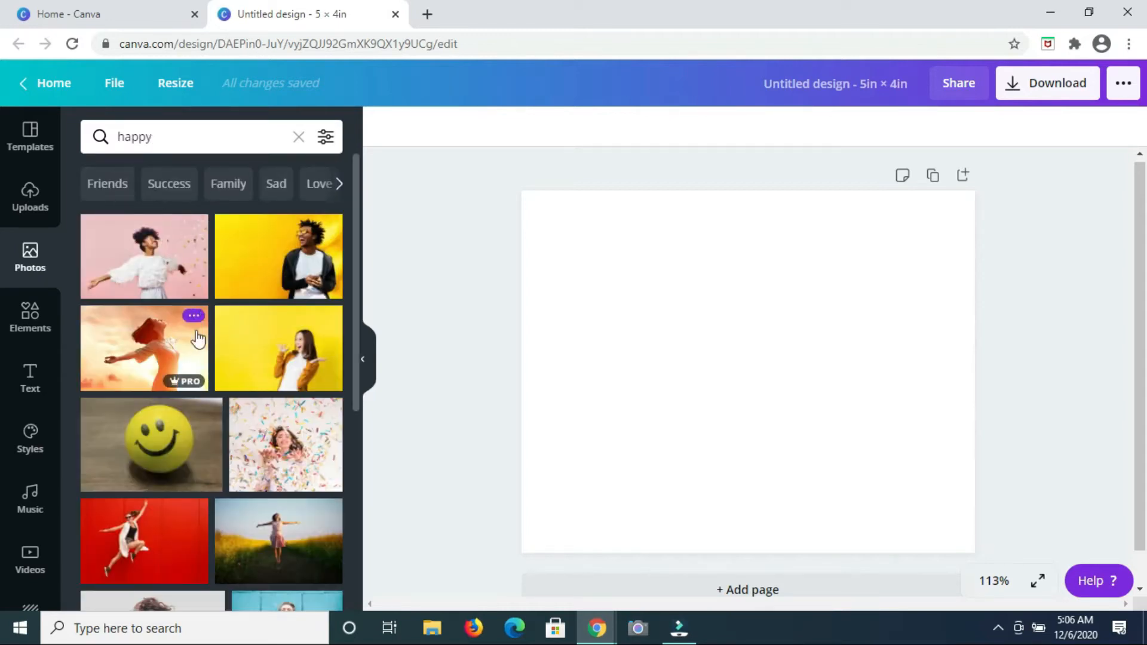
pyautogui.scroll(-2, 185, 466)
pyautogui.scroll(-5, 181, 463)
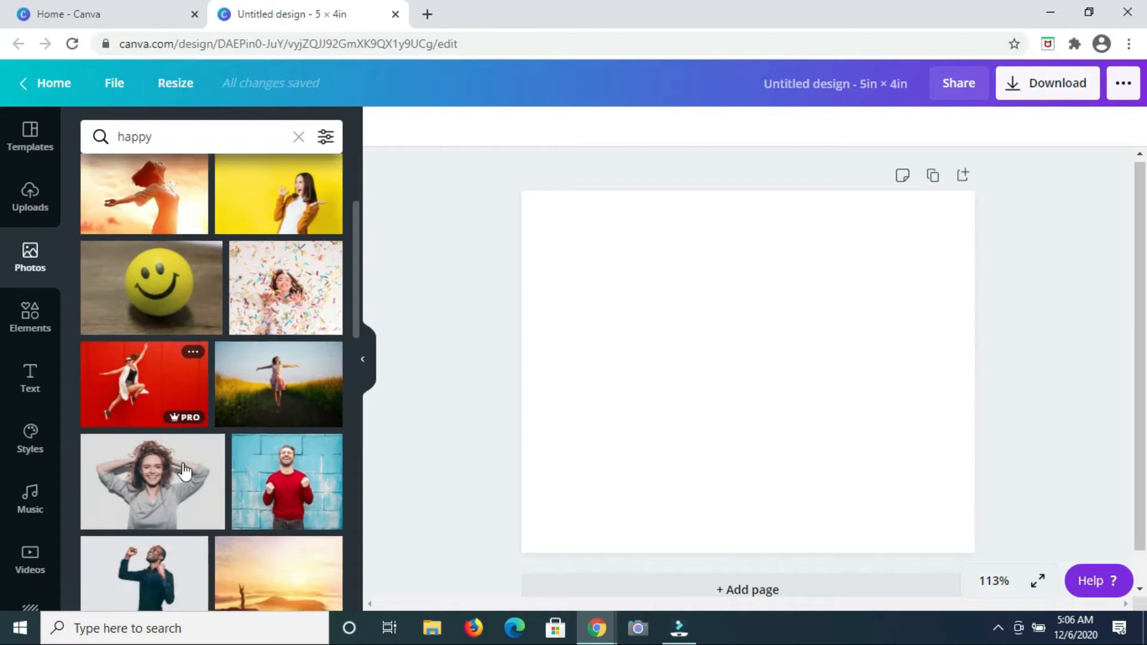
pyautogui.scroll(-2, 183, 464)
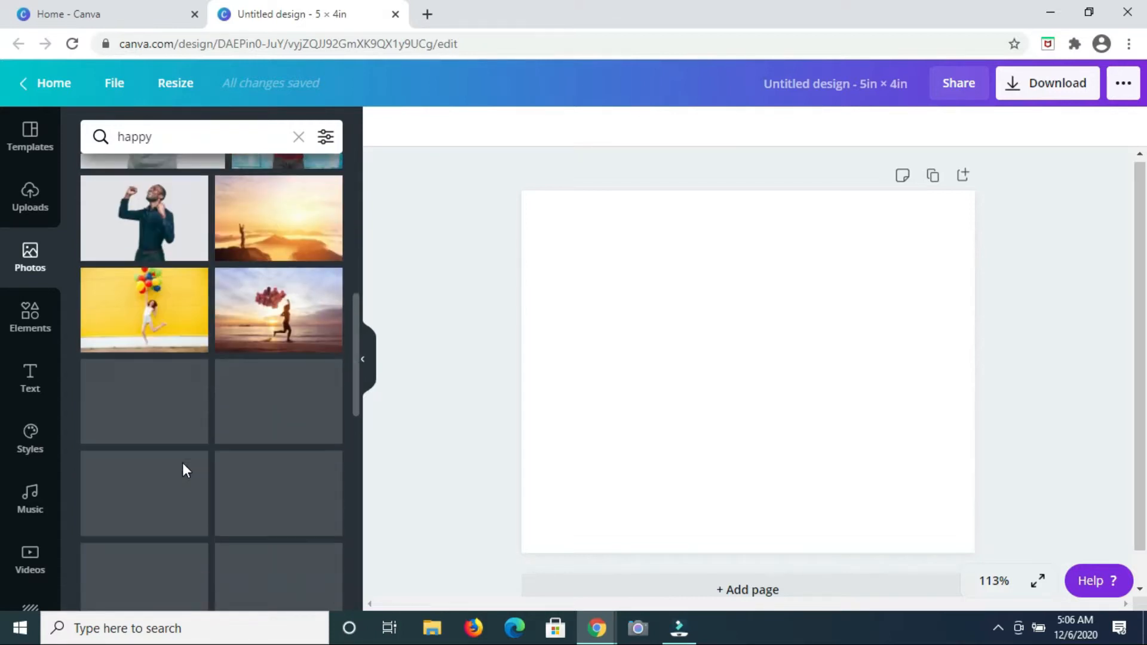
pyautogui.scroll(-2, 182, 466)
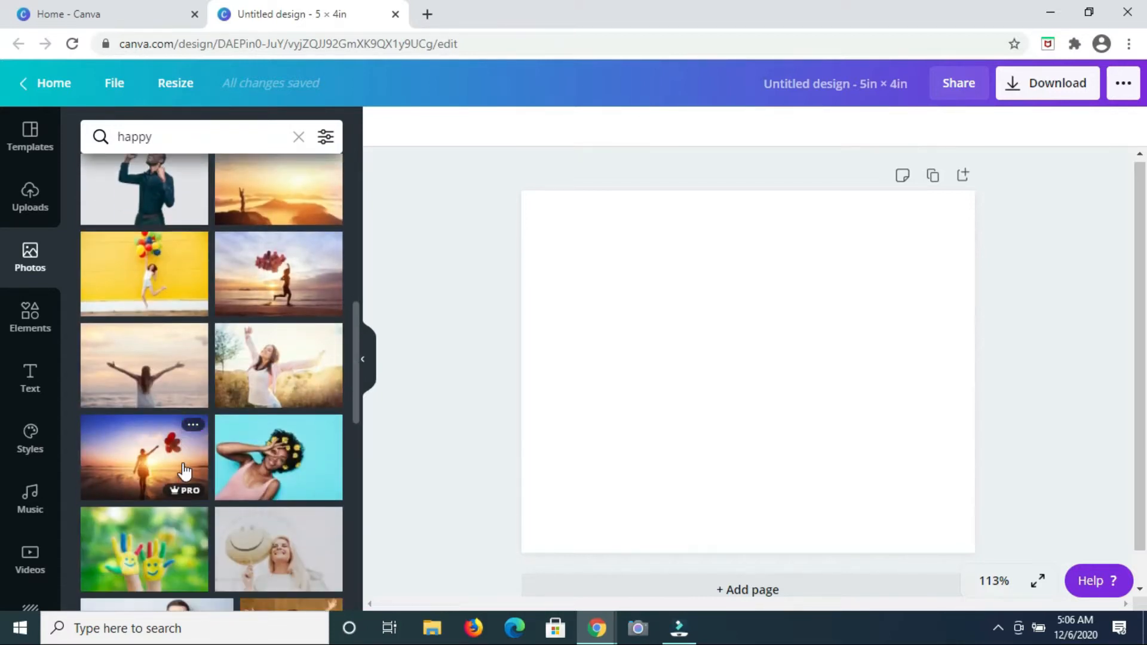
pyautogui.scroll(5, 183, 466)
pyautogui.scroll(6, 182, 463)
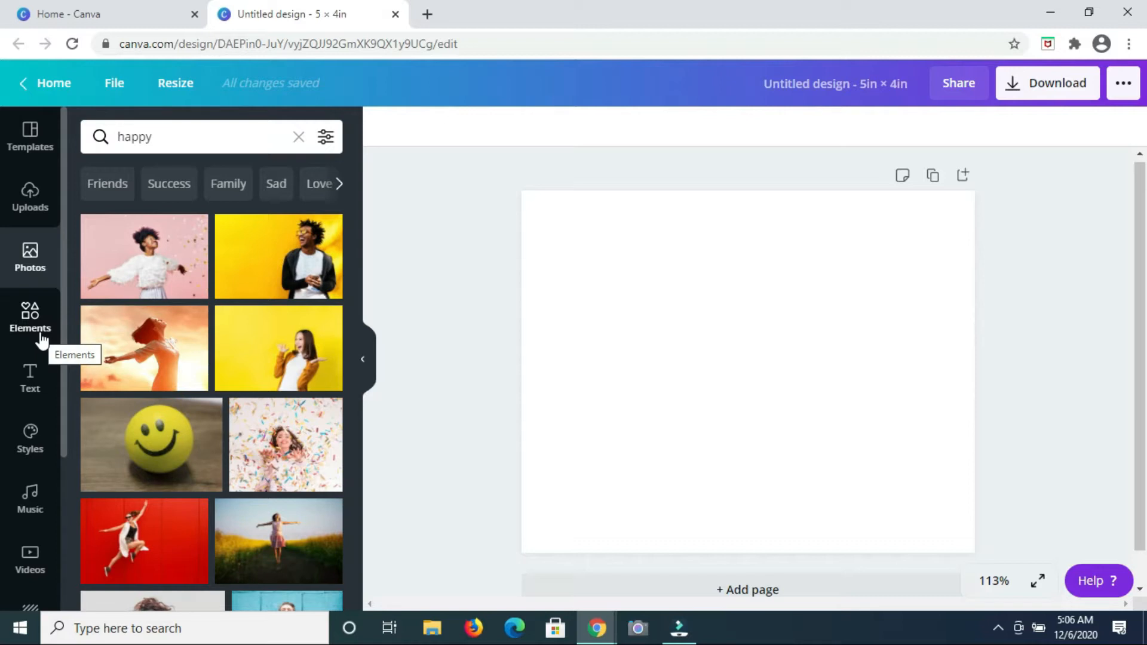
# - Search the elements library for "happy clip art" and look through the resulting graphics
pyautogui.click(31, 335)
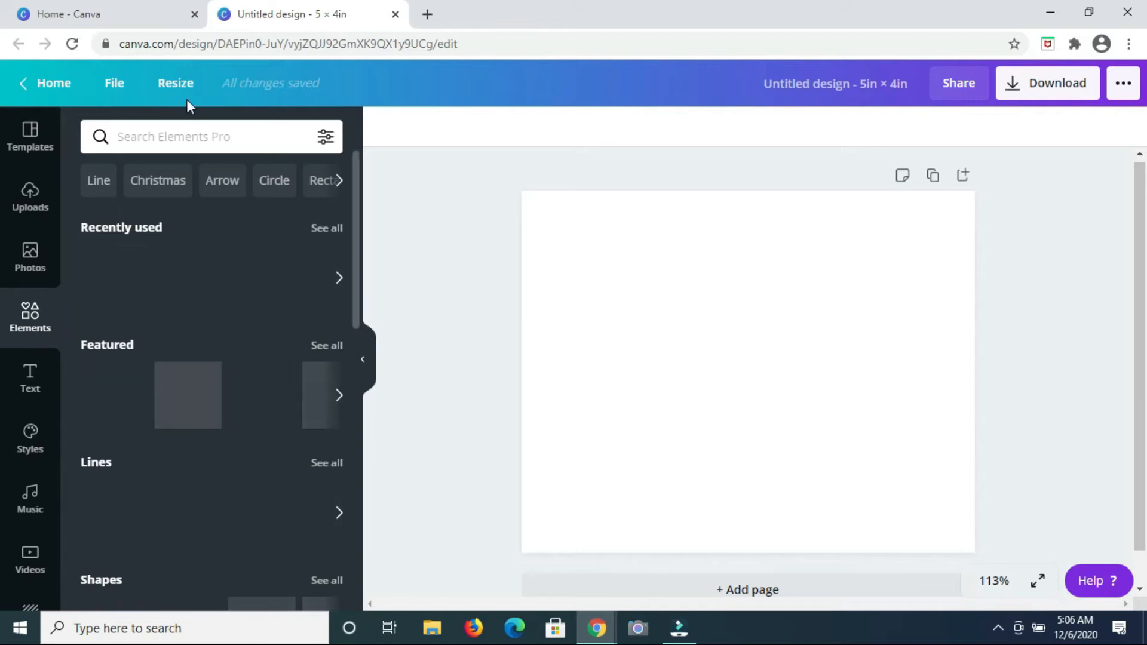
pyautogui.click(188, 135)
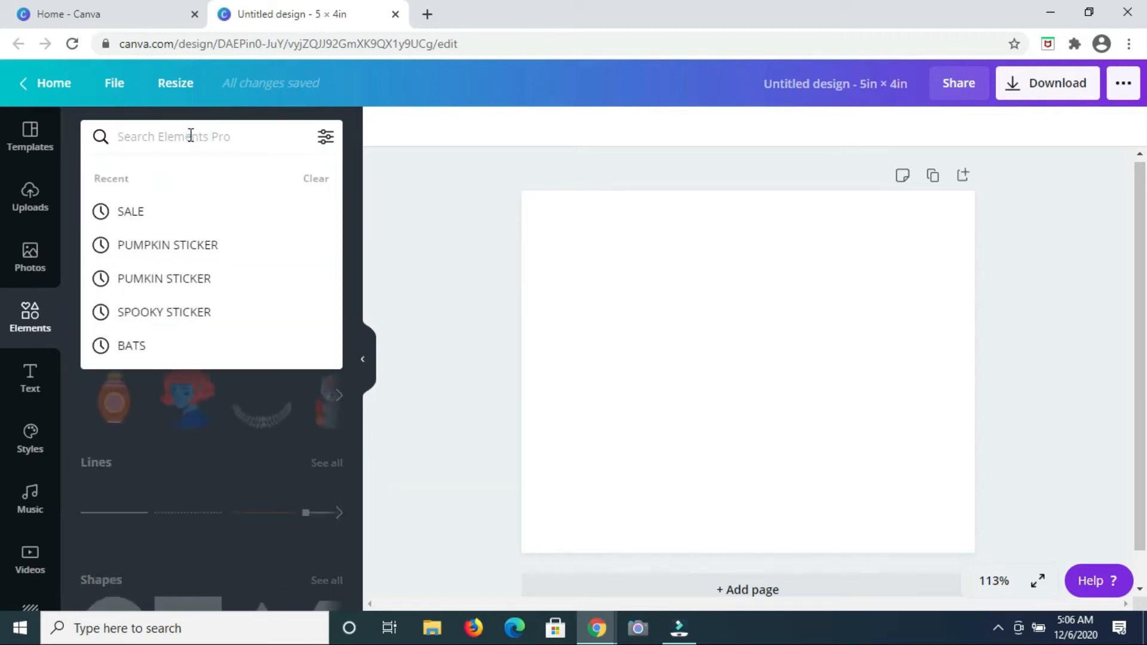
pyautogui.write('happy ')
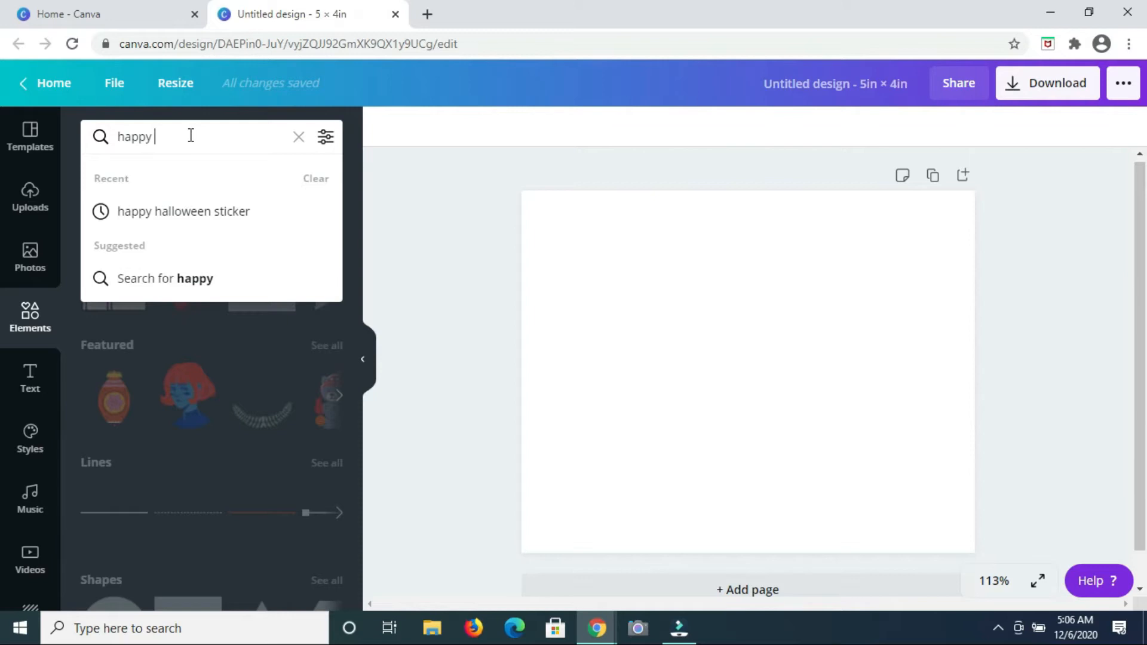
pyautogui.write('clip art')
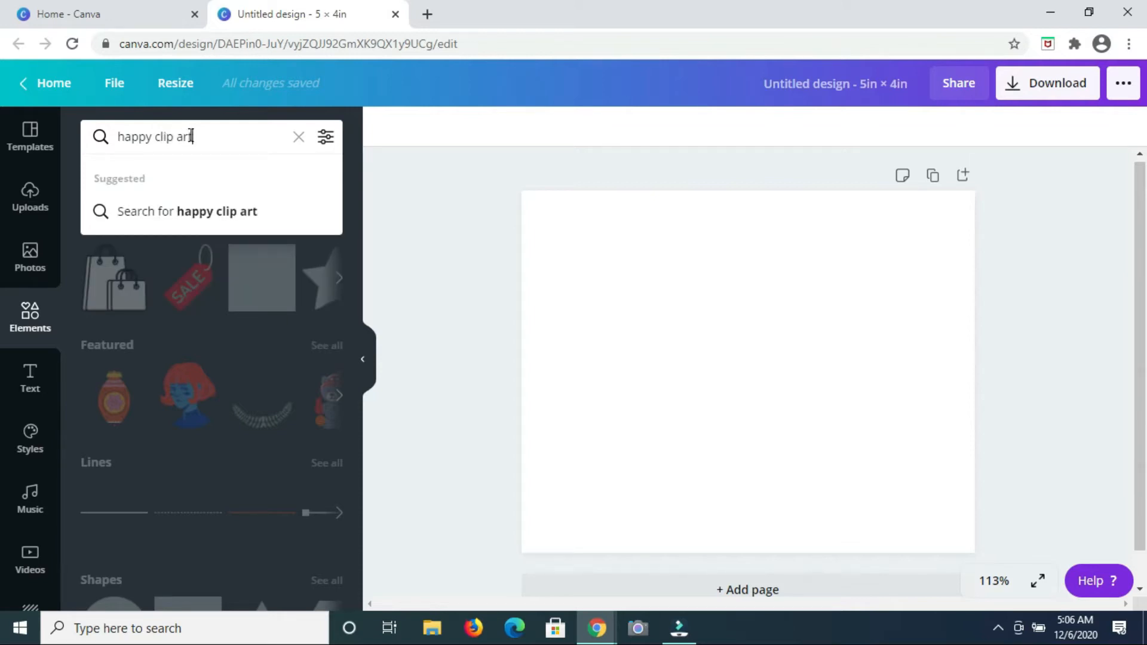
pyautogui.press('Return')
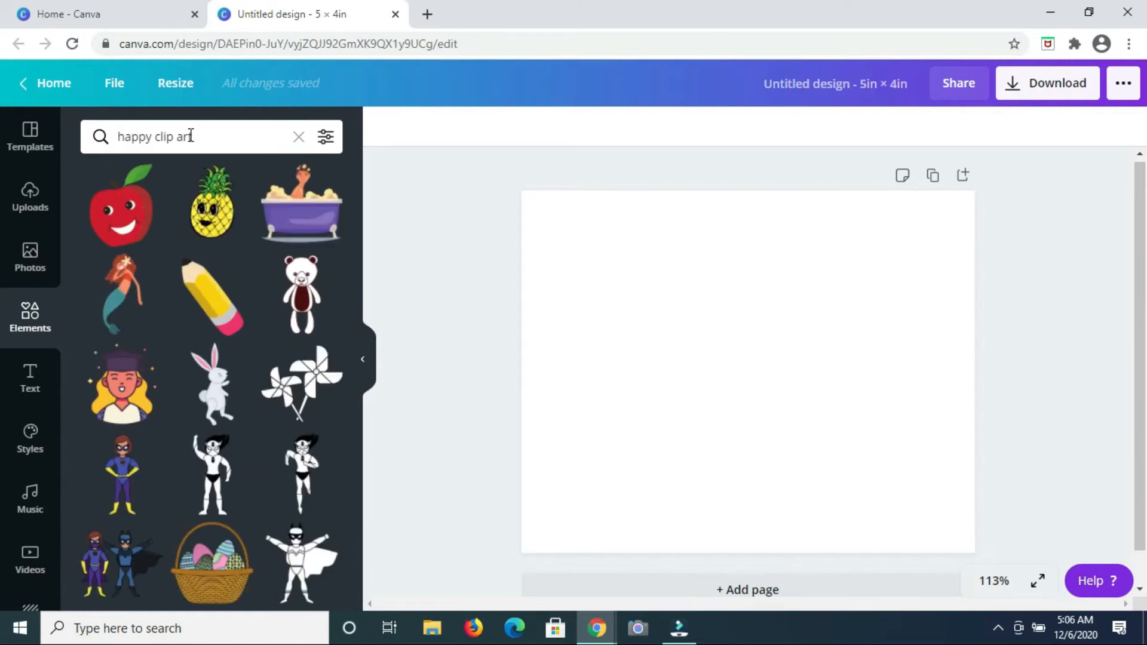
pyautogui.scroll(-3, 231, 351)
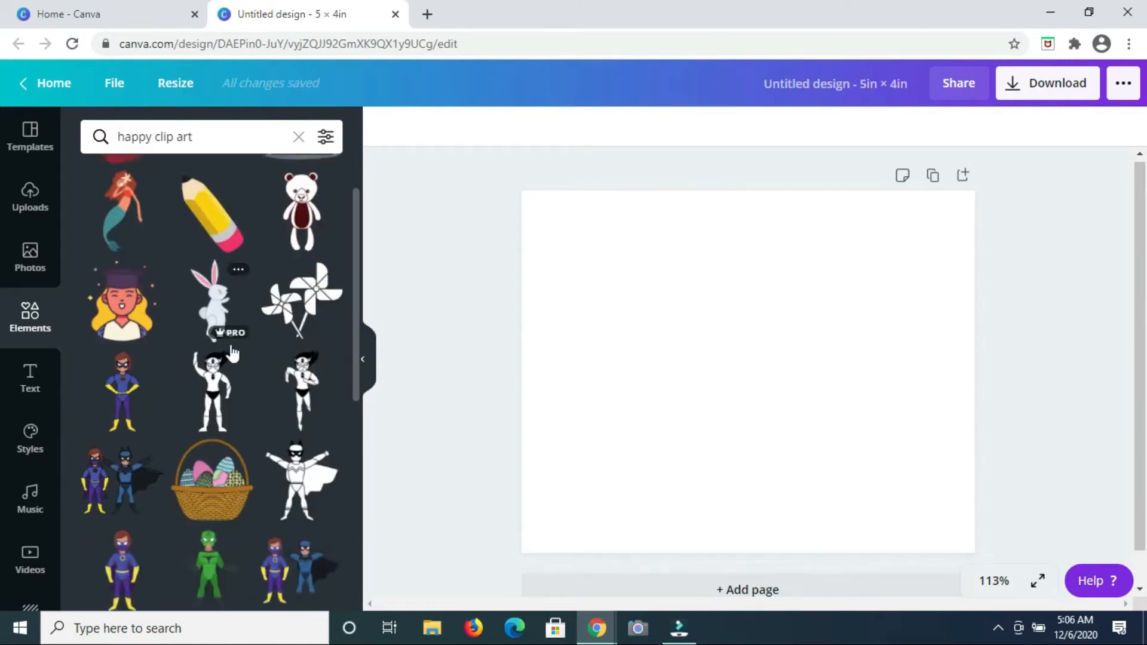
pyautogui.scroll(-3, 231, 352)
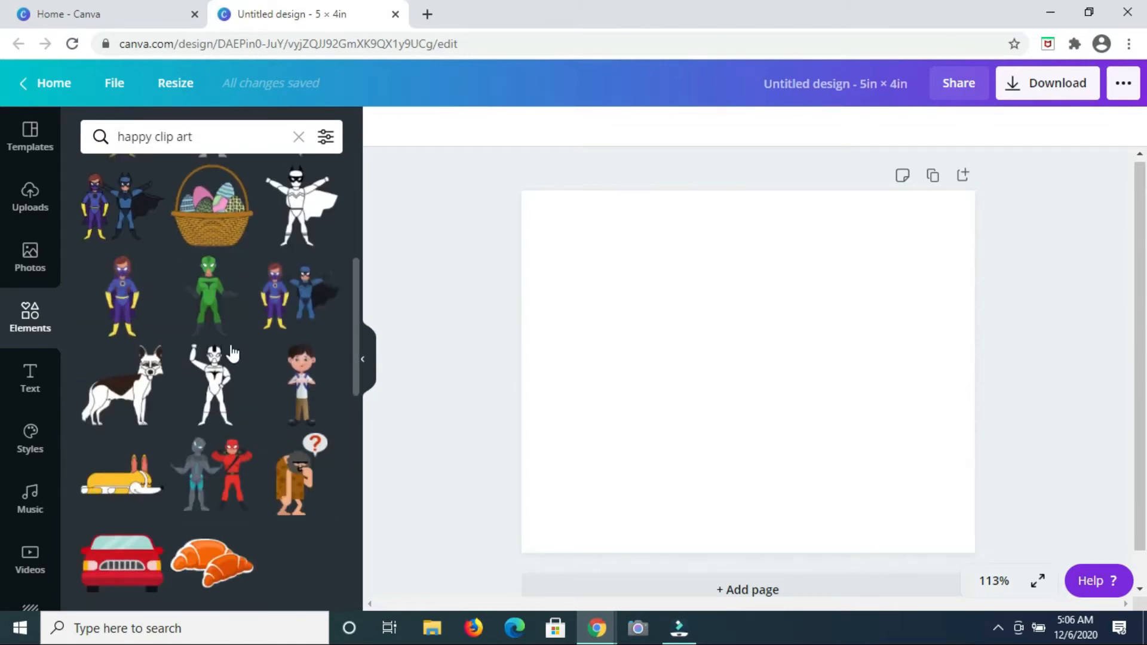
pyautogui.scroll(-3, 232, 352)
# - Shorten the elements search term to "happy" and run the search again
pyautogui.click(203, 137)
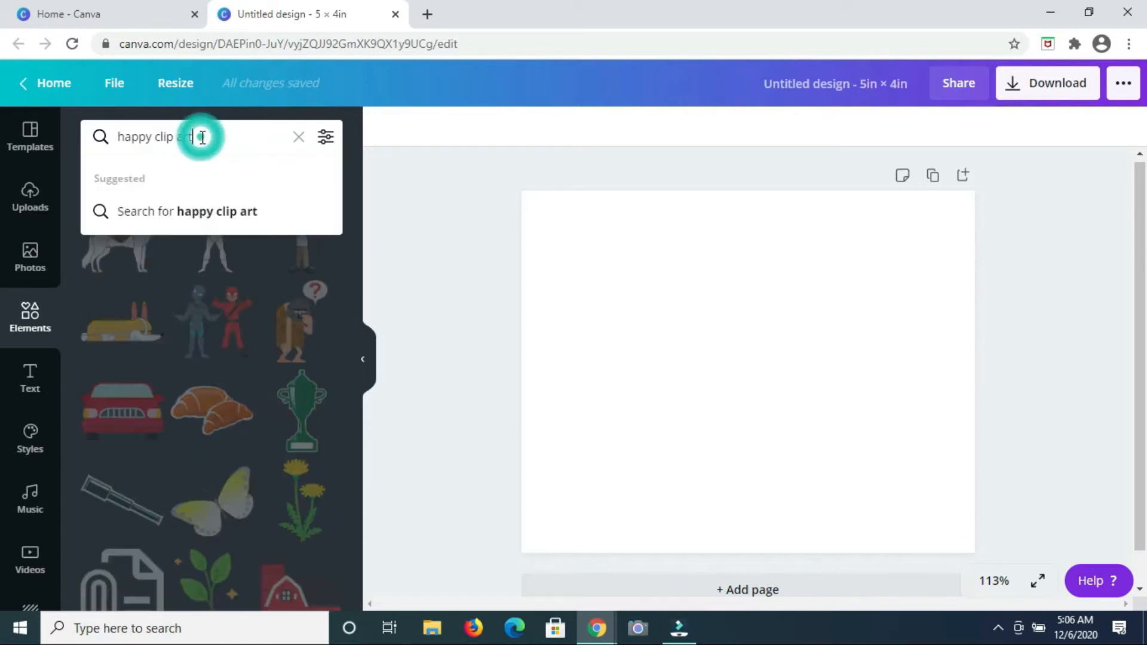
pyautogui.press('BackSpace')
pyautogui.press('BackSpace')
pyautogui.press('BackSpace')
pyautogui.press('BackSpace')
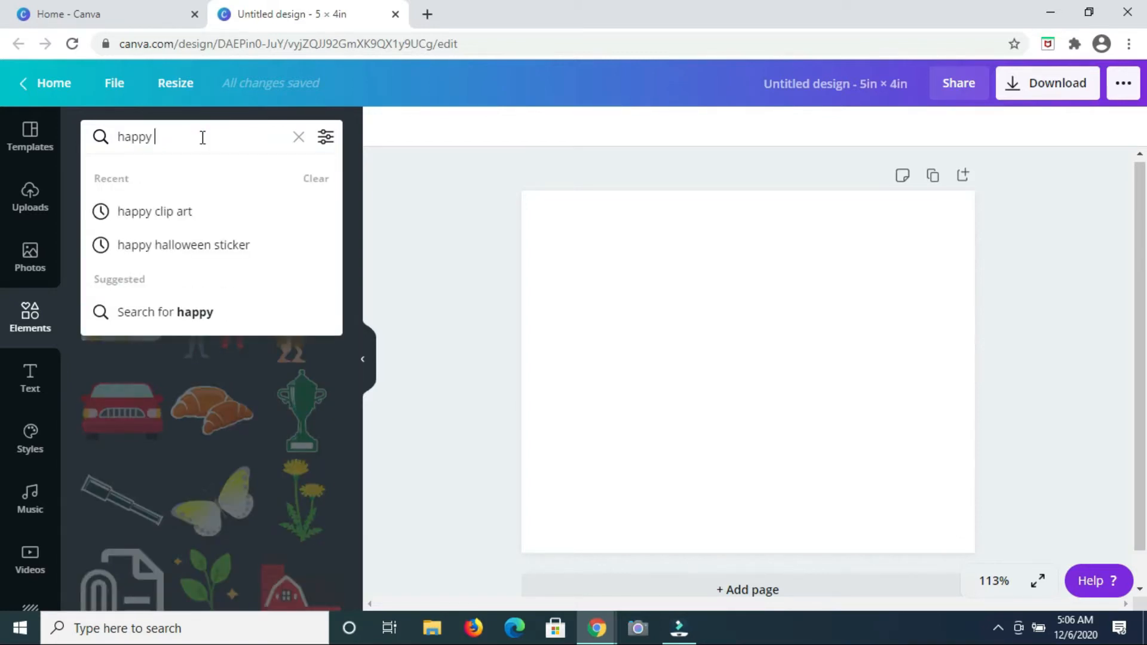
pyautogui.press('Return')
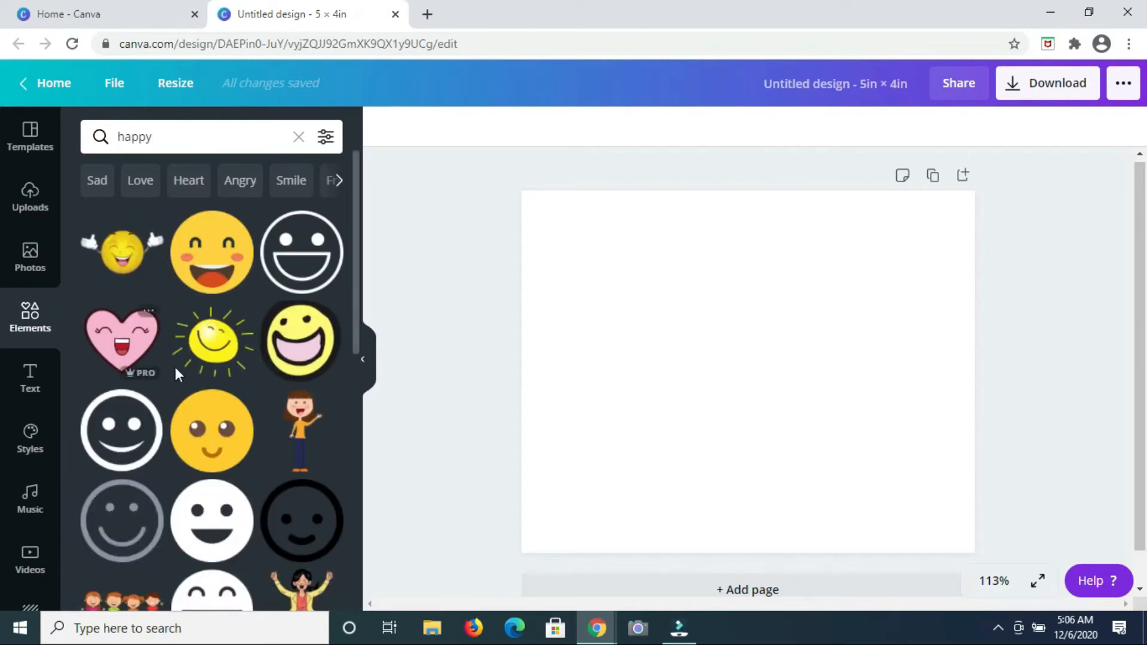
# - Look through the "happy" graphics in the elements results for one that suits the card
pyautogui.scroll(-3, 188, 379)
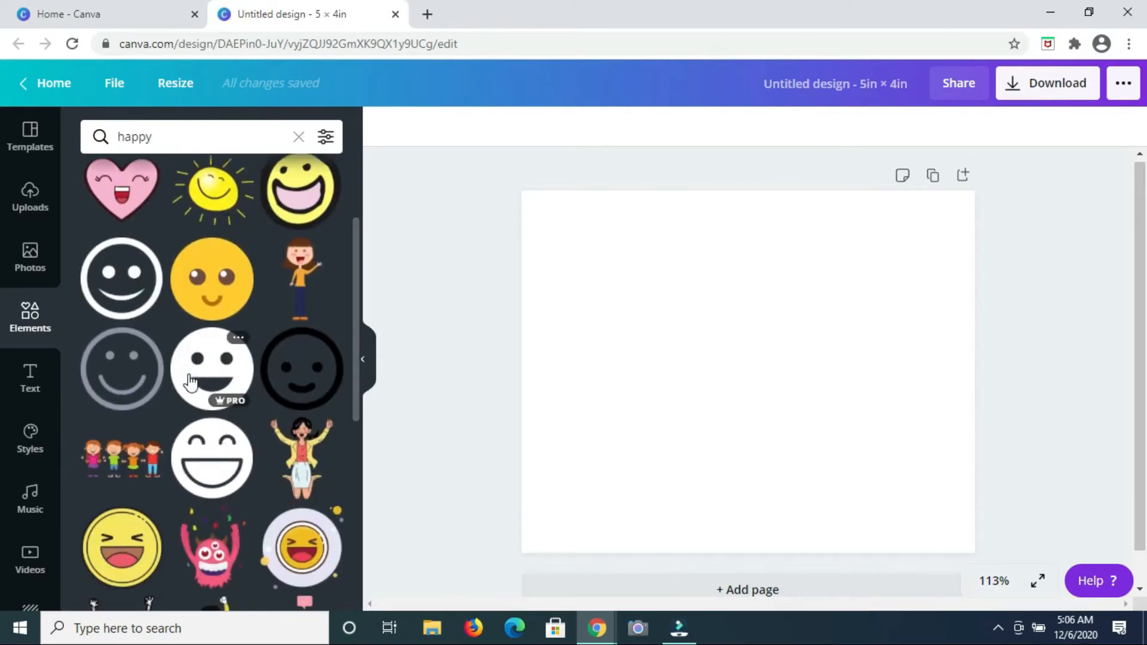
pyautogui.scroll(-4, 190, 381)
pyautogui.scroll(-2, 190, 381)
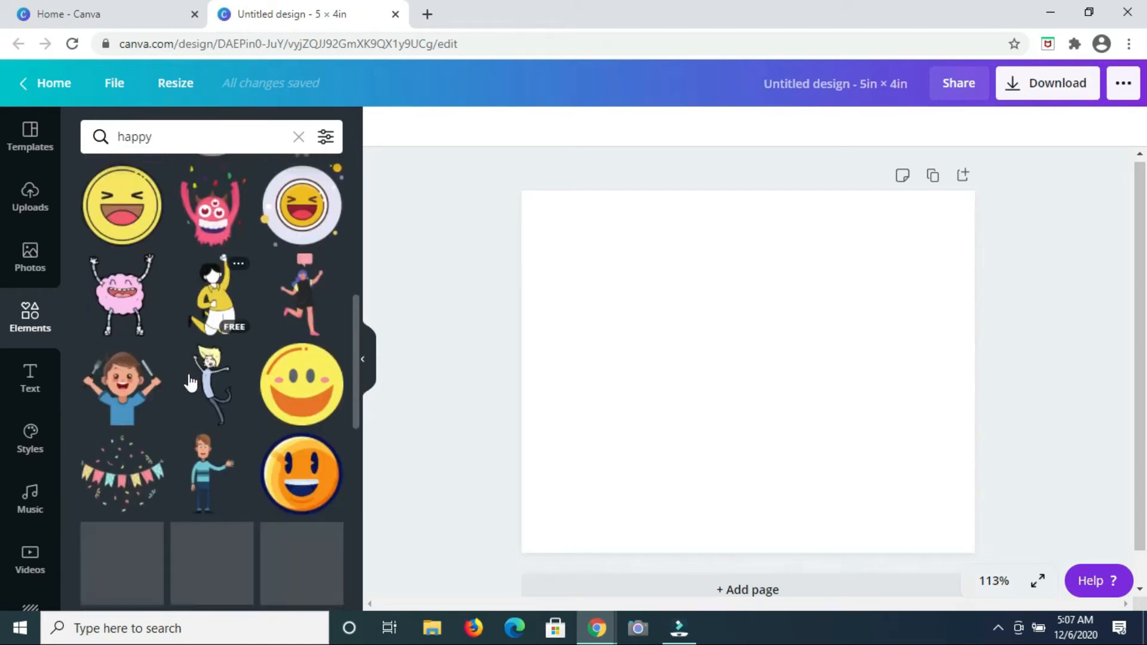
pyautogui.scroll(3, 190, 382)
pyautogui.scroll(-9, 190, 382)
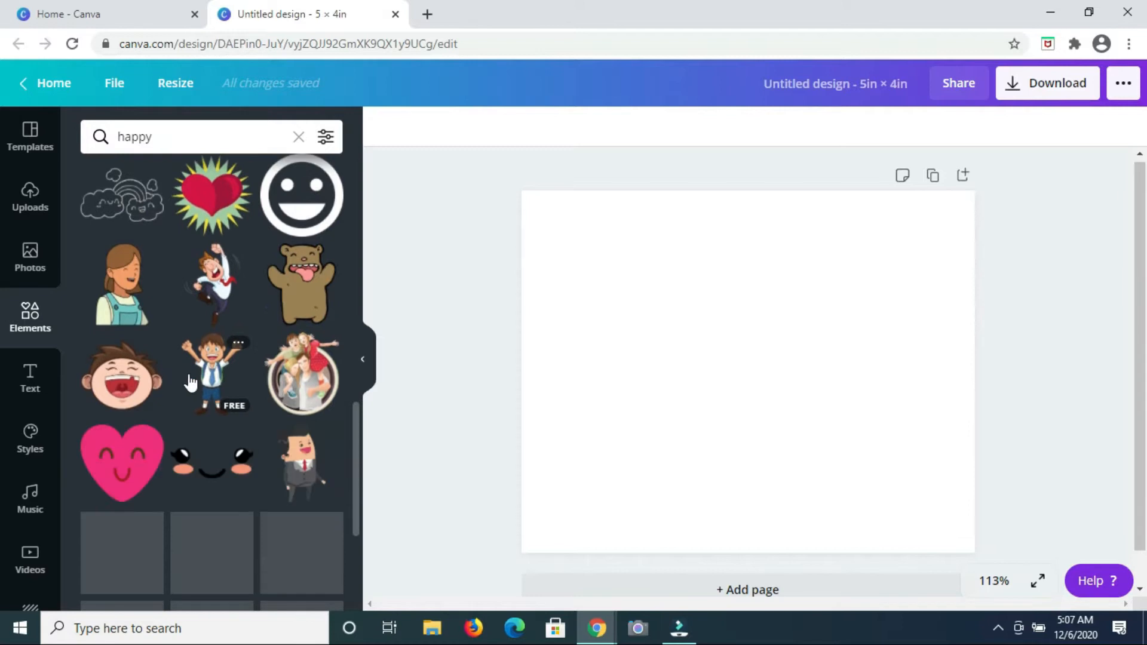
pyautogui.scroll(-6, 189, 382)
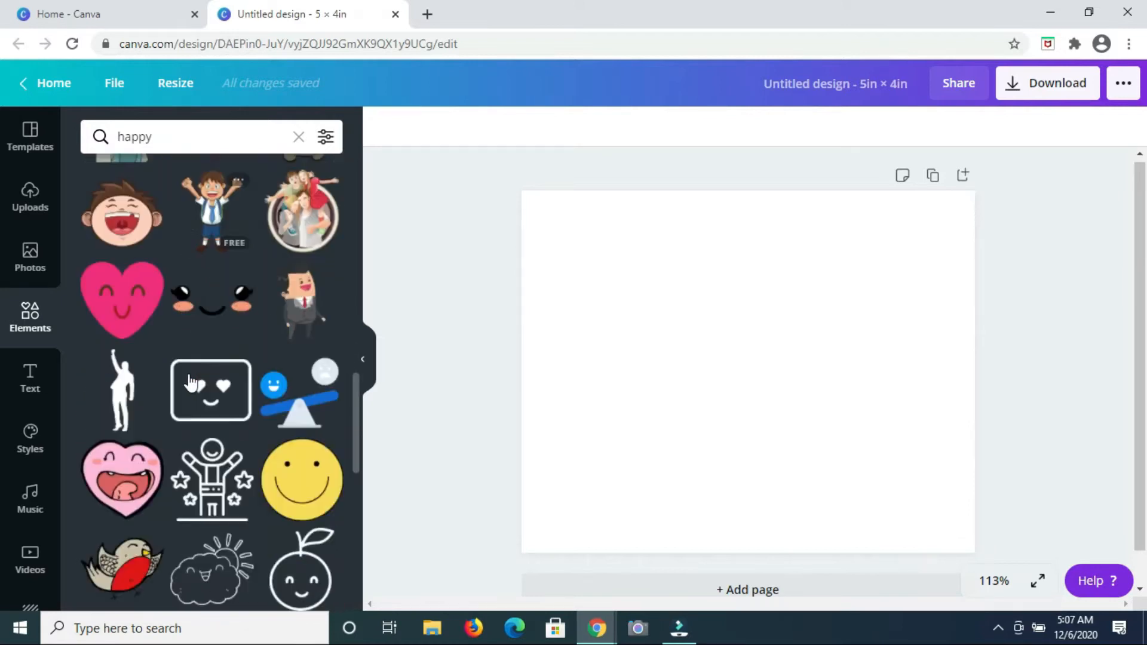
pyautogui.scroll(5, 190, 382)
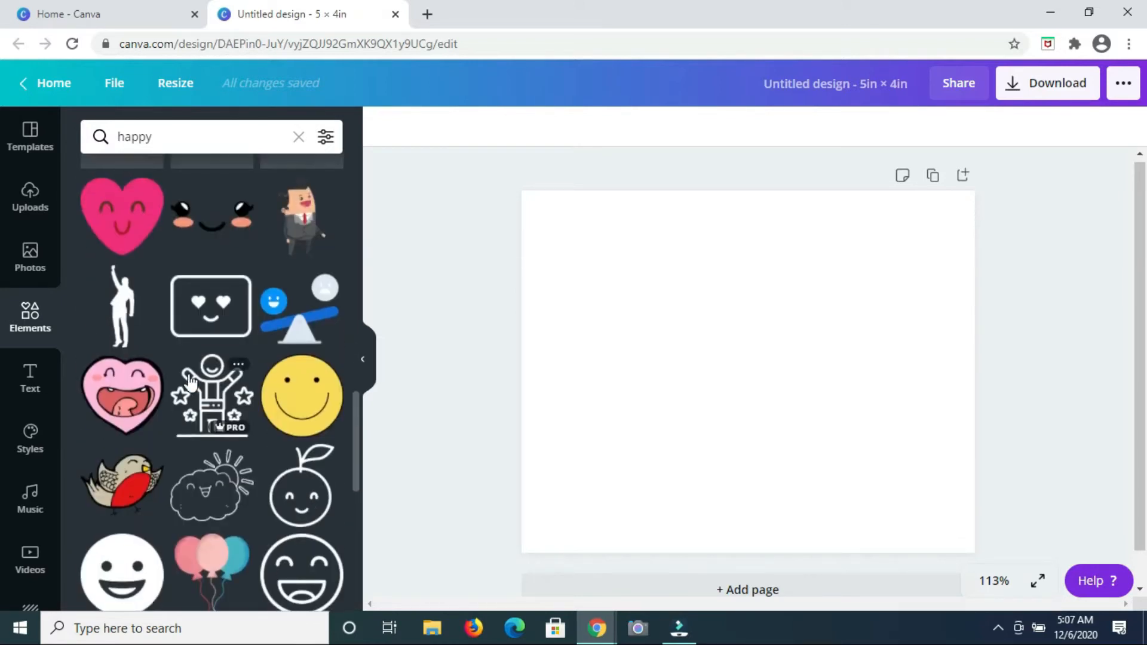
pyautogui.scroll(-3, 190, 382)
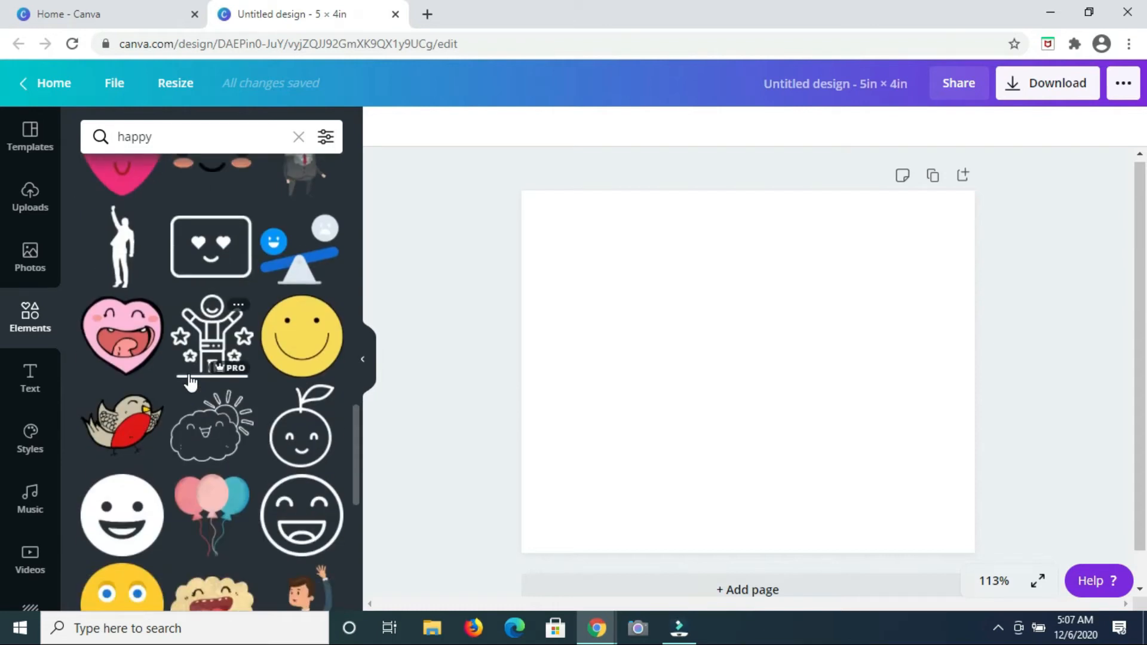
pyautogui.scroll(2, 270, 370)
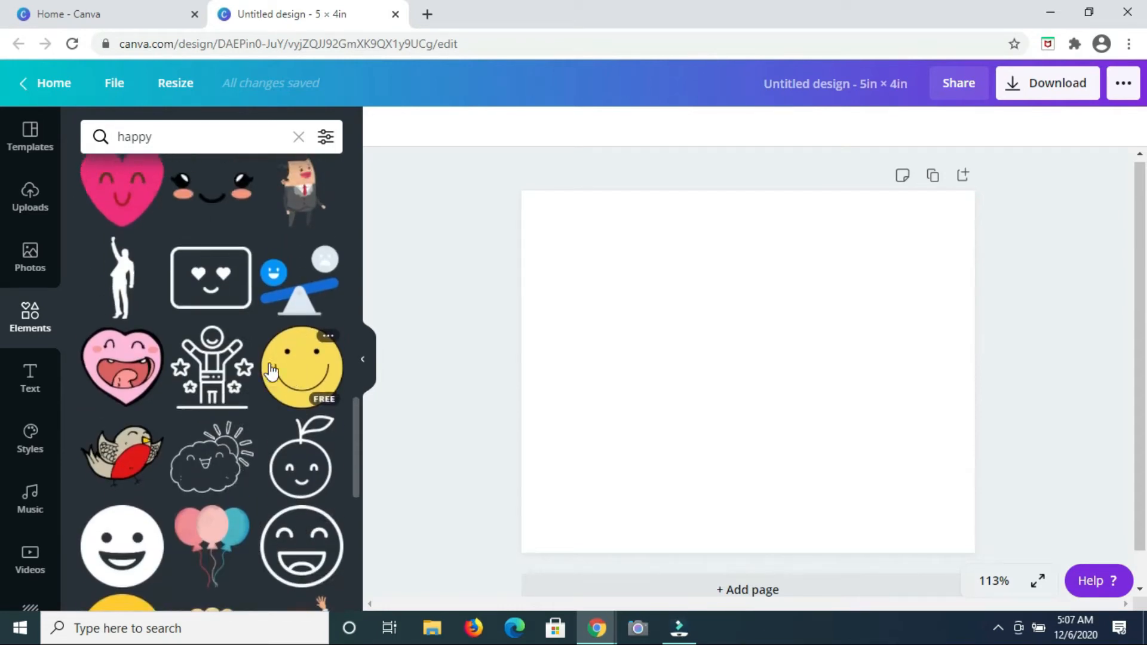
pyautogui.scroll(5, 270, 370)
pyautogui.scroll(6, 255, 461)
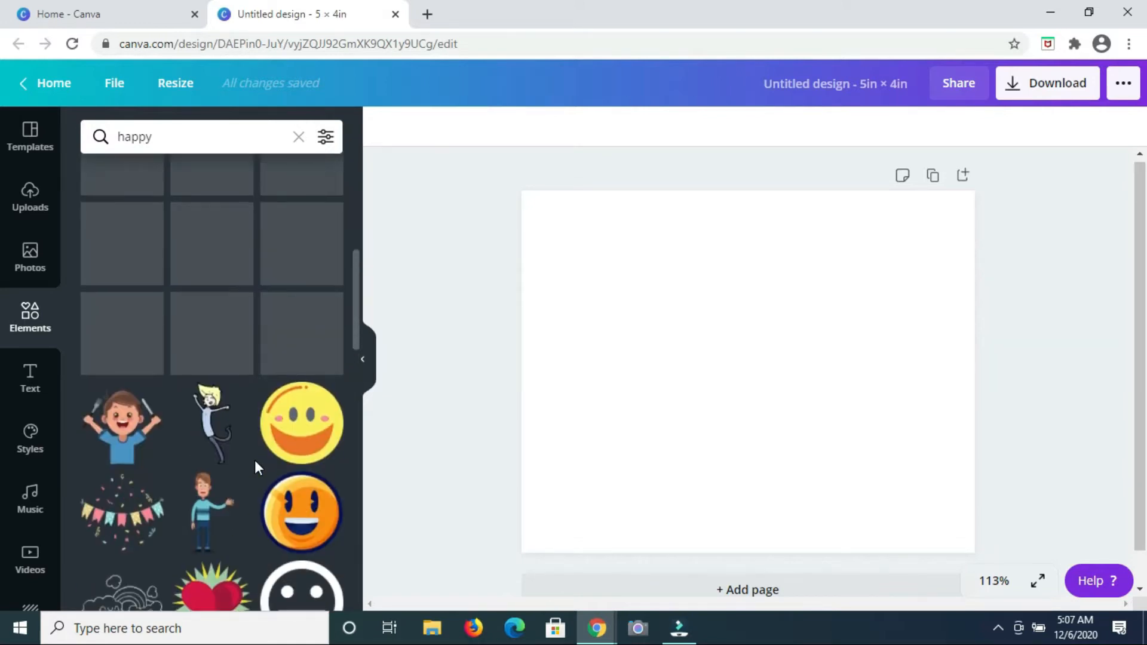
pyautogui.scroll(2, 128, 396)
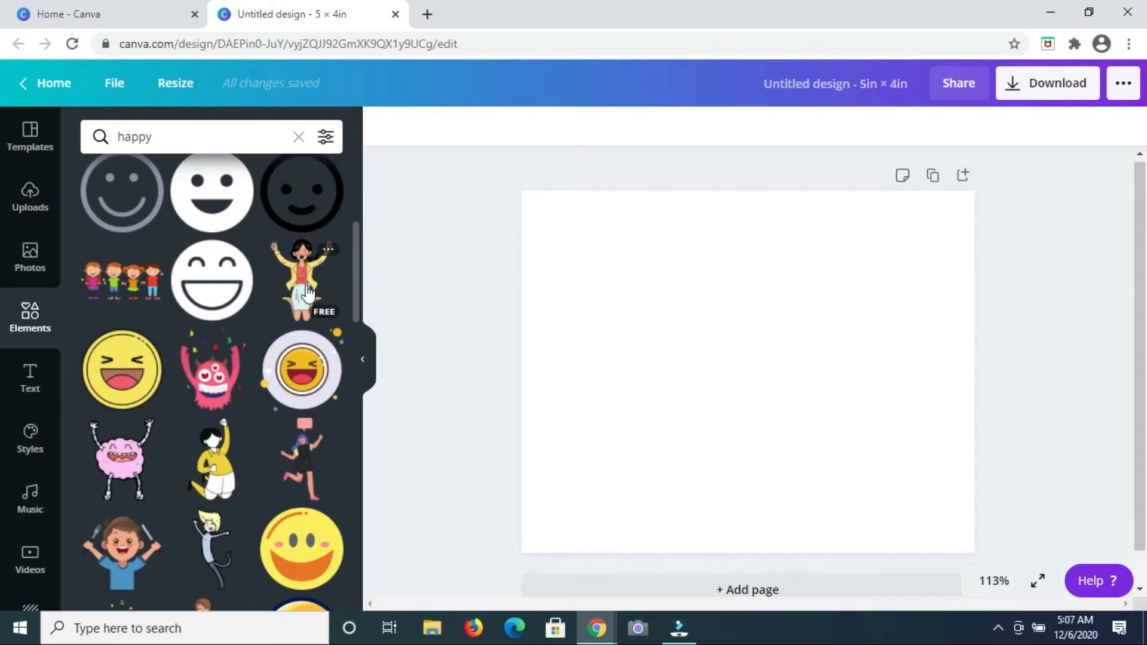
pyautogui.scroll(3, 207, 327)
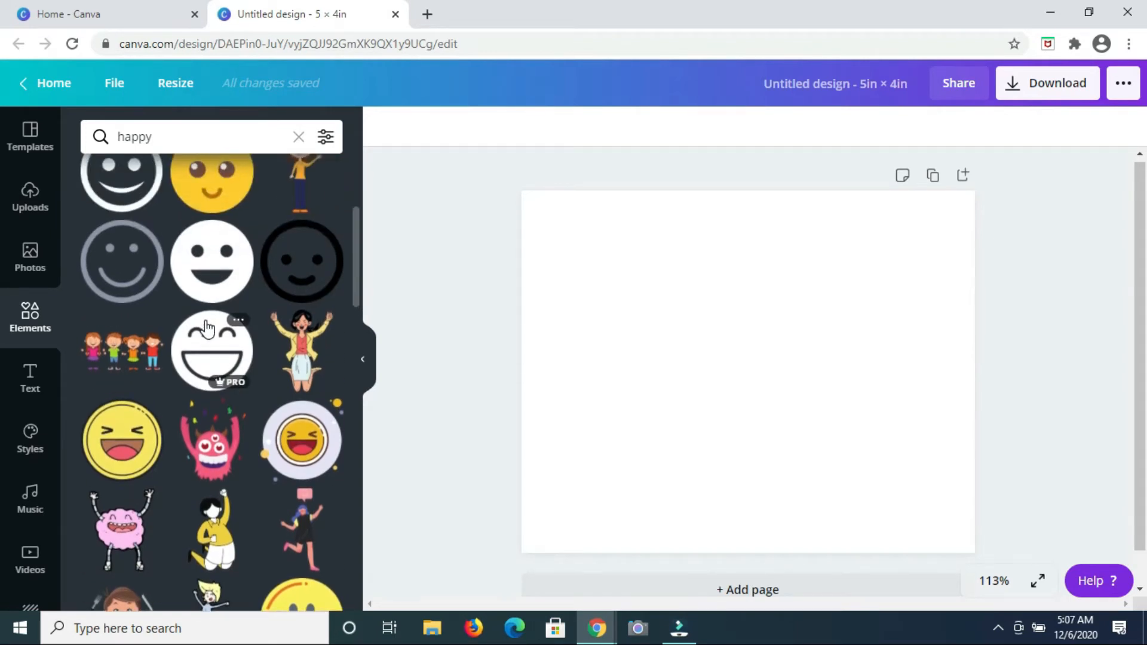
pyautogui.scroll(2, 175, 299)
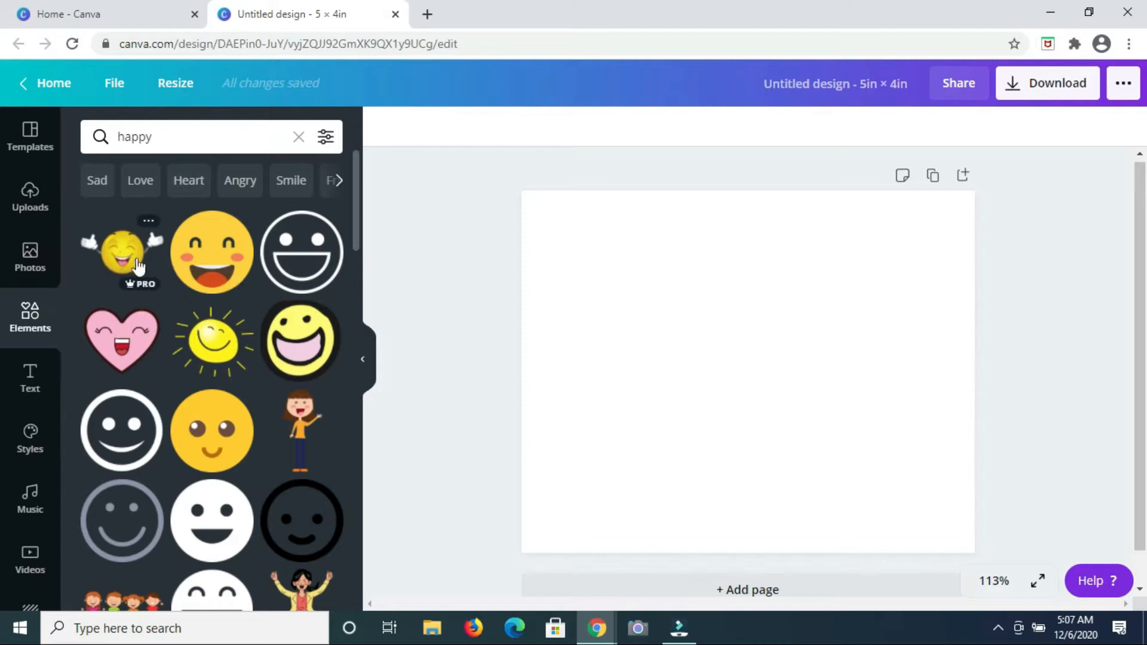
pyautogui.scroll(-3, 233, 418)
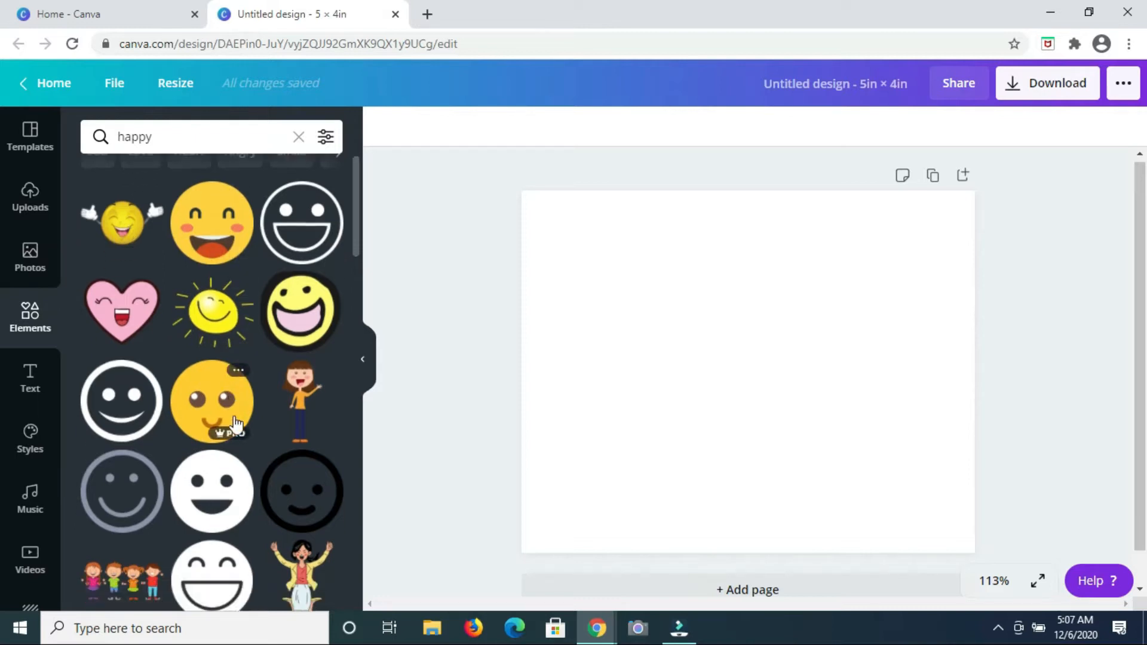
pyautogui.scroll(-6, 236, 424)
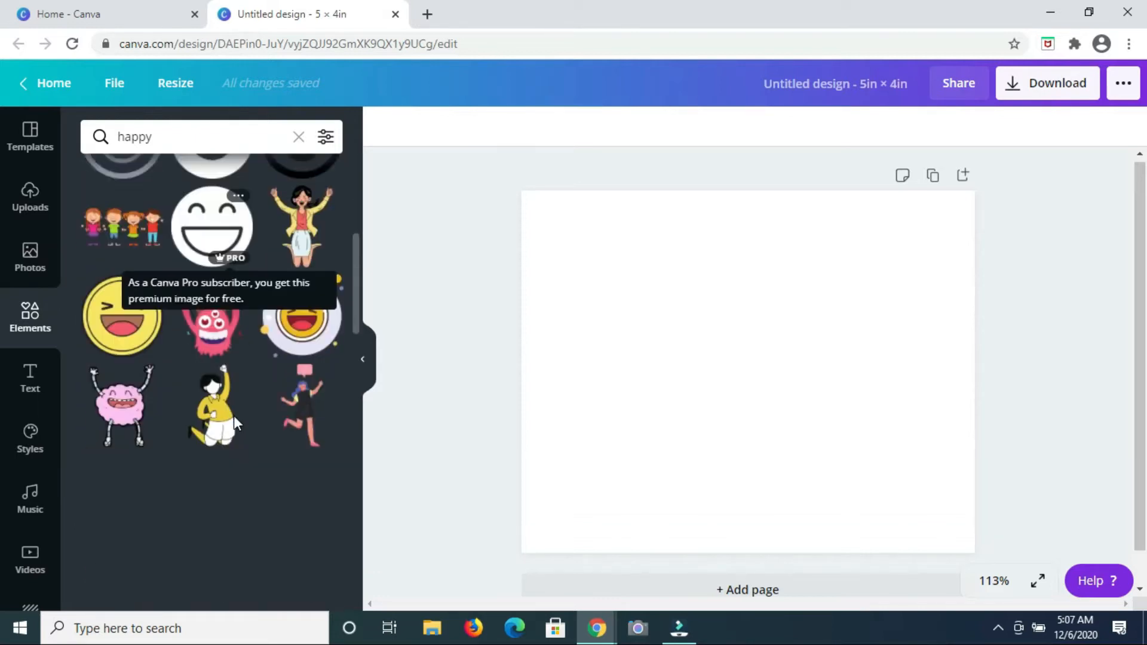
pyautogui.scroll(-1, 234, 423)
pyautogui.scroll(-2, 234, 418)
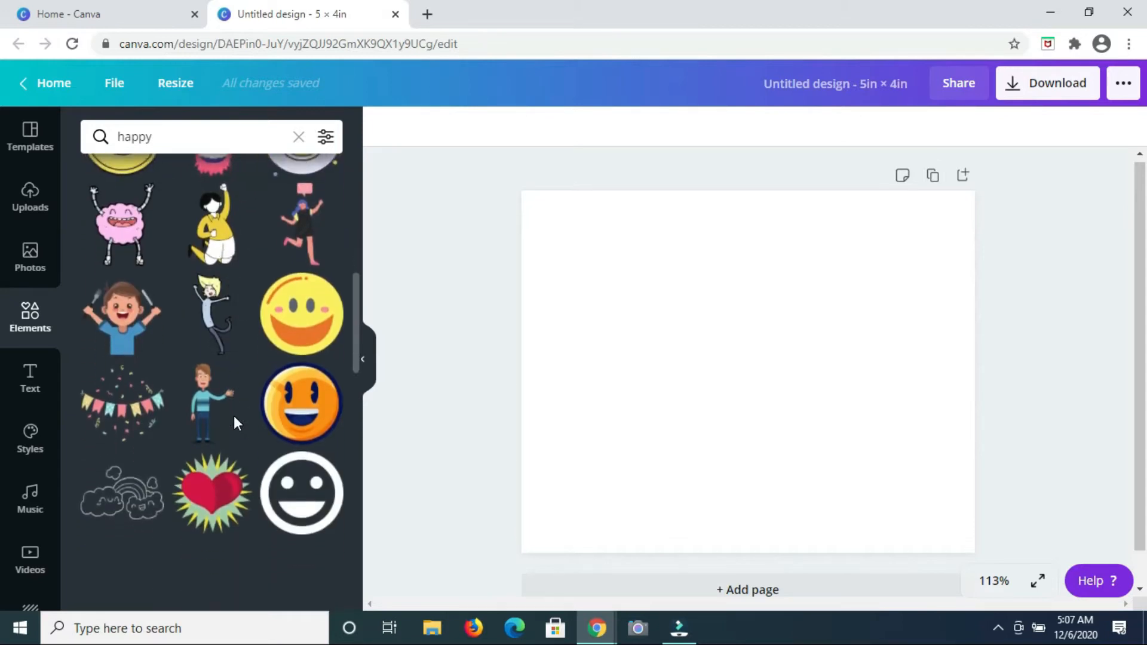
pyautogui.moveTo(234, 414)
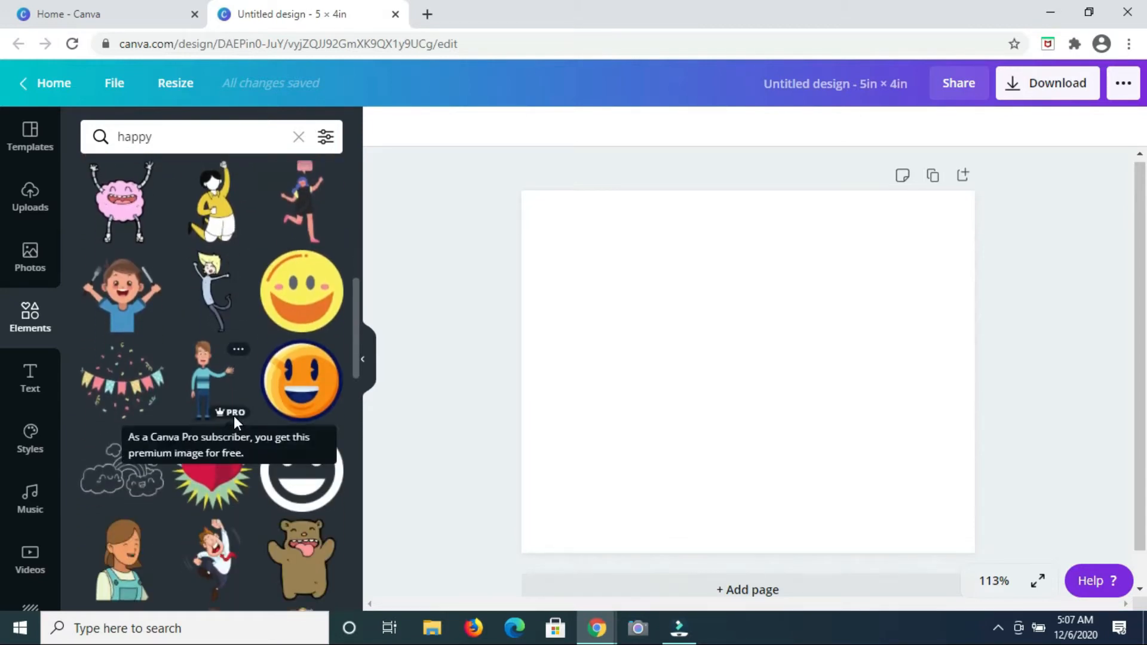
pyautogui.scroll(-2, 234, 420)
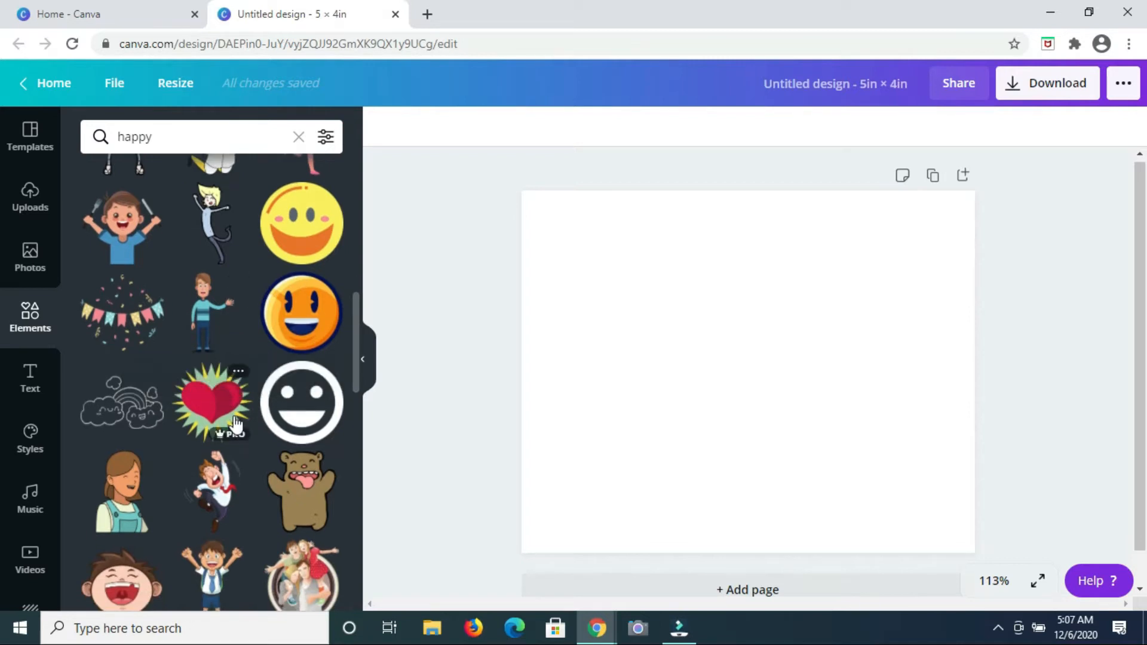
pyautogui.scroll(-3, 236, 423)
pyautogui.scroll(-6, 236, 423)
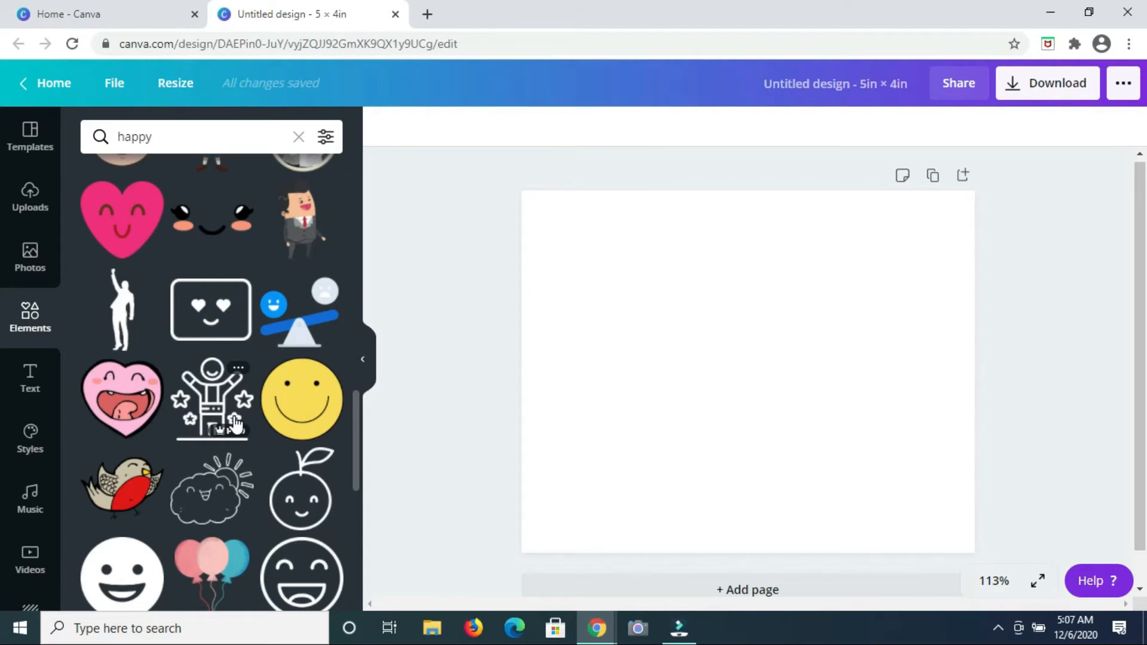
pyautogui.scroll(10, 234, 423)
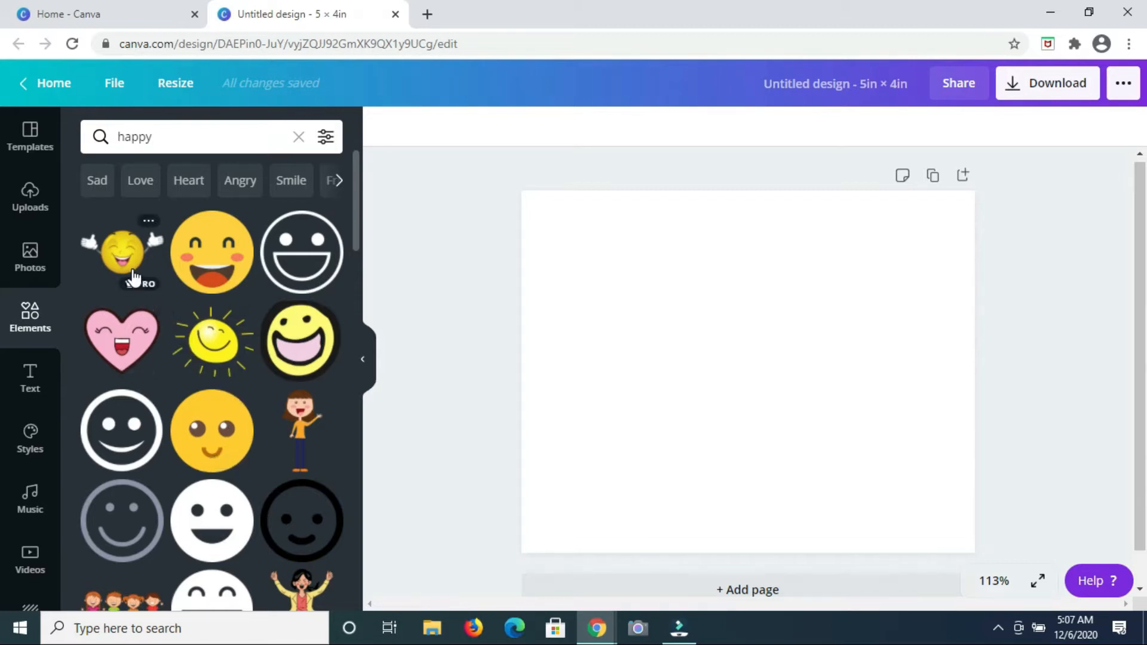
# - Add the yellow smiley with raised white hands to the page, enlarge it and centre it in the upper half
pyautogui.click(132, 275)
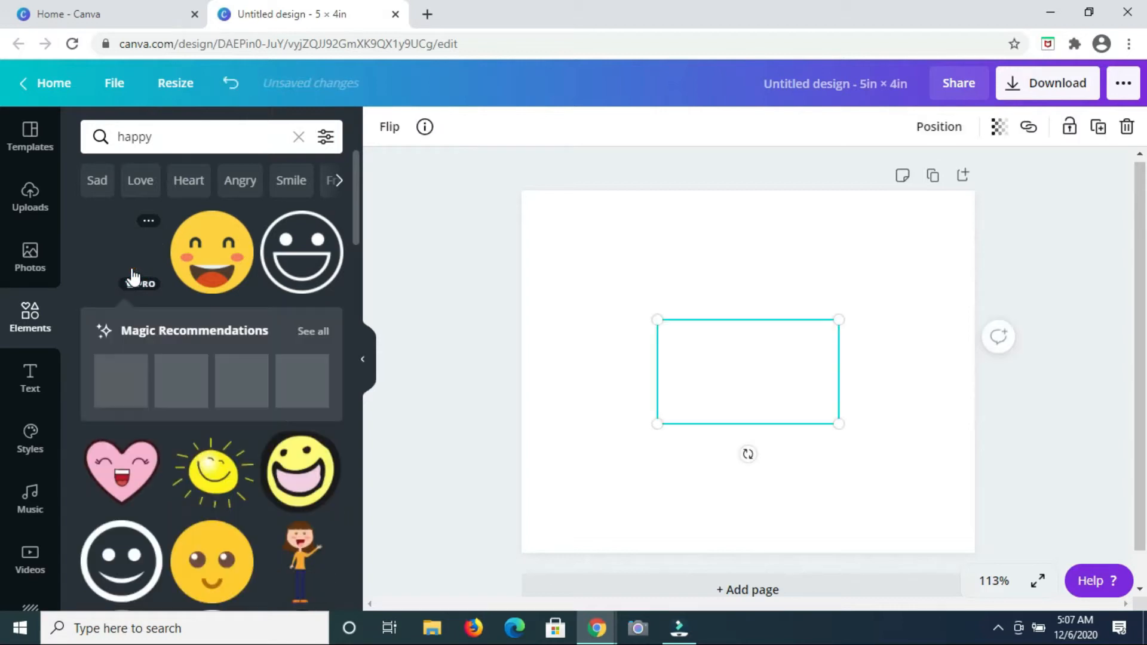
pyautogui.moveTo(752, 348); pyautogui.dragTo(734, 279)
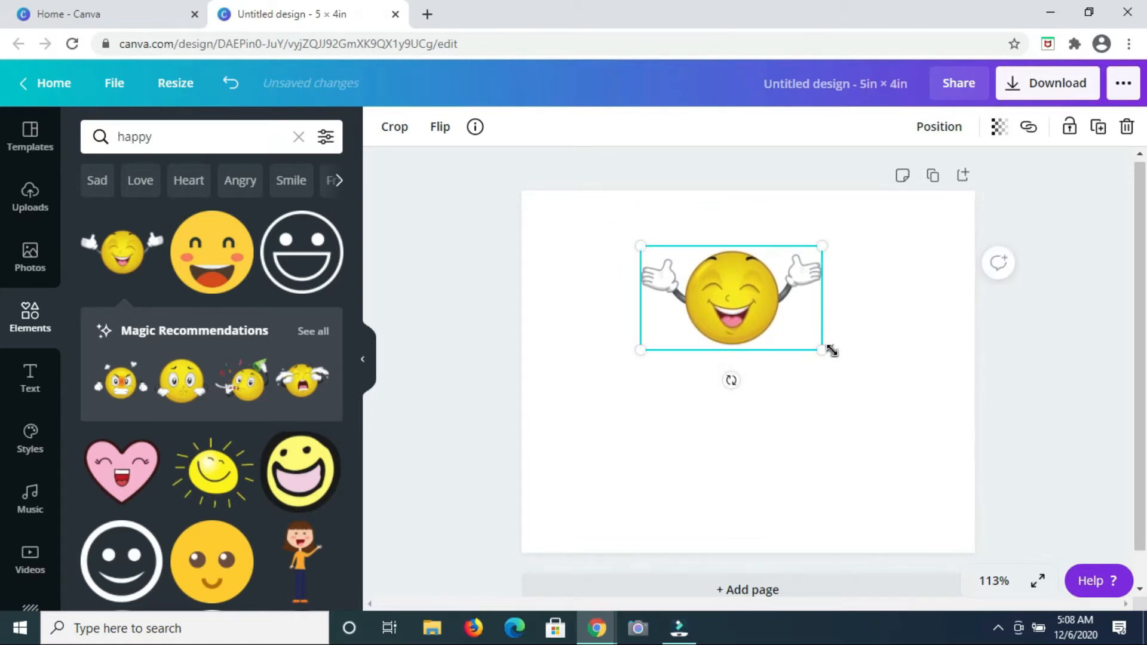
pyautogui.moveTo(821, 348); pyautogui.dragTo(920, 439)
pyautogui.moveTo(645, 247); pyautogui.dragTo(593, 220)
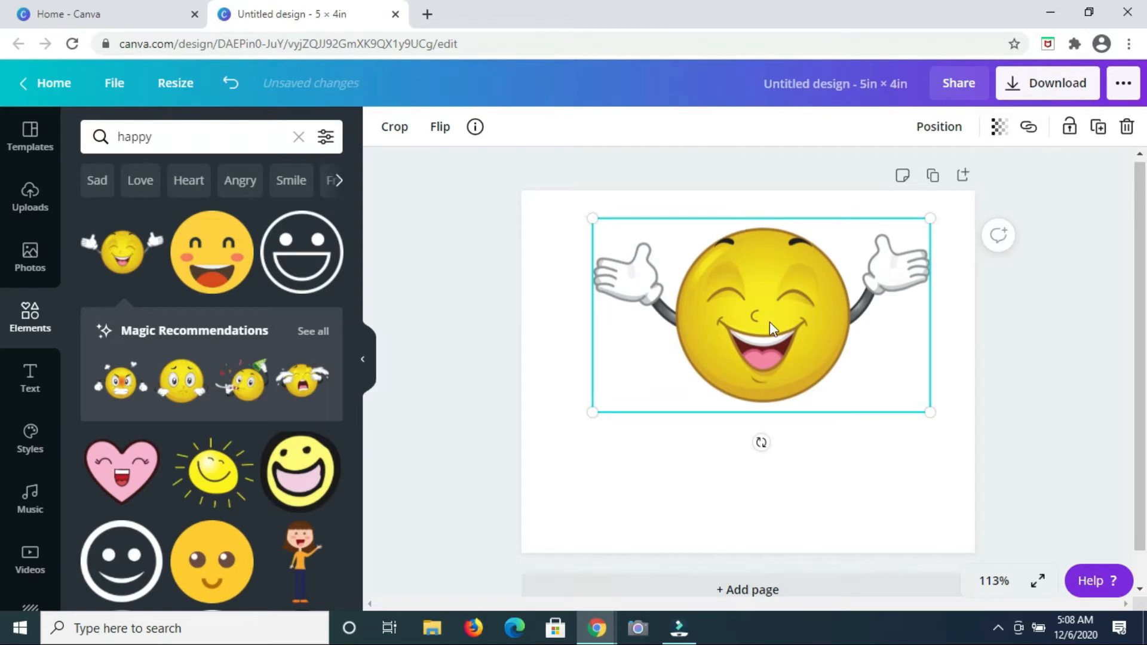
pyautogui.moveTo(767, 321); pyautogui.dragTo(755, 303)
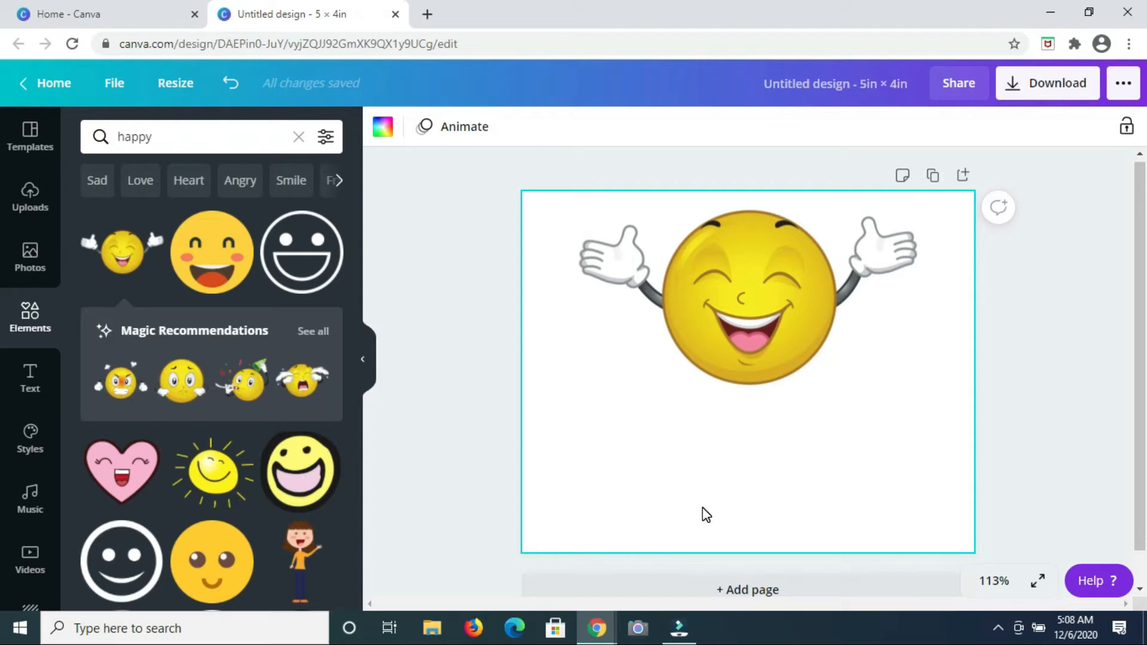
# - Add a text box below the smiley containing the word "HAPPY" in capitals
pyautogui.press('t')
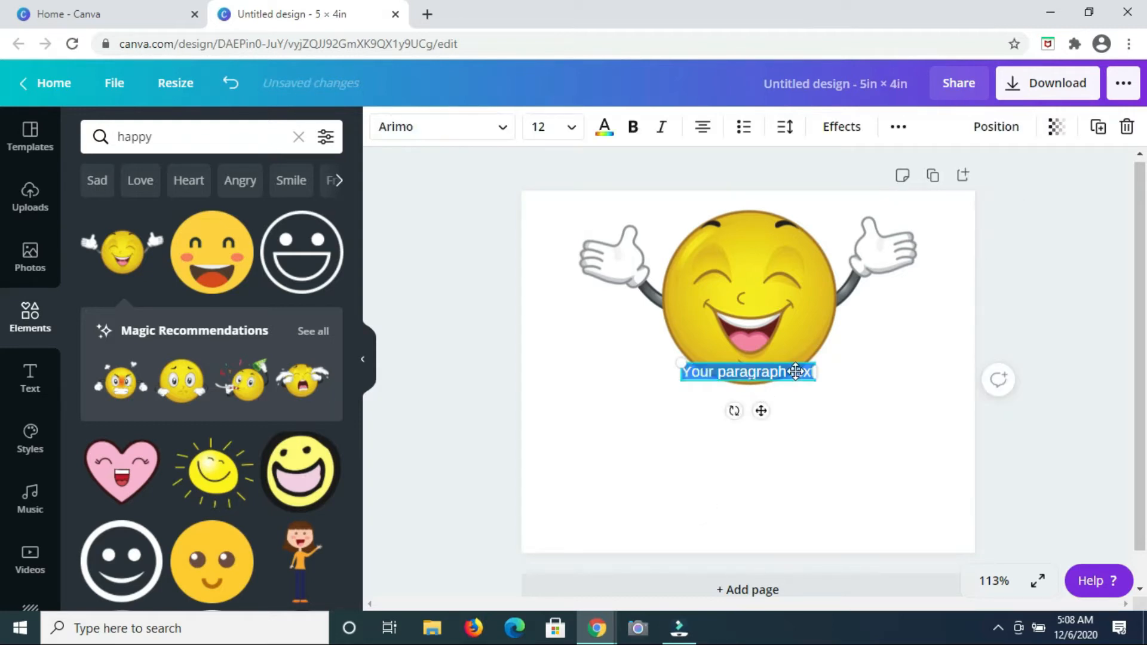
pyautogui.moveTo(765, 407); pyautogui.dragTo(717, 476)
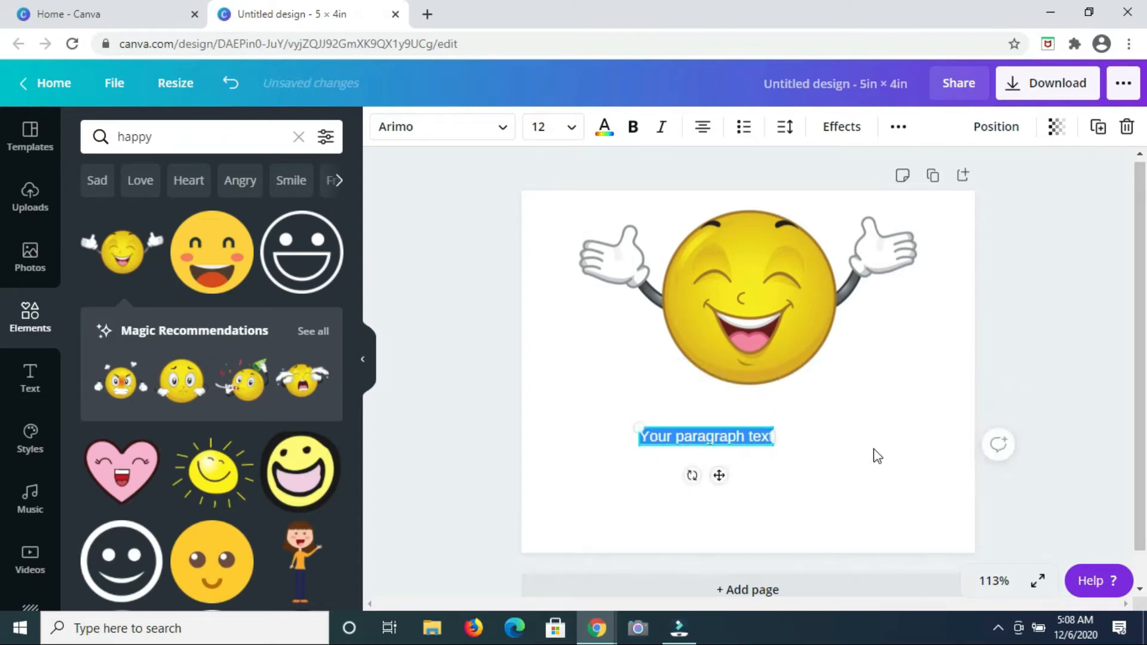
pyautogui.press('capslock')
pyautogui.write('H')
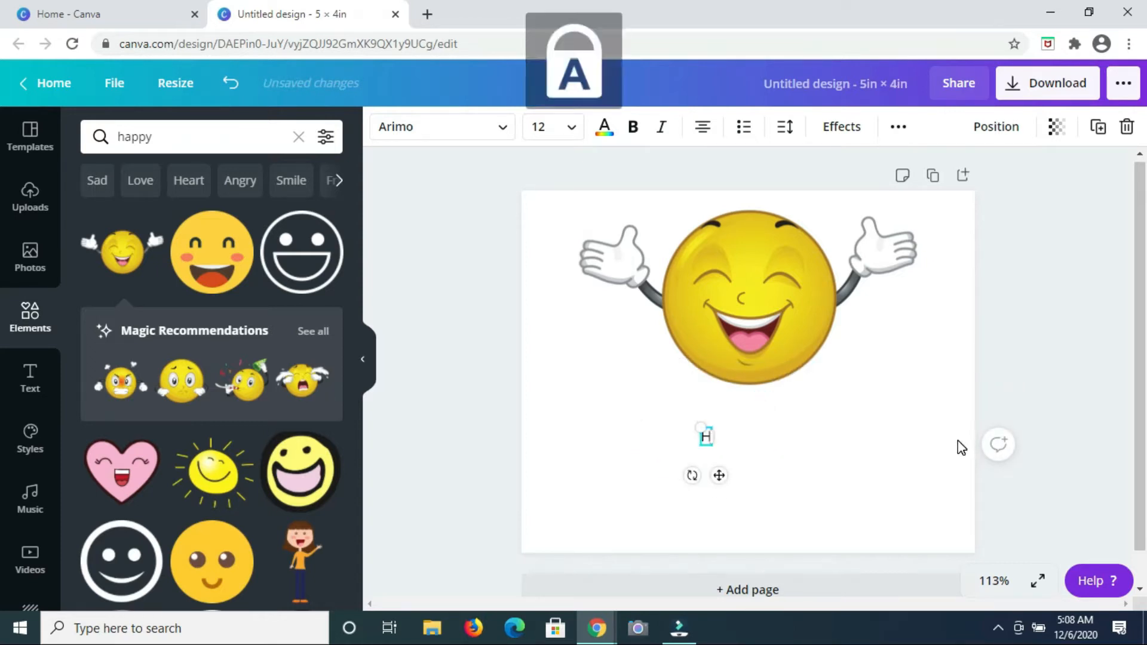
pyautogui.write('APPY')
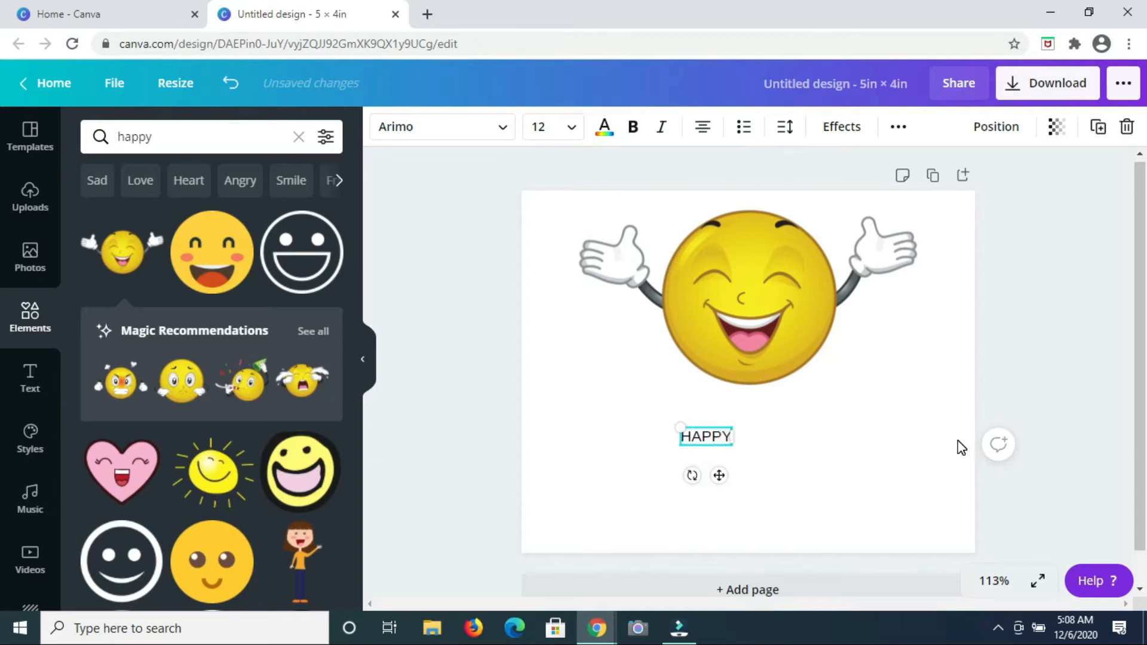
# - Enlarge the "HAPPY" text to font size 60 and centre it below the smiley
pyautogui.moveTo(731, 440); pyautogui.dragTo(900, 512)
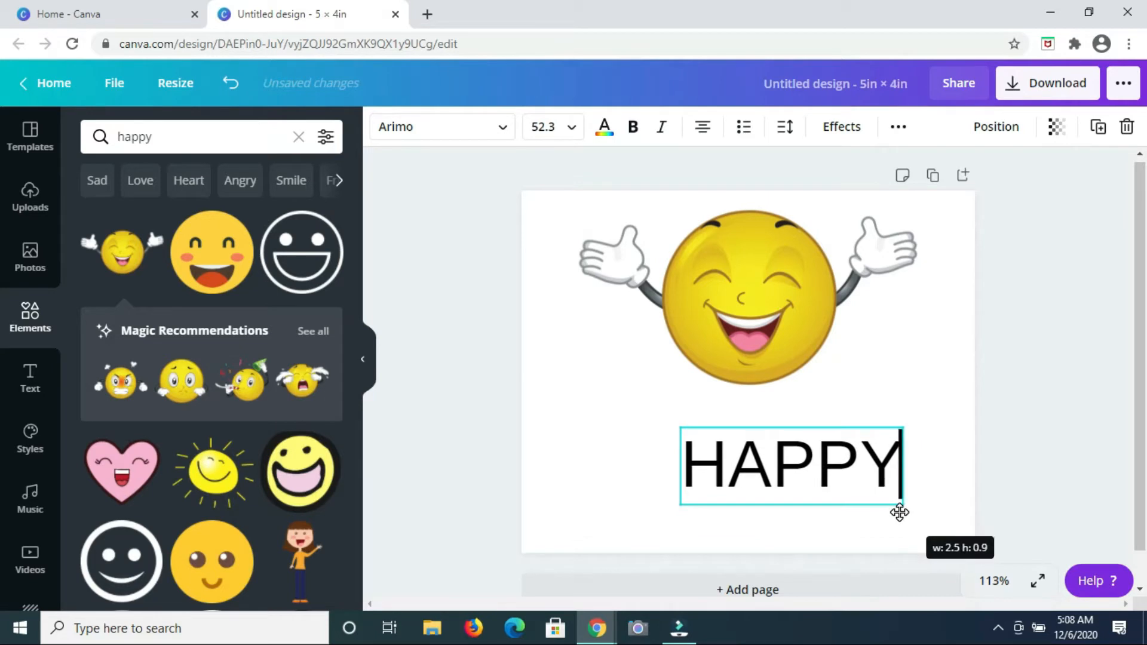
pyautogui.moveTo(675, 424); pyautogui.dragTo(647, 415)
pyautogui.moveTo(740, 412); pyautogui.dragTo(708, 410)
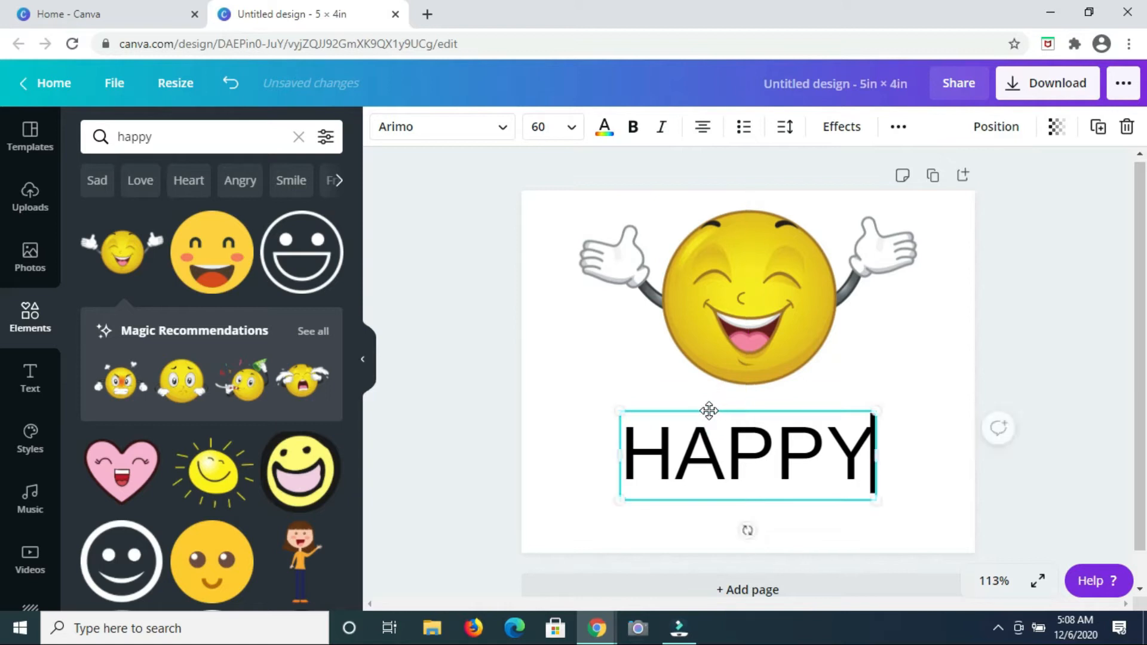
pyautogui.click(383, 292)
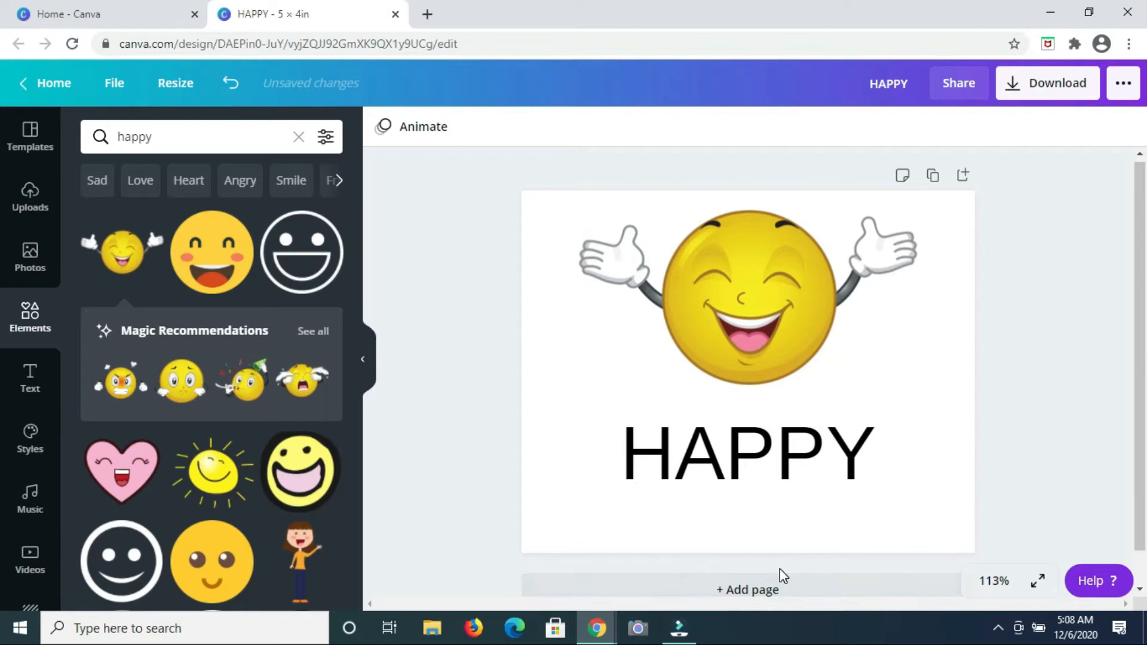
# - Add a second blank page and switch the elements search to the suggested term "Sad"
pyautogui.click(746, 590)
pyautogui.click(657, 310)
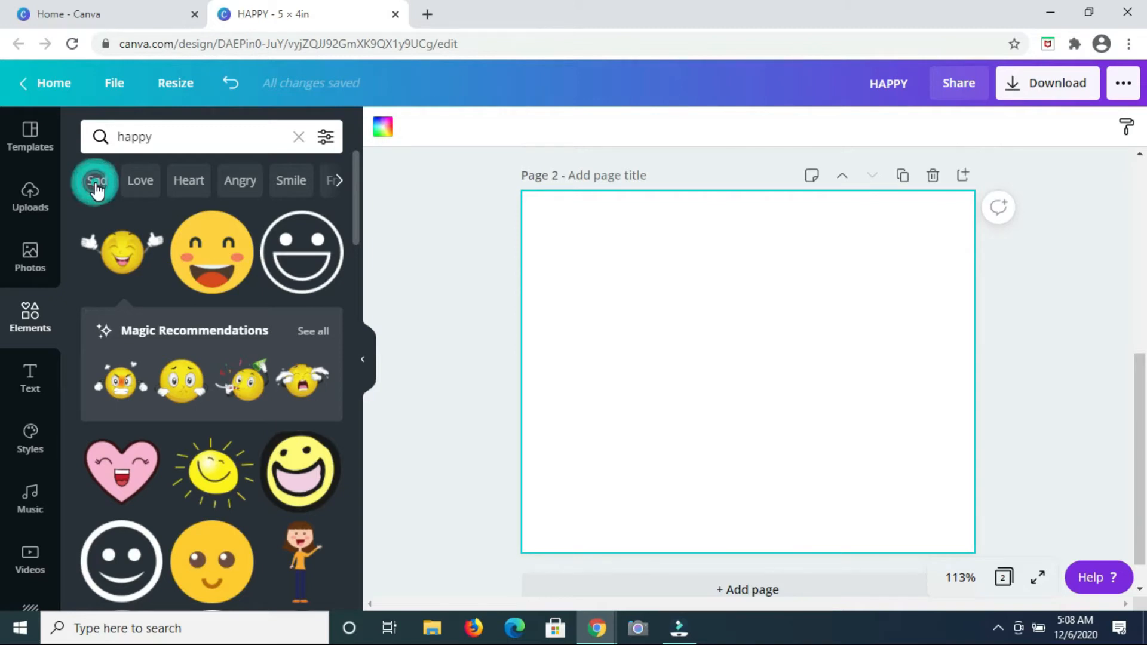
pyautogui.click(96, 185)
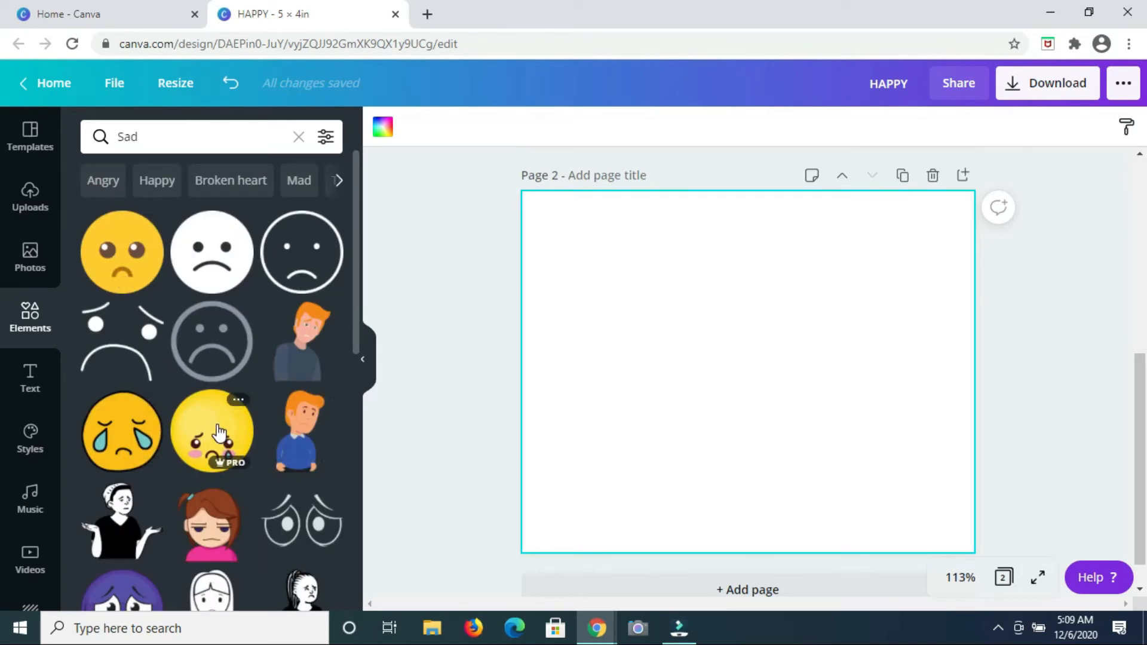
# - Add the yellow sad face with a teardrop to page 2, enlarge it and centre it in the upper half
pyautogui.click(229, 468)
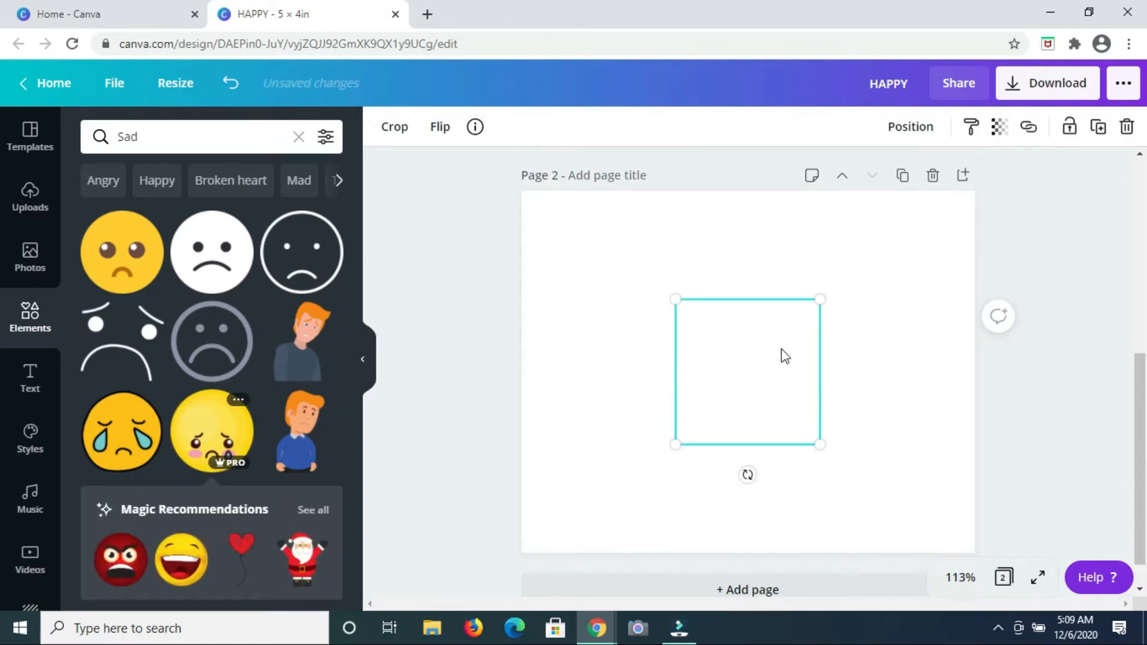
pyautogui.moveTo(774, 379); pyautogui.dragTo(765, 302)
pyautogui.moveTo(810, 370); pyautogui.dragTo(877, 412)
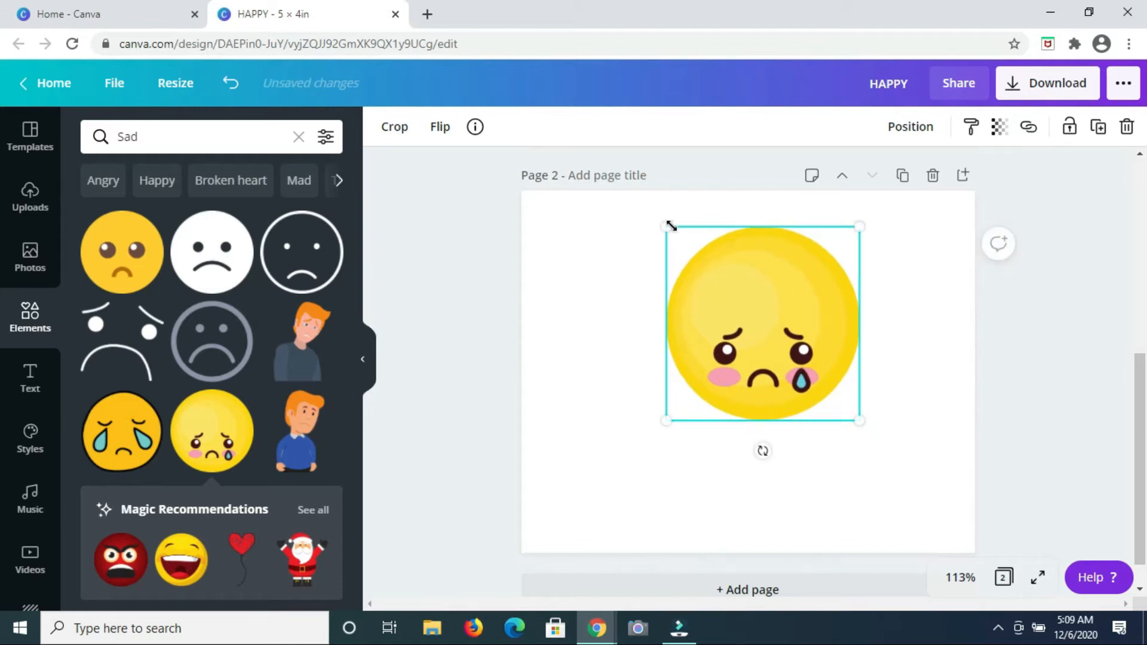
pyautogui.moveTo(666, 226)
pyautogui.mouseDown()
pyautogui.moveTo(609, 205)
pyautogui.moveTo(647, 238)
pyautogui.mouseUp()
pyautogui.moveTo(794, 317)
pyautogui.mouseDown()
pyautogui.moveTo(766, 305)
pyautogui.moveTo(780, 306)
pyautogui.mouseUp()
# - Add a text box below the sad face on page 2, enlarge it and enter "SAD" in capitals
pyautogui.click(648, 471)
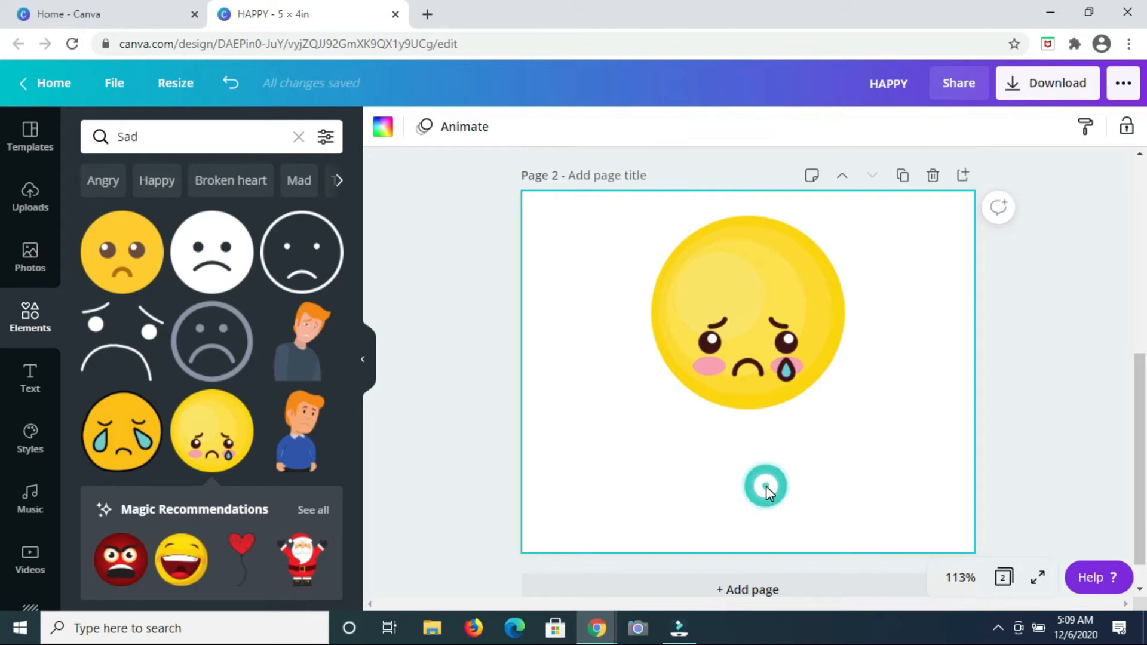
pyautogui.press('t')
pyautogui.moveTo(760, 409); pyautogui.dragTo(752, 497)
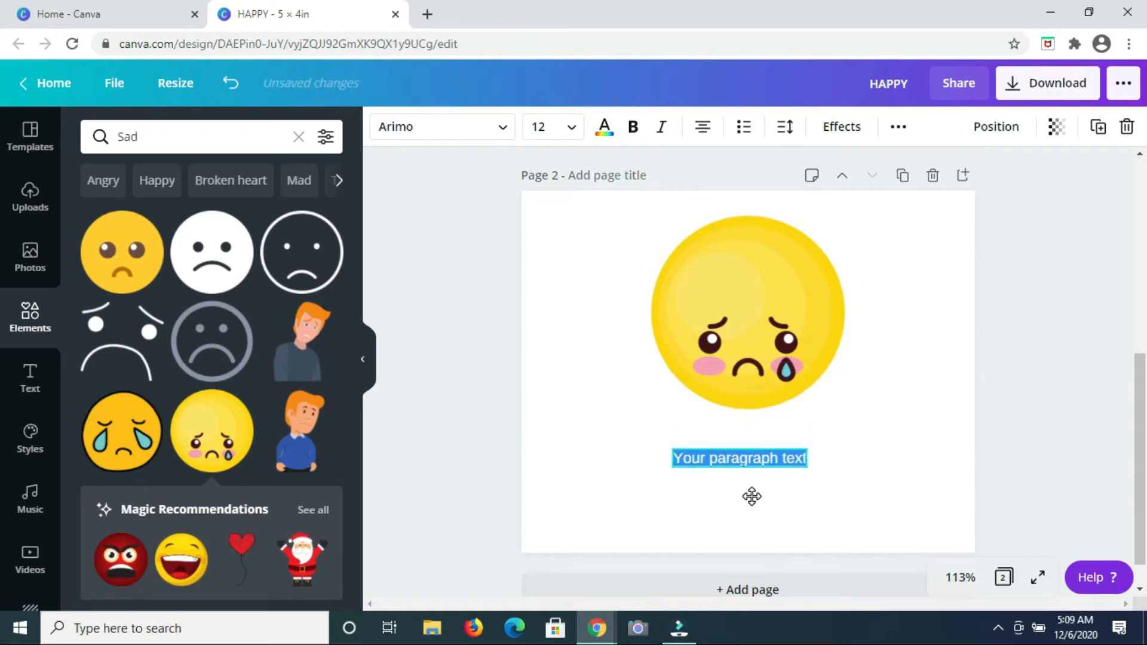
pyautogui.moveTo(811, 447); pyautogui.dragTo(899, 414)
pyautogui.moveTo(672, 440); pyautogui.dragTo(597, 425)
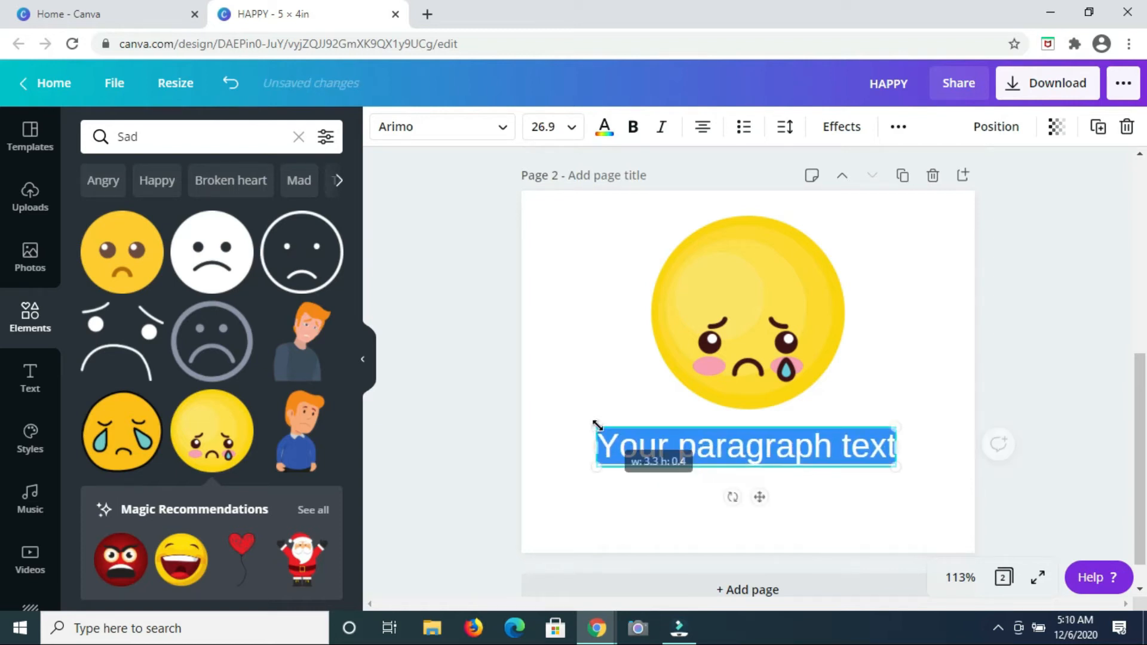
pyautogui.moveTo(895, 466); pyautogui.dragTo(929, 489)
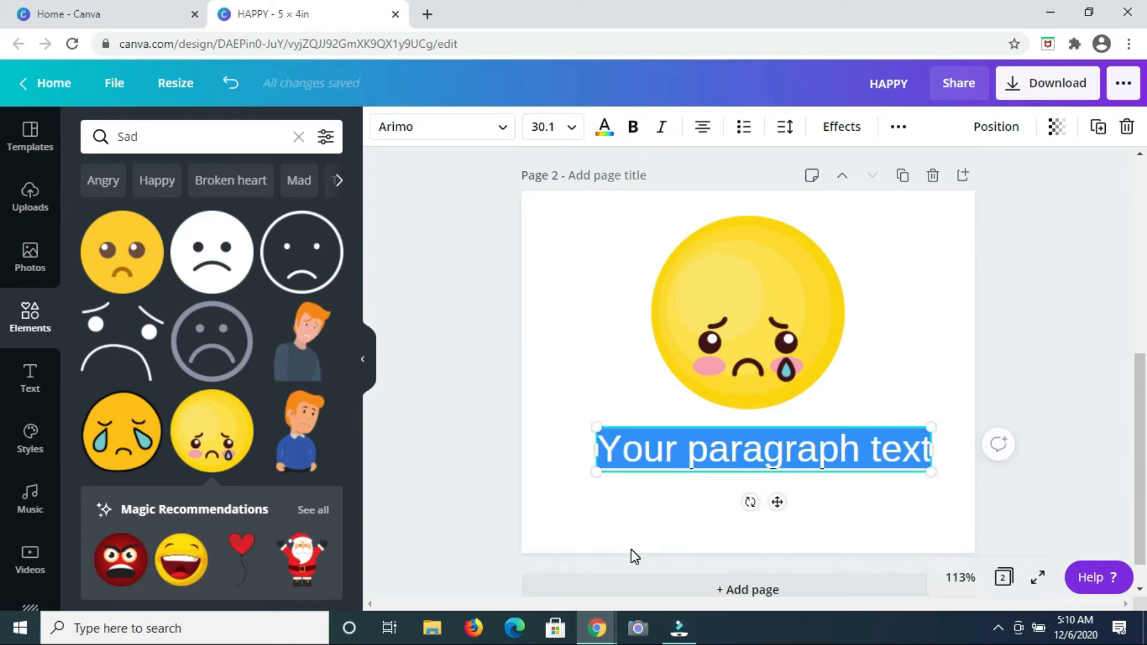
pyautogui.write('S')
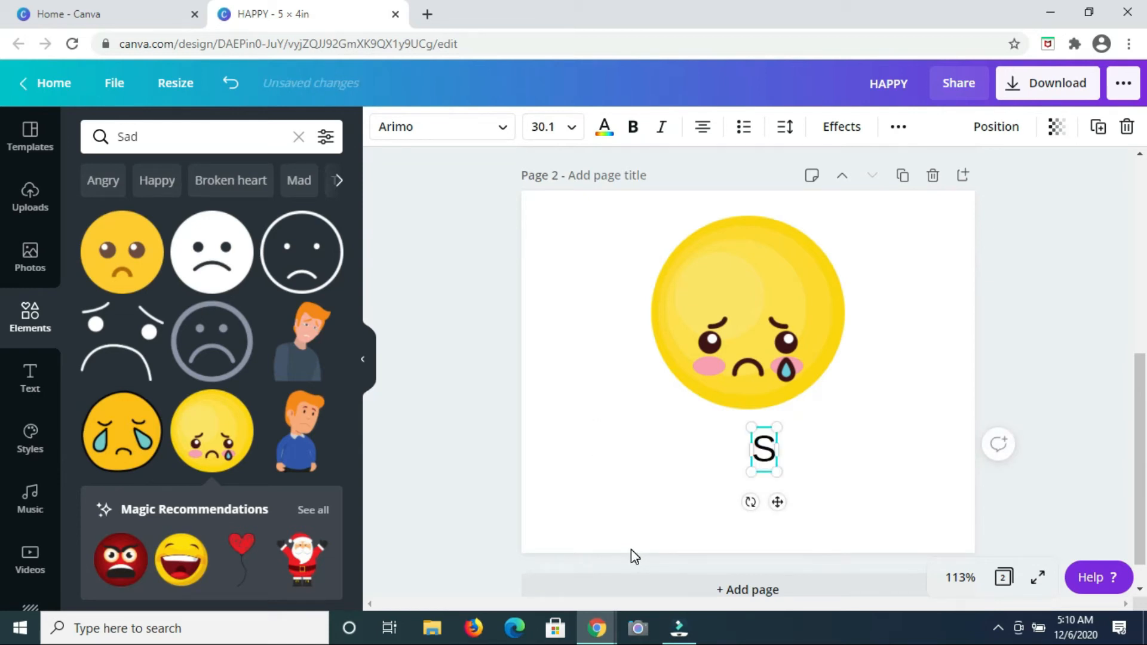
pyautogui.write('AD')
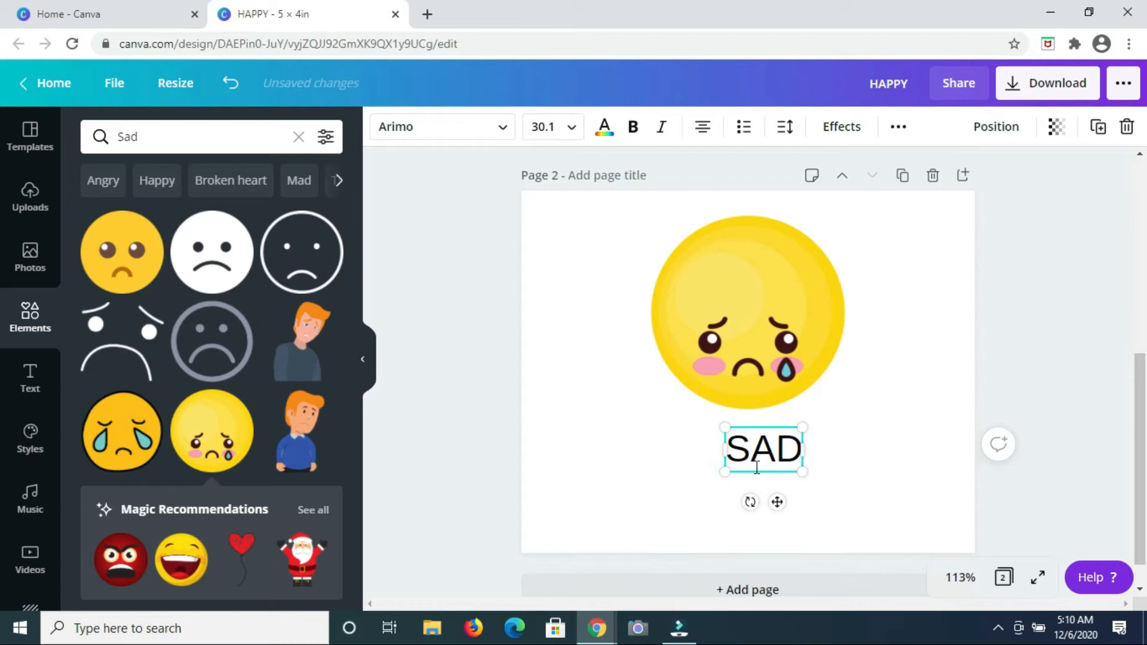
# - Enlarge the "SAD" text to about font size 74.8 and centre it directly below the sad face
pyautogui.moveTo(804, 426)
pyautogui.mouseDown()
pyautogui.moveTo(904, 384)
pyautogui.moveTo(858, 367)
pyautogui.moveTo(802, 416)
pyautogui.mouseUp()
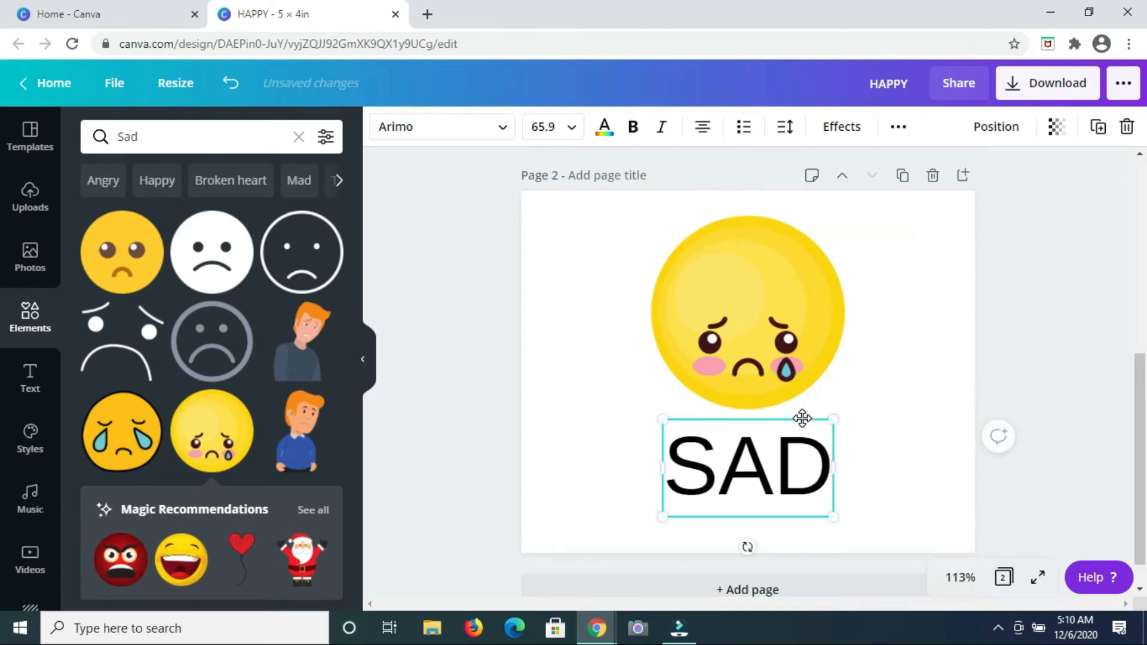
pyautogui.moveTo(657, 416); pyautogui.dragTo(644, 410)
pyautogui.moveTo(837, 405)
pyautogui.mouseDown()
pyautogui.moveTo(848, 397)
pyautogui.moveTo(829, 404)
pyautogui.mouseUp()
pyautogui.click(811, 398)
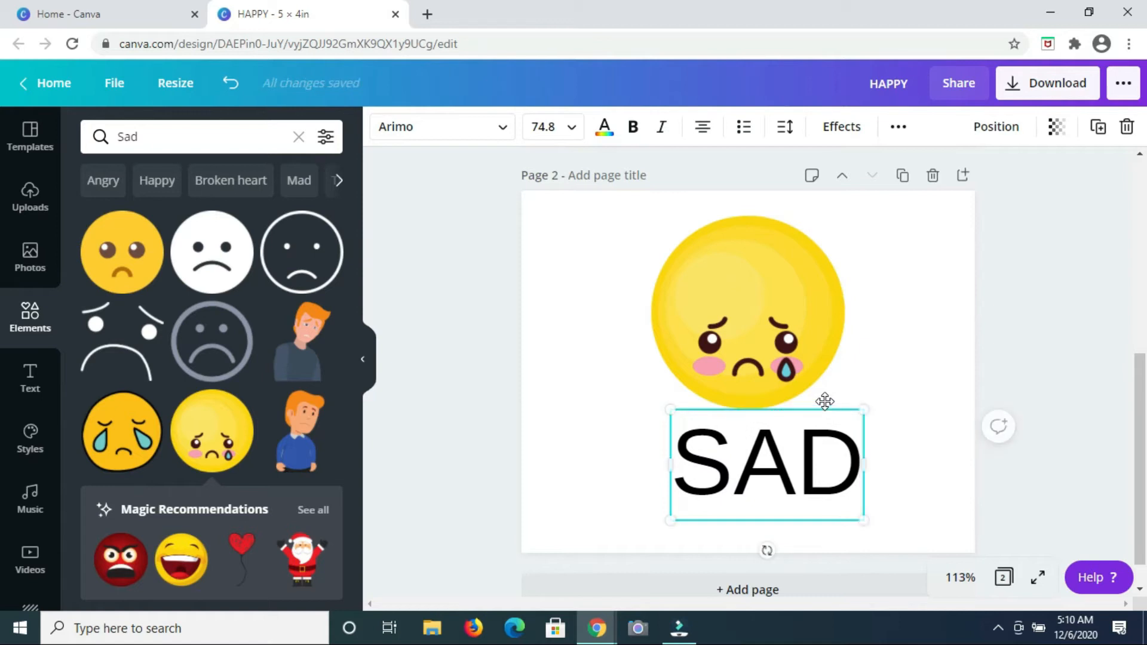
pyautogui.click(476, 265)
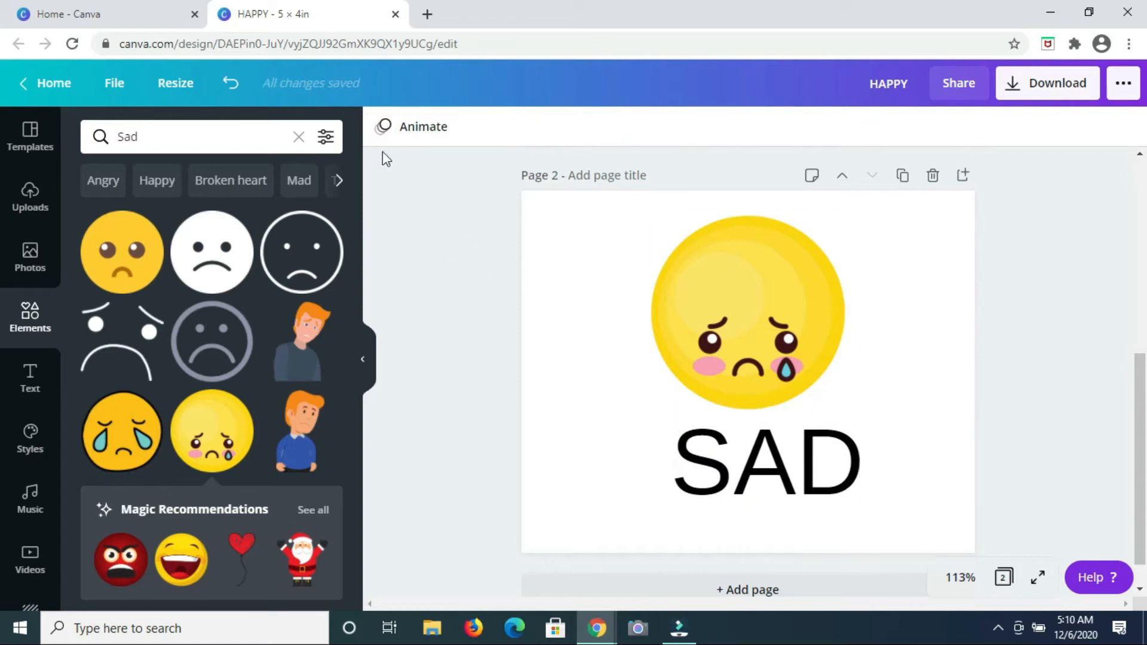
pyautogui.click(754, 431)
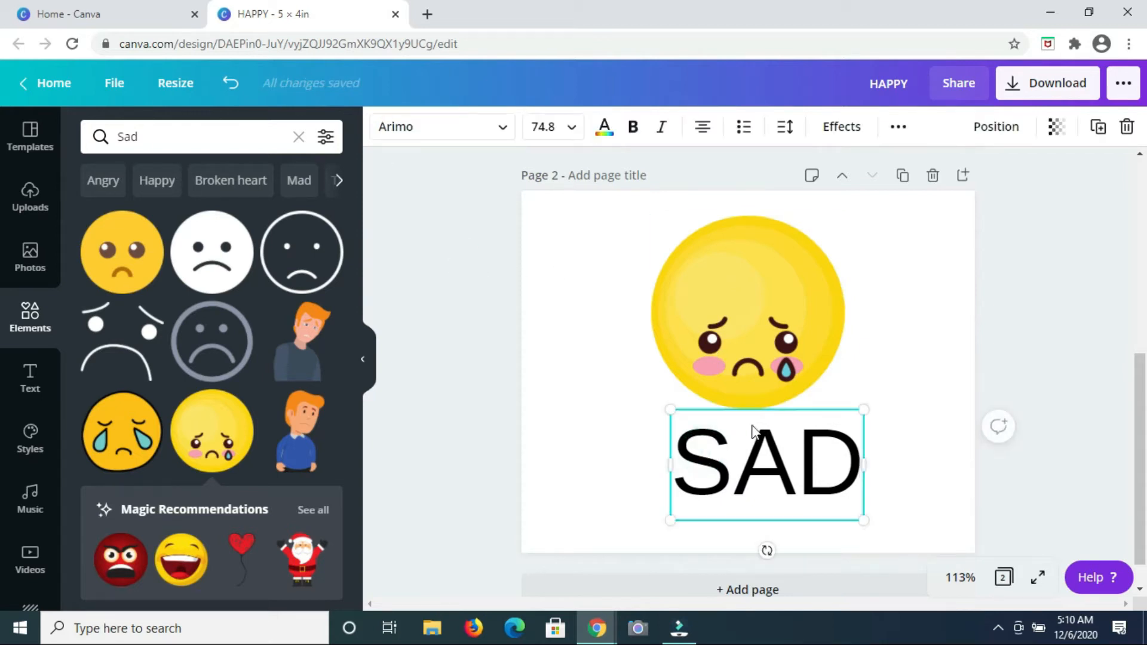
pyautogui.click(782, 412)
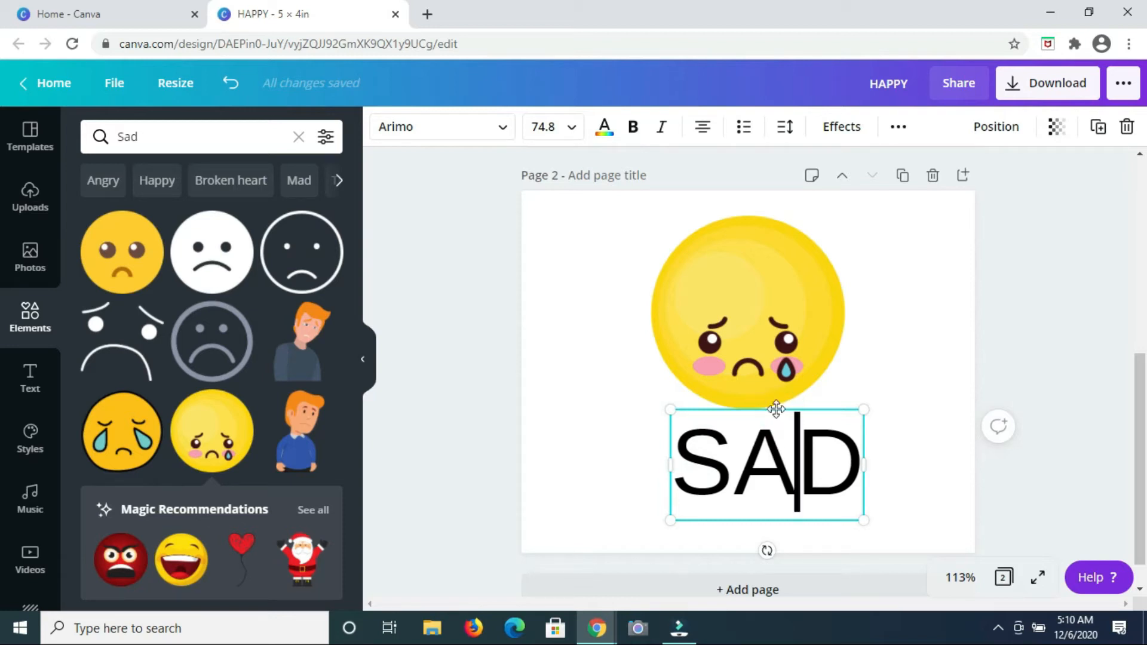
pyautogui.moveTo(776, 410); pyautogui.dragTo(748, 408)
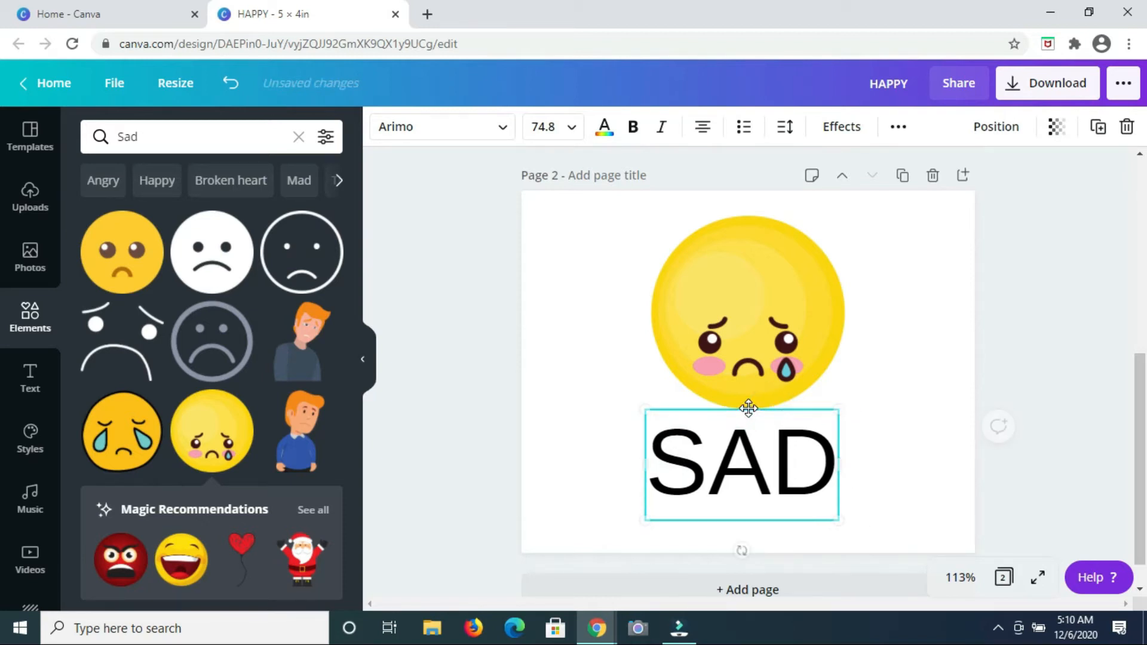
# - Try grey, green, mauve, turquoise, teal and bright pink backgrounds on page 2 and restore the white one
pyautogui.click(923, 263)
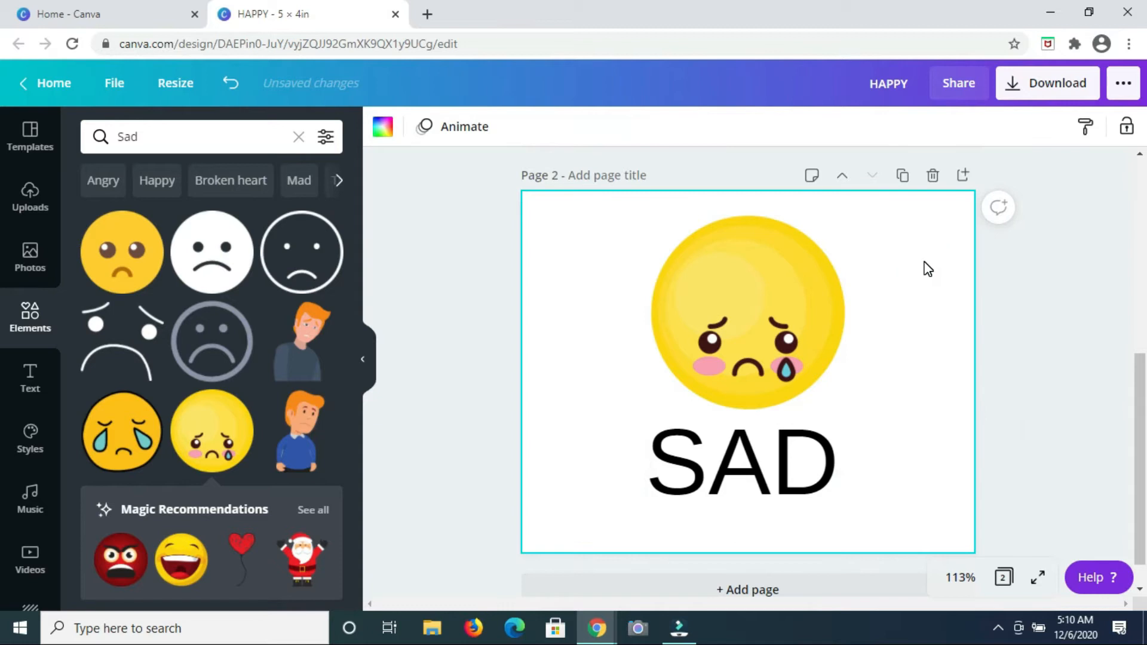
pyautogui.click(383, 128)
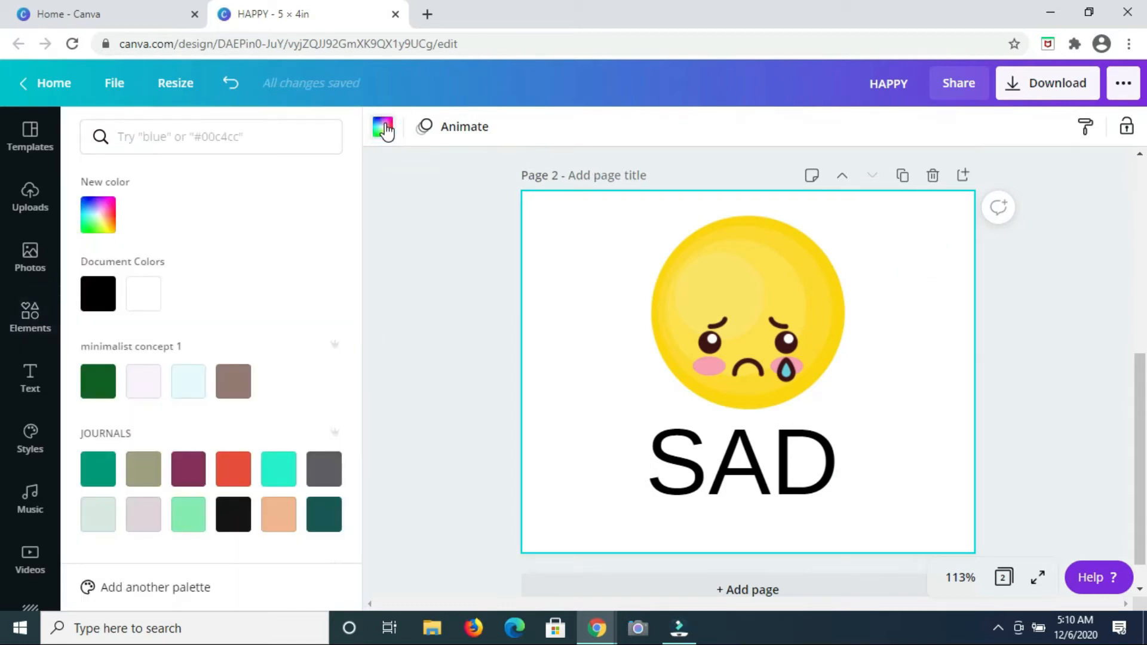
pyautogui.click(279, 517)
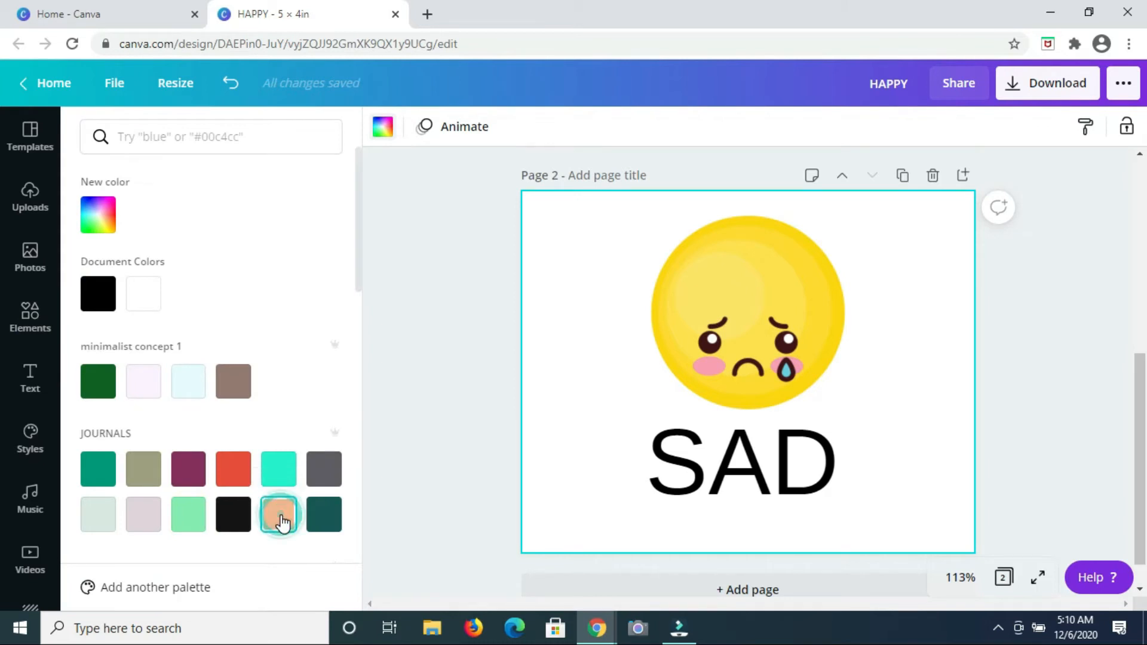
pyautogui.click(322, 468)
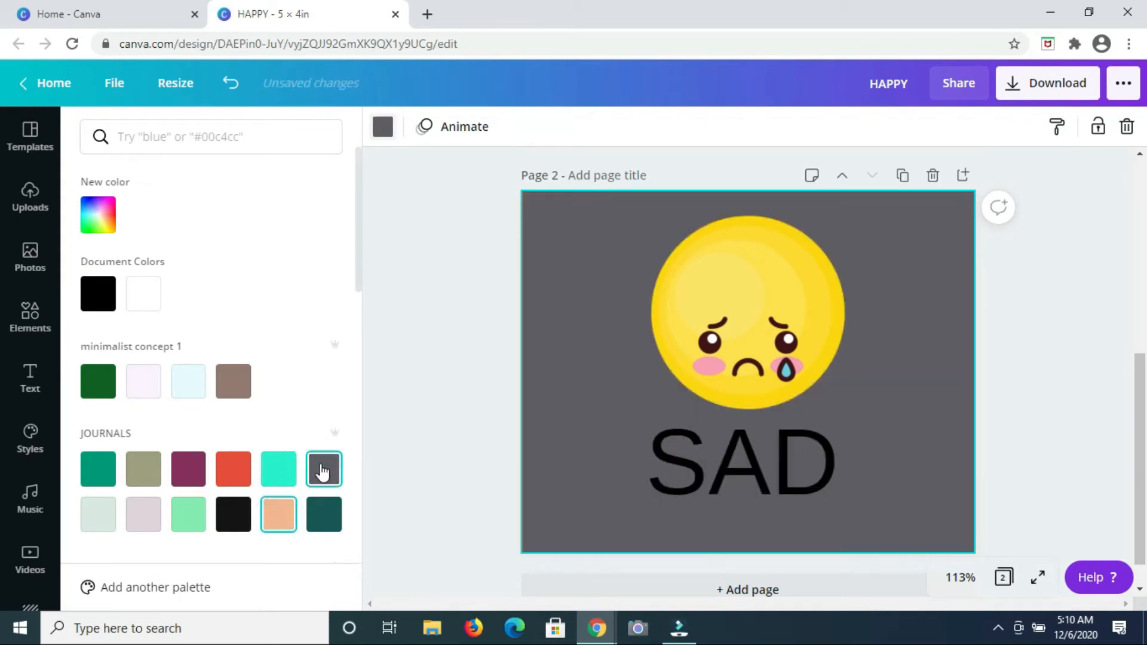
pyautogui.click(187, 524)
pyautogui.click(138, 527)
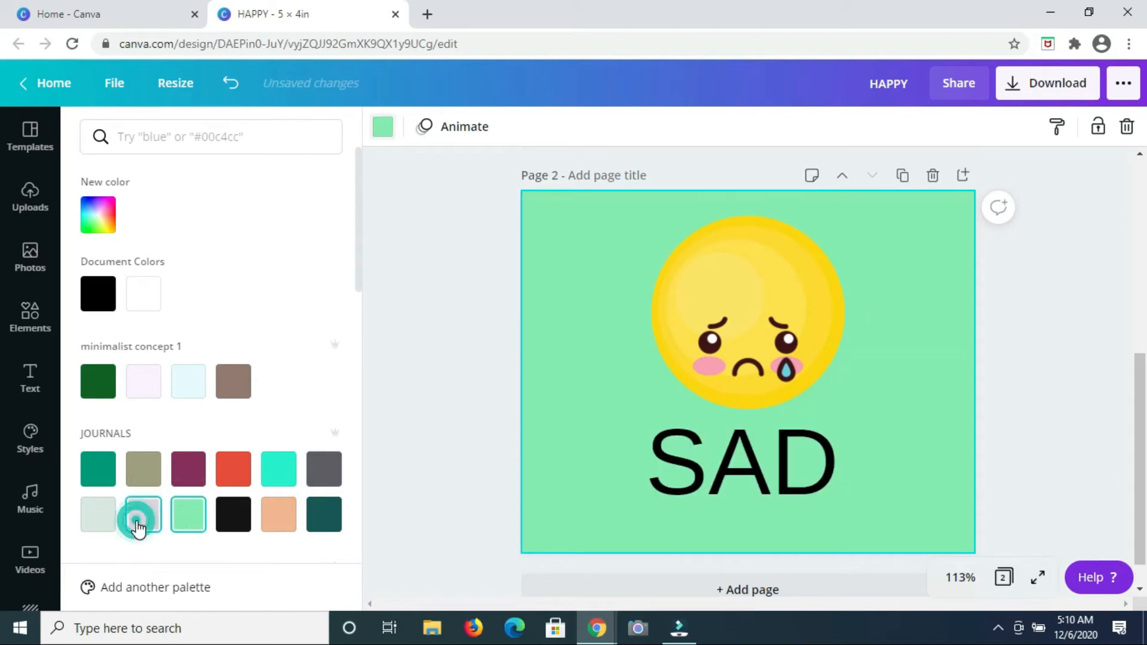
pyautogui.scroll(-1, 263, 448)
pyautogui.scroll(-2, 260, 439)
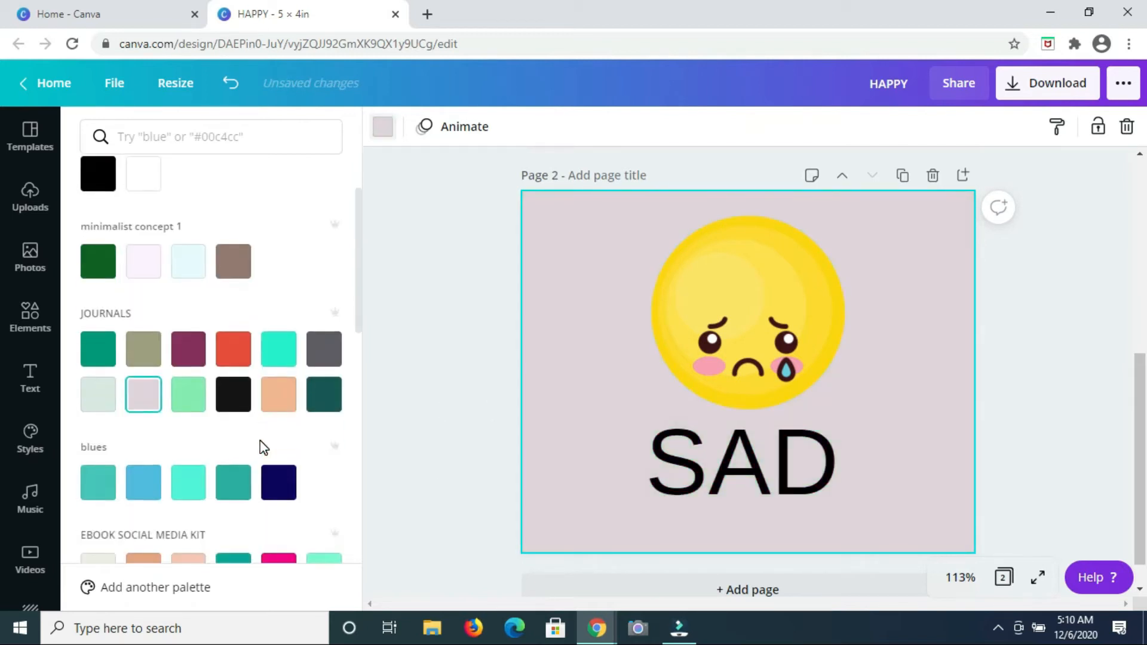
pyautogui.click(186, 489)
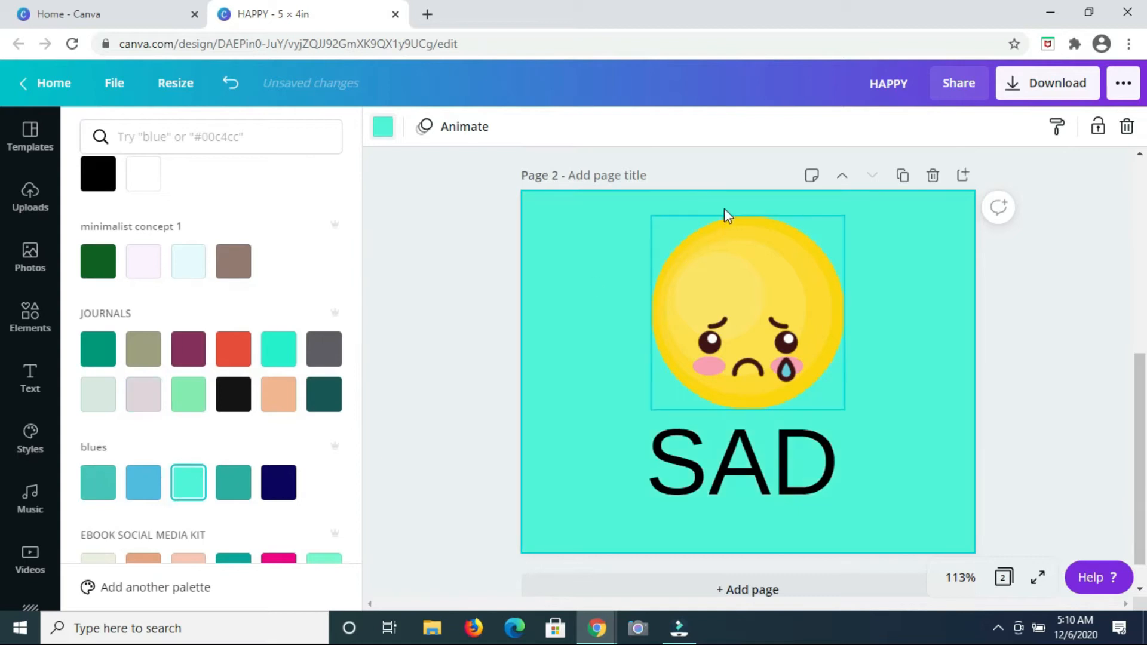
pyautogui.click(94, 491)
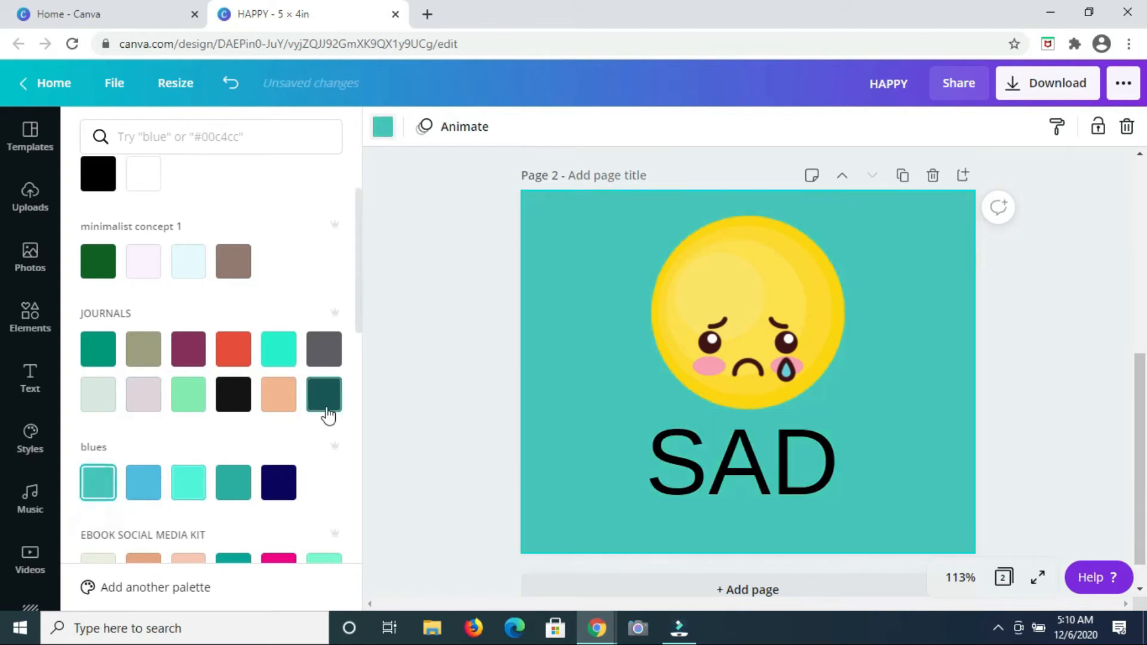
pyautogui.scroll(-3, 326, 409)
pyautogui.click(278, 443)
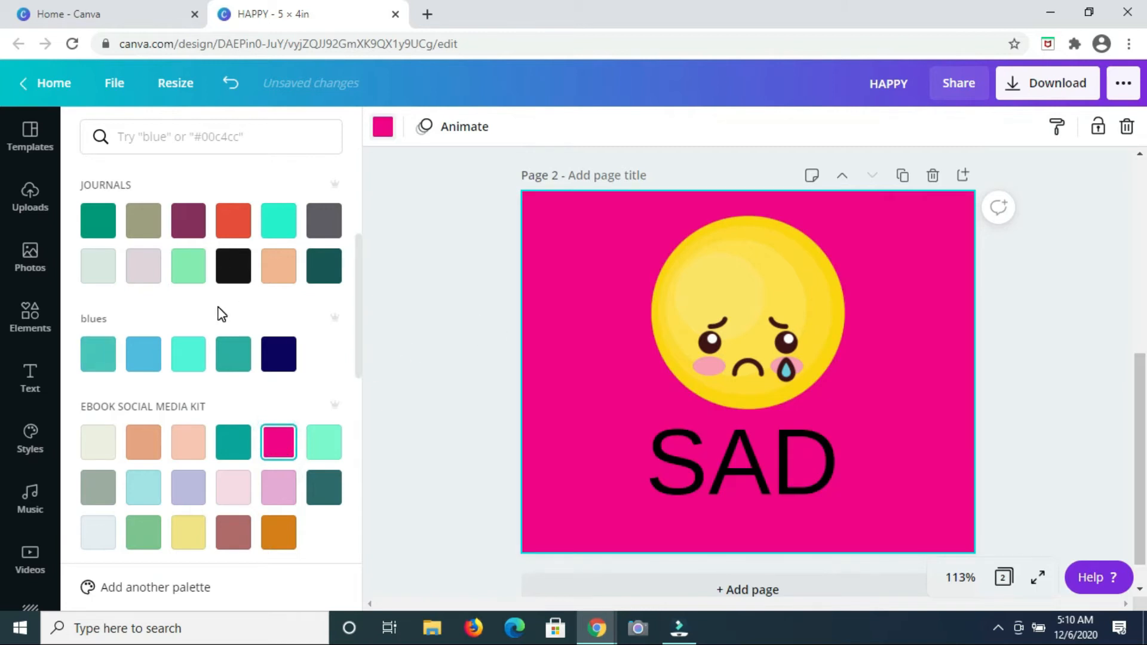
pyautogui.scroll(4, 218, 312)
pyautogui.click(143, 293)
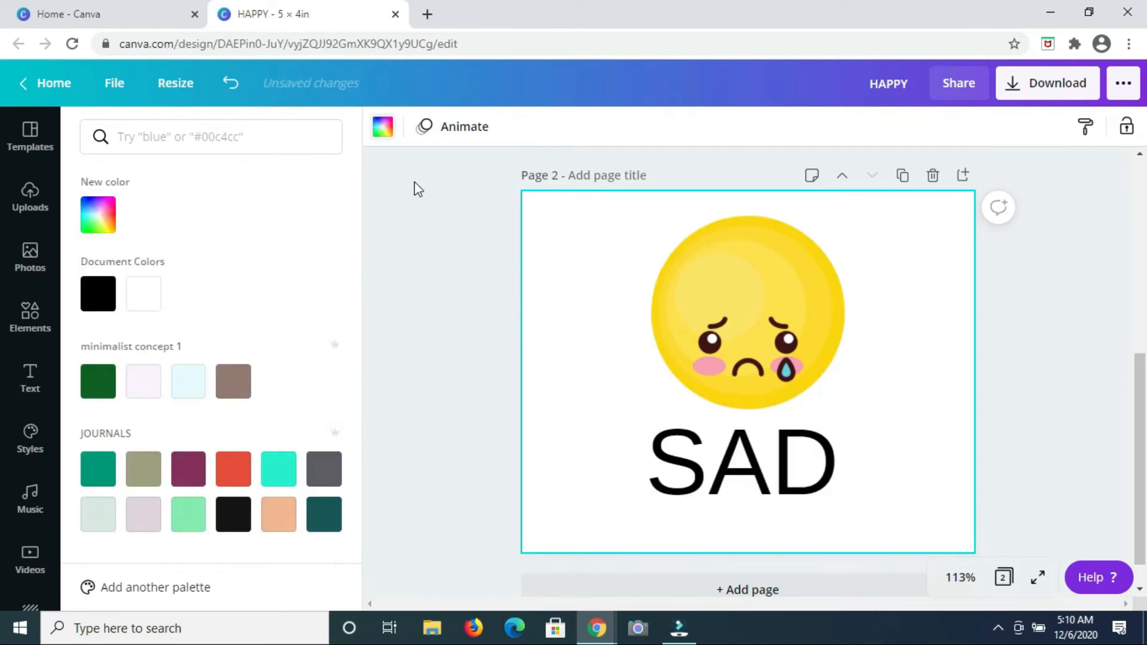
pyautogui.click(476, 289)
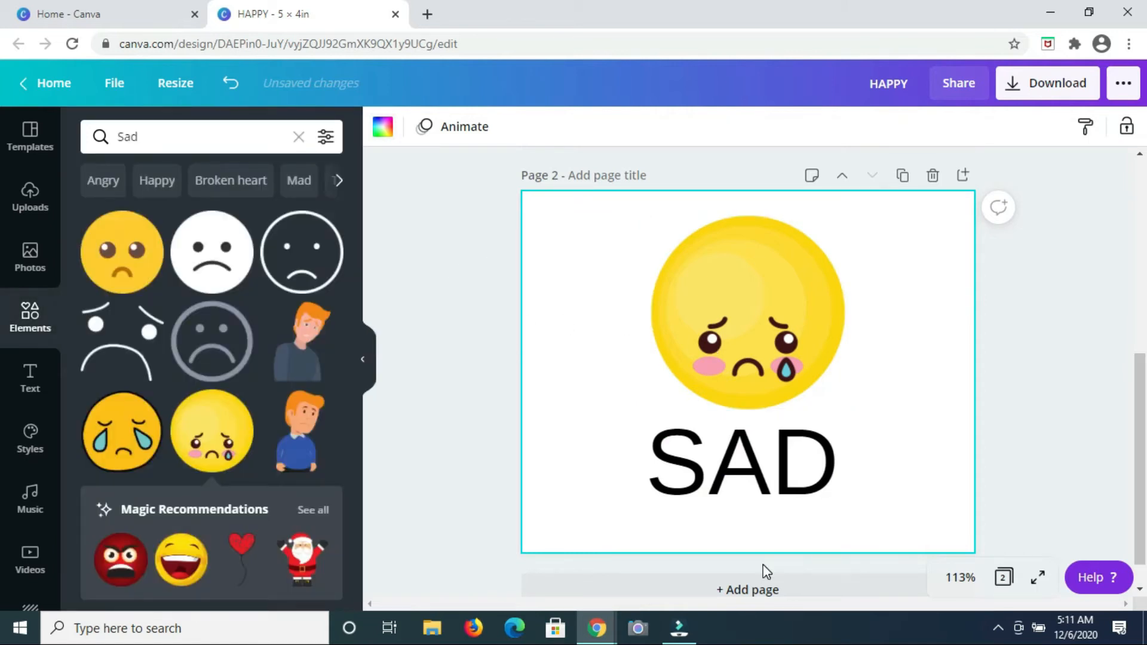
# - Add a third page and place the flat red angry face from the suggested "Mad" search, enlarged and centred in the page's upper part
pyautogui.click(762, 590)
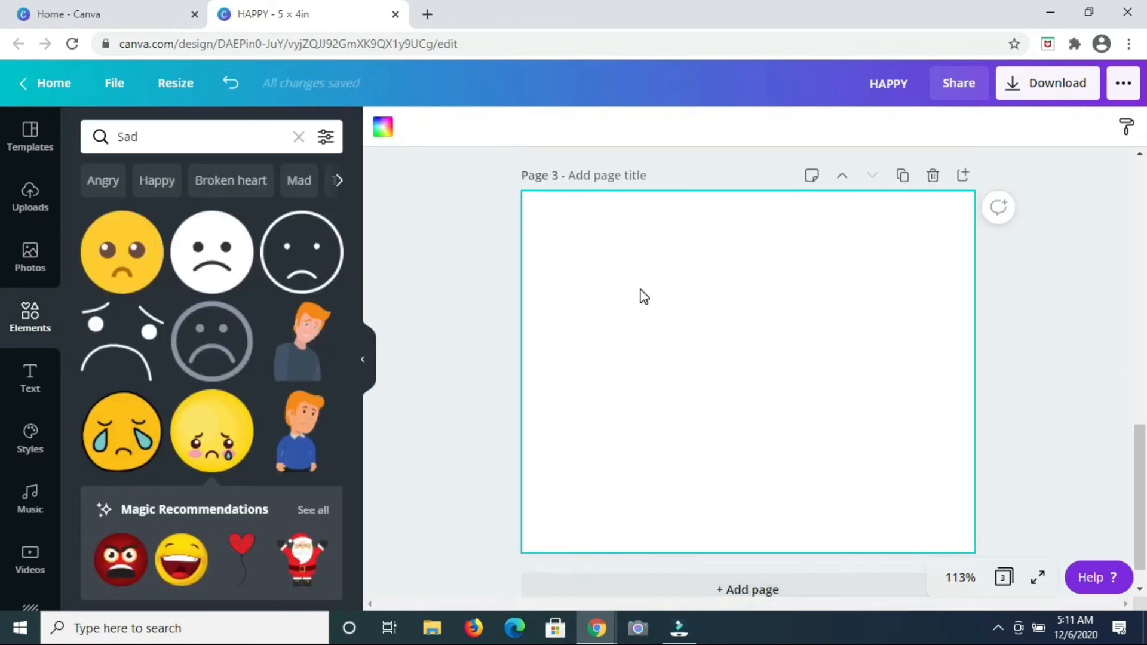
pyautogui.click(299, 180)
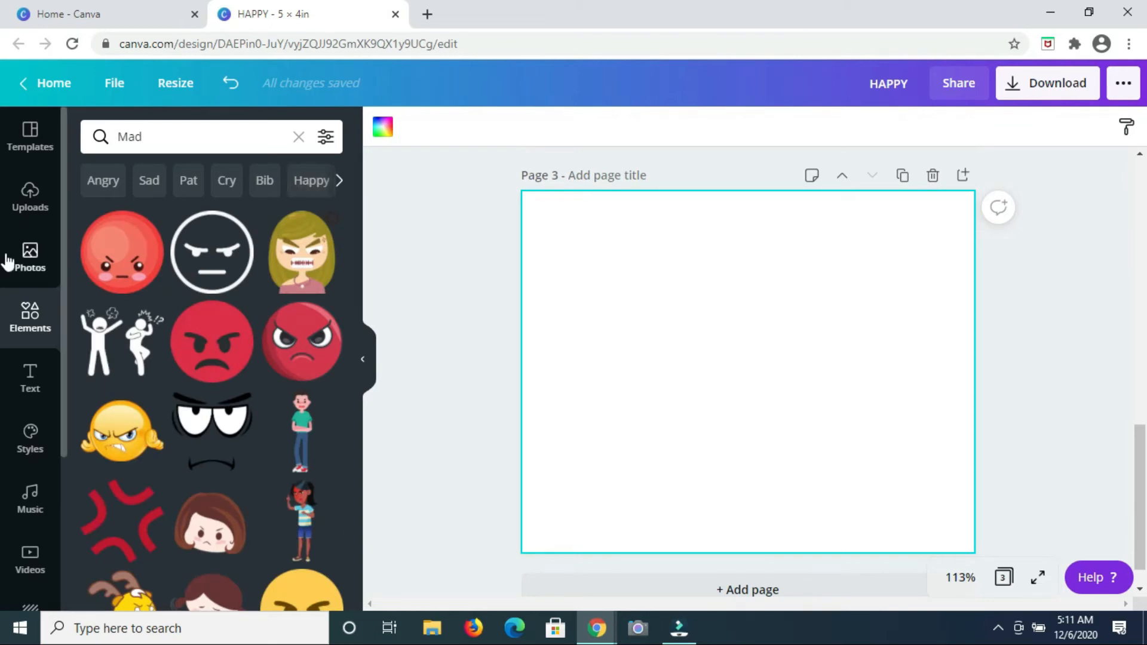
pyautogui.click(213, 358)
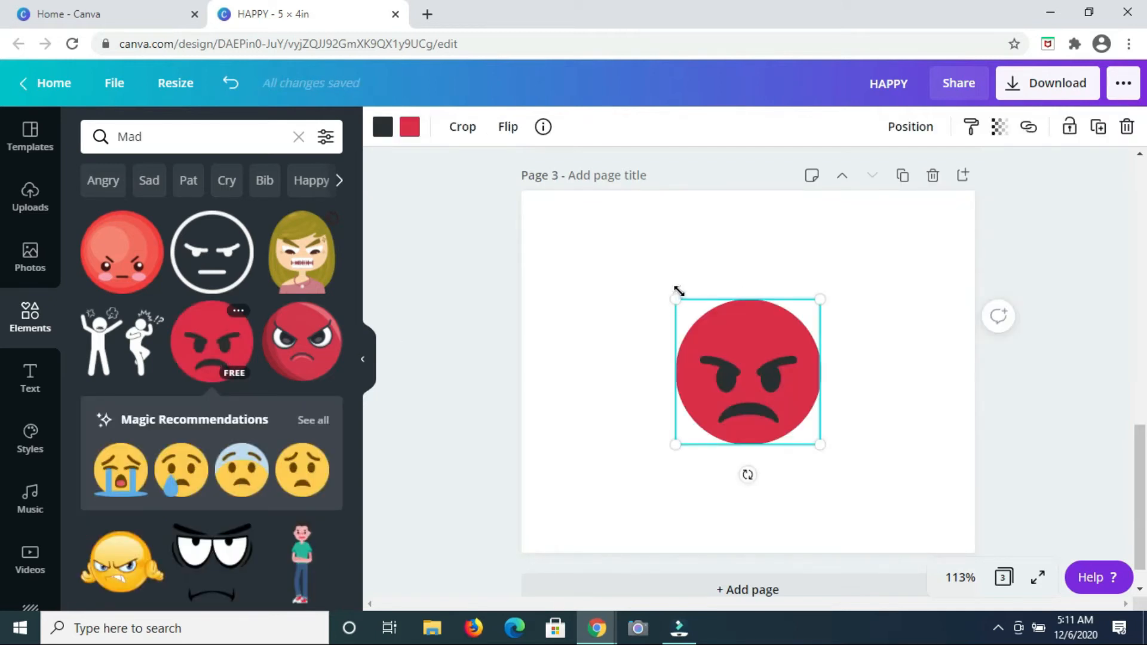
pyautogui.moveTo(671, 301); pyautogui.dragTo(606, 271)
pyautogui.moveTo(820, 251); pyautogui.dragTo(870, 231)
pyautogui.moveTo(773, 324); pyautogui.dragTo(776, 310)
# - Add a text box below the angry face on page 3, enlarge it and enter "MAD" in capitals
pyautogui.click(621, 508)
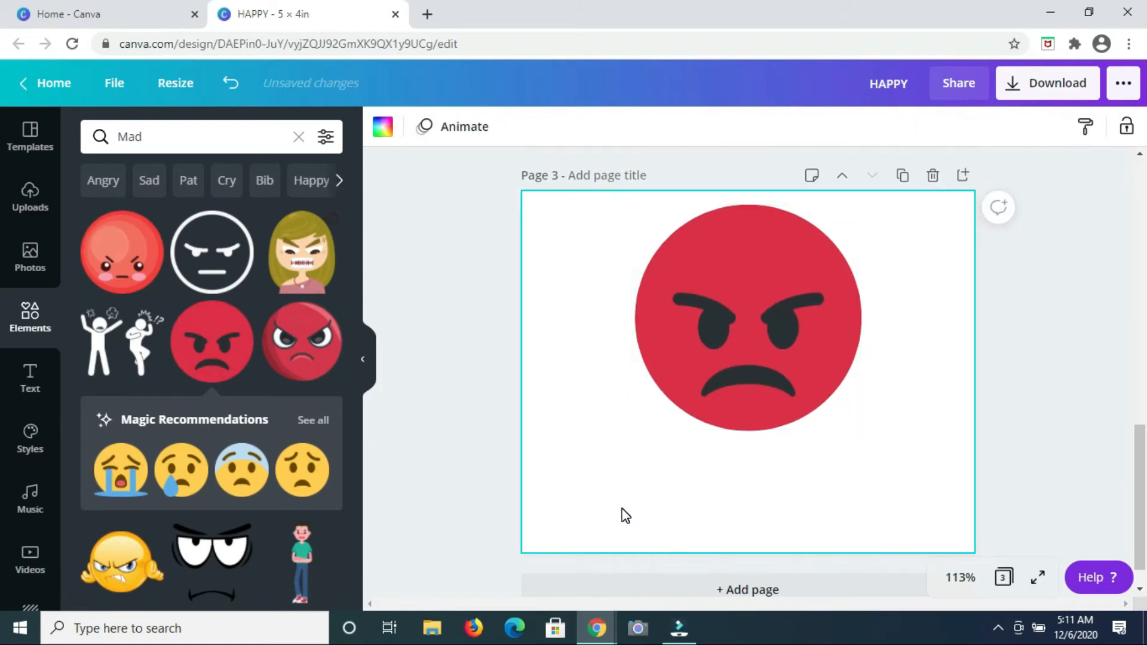
pyautogui.press('t')
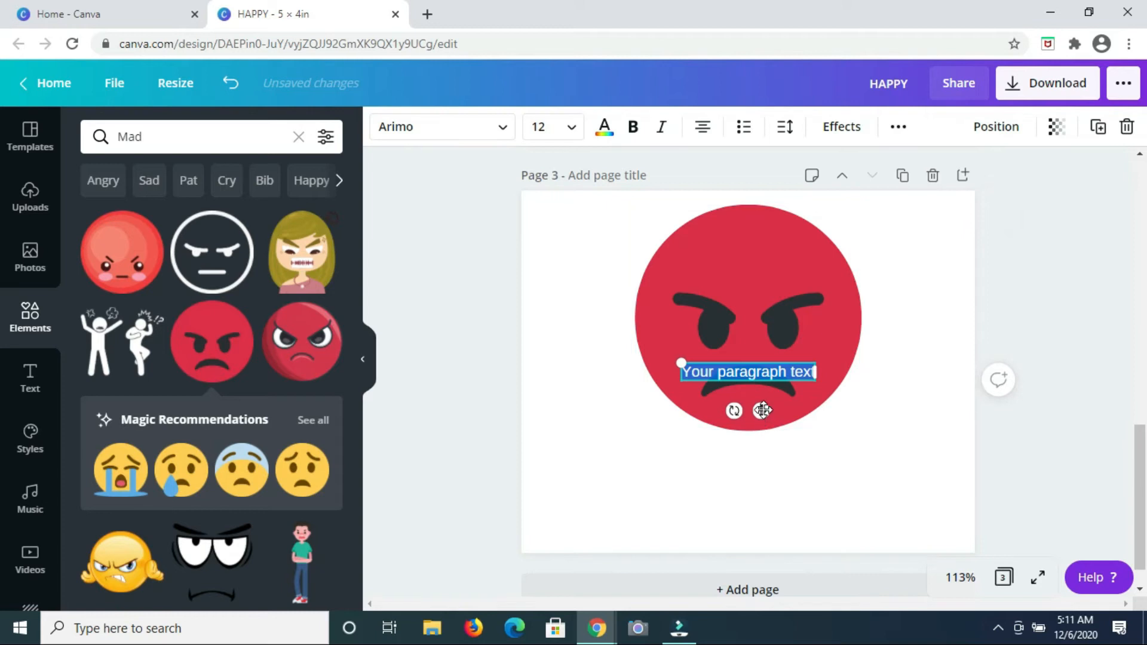
pyautogui.moveTo(762, 410); pyautogui.dragTo(760, 513)
pyautogui.moveTo(817, 465); pyautogui.dragTo(910, 414)
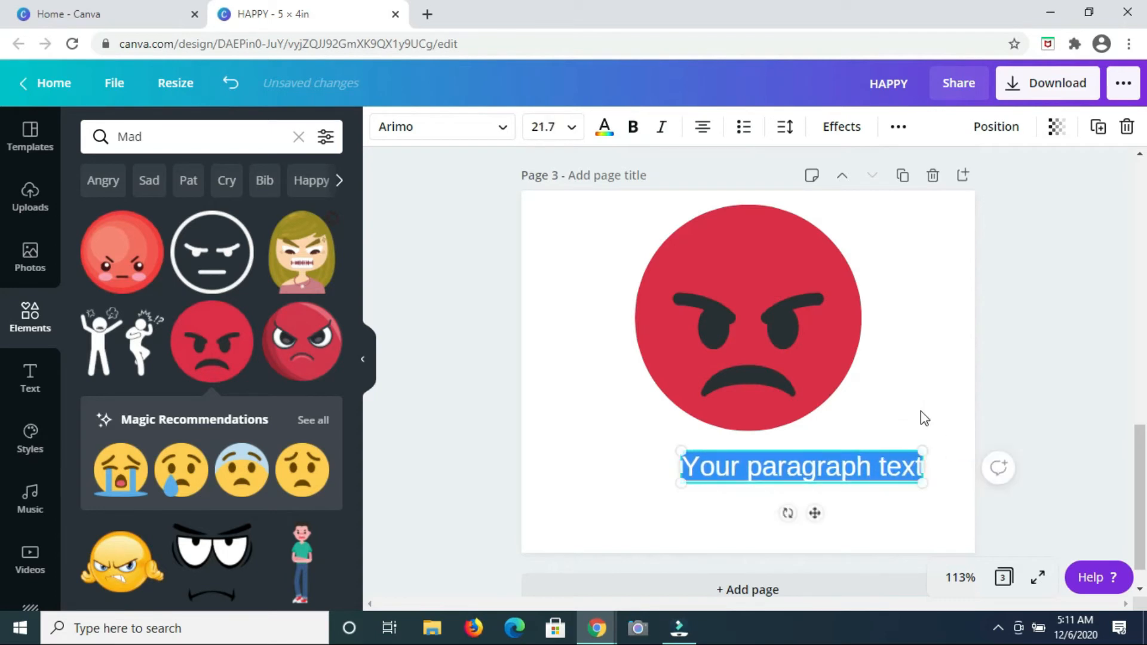
pyautogui.press('BackSpace')
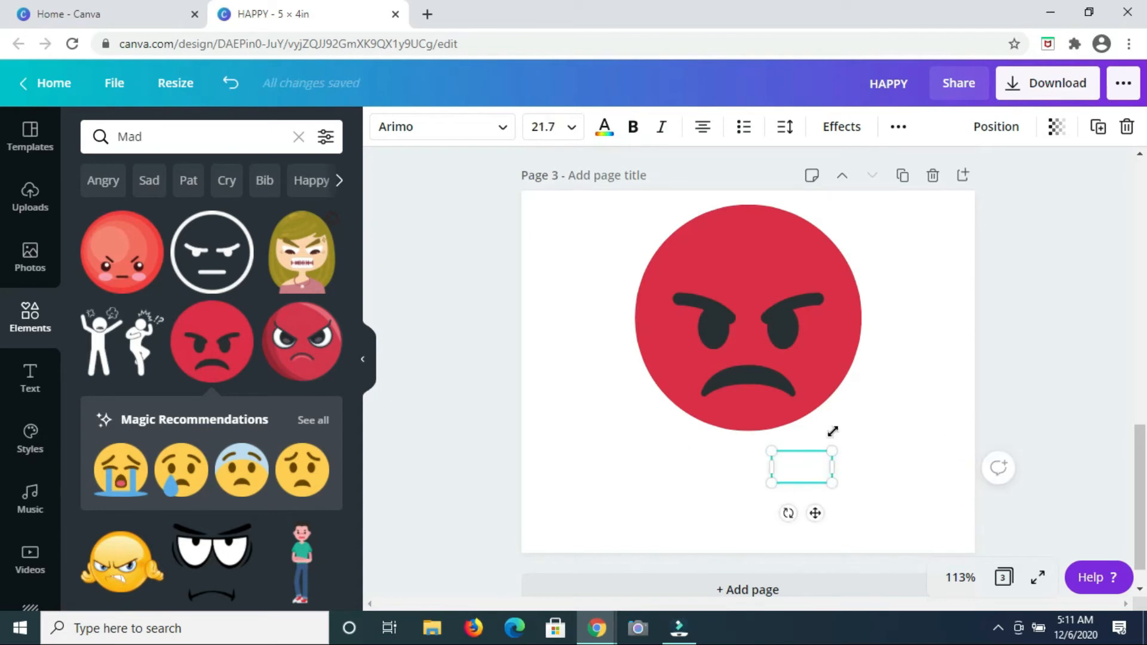
pyautogui.moveTo(783, 464); pyautogui.dragTo(873, 466)
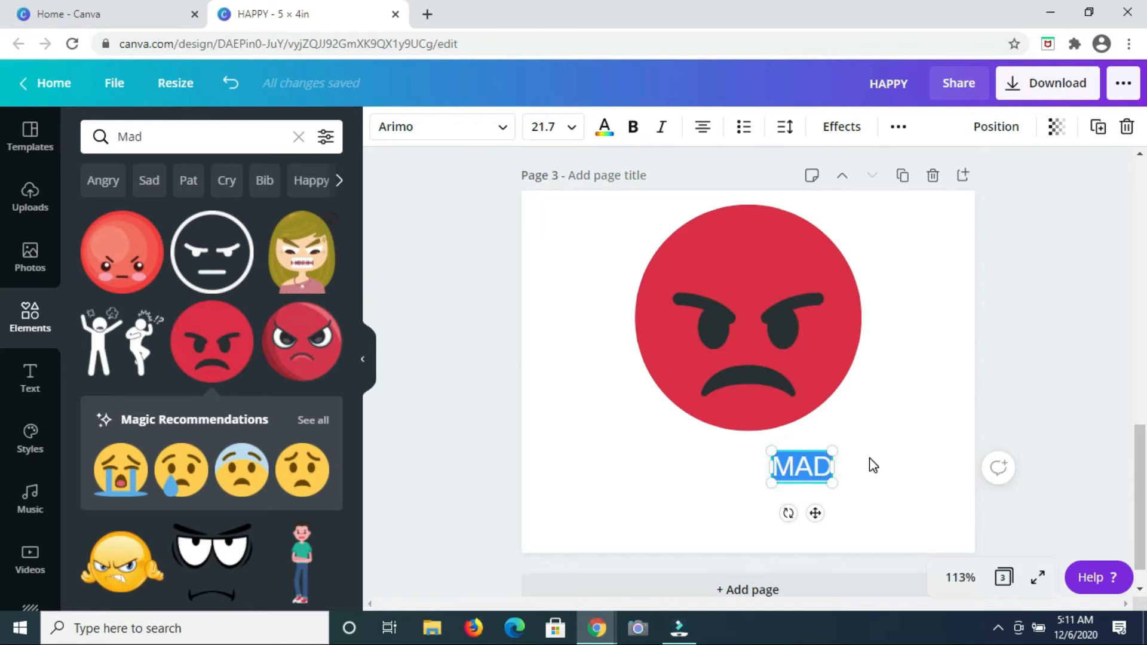
# - Set the "MAD" text to black and enlarge it to about font size 64.2 below the angry face
pyautogui.click(604, 129)
pyautogui.click(93, 295)
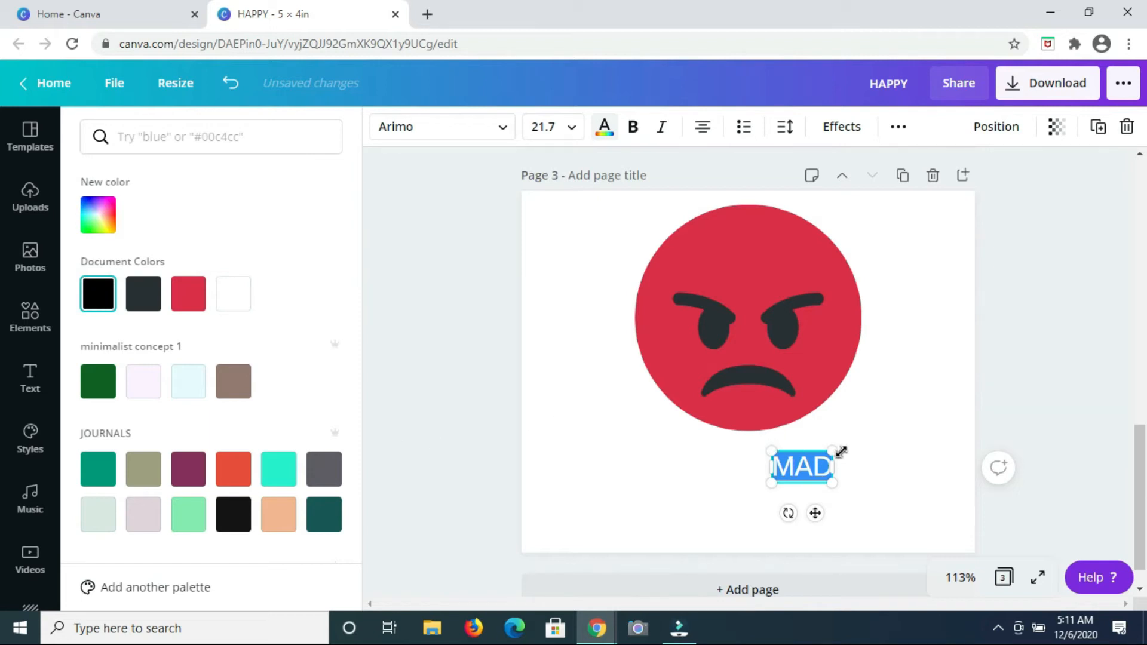
pyautogui.moveTo(841, 451); pyautogui.dragTo(805, 437)
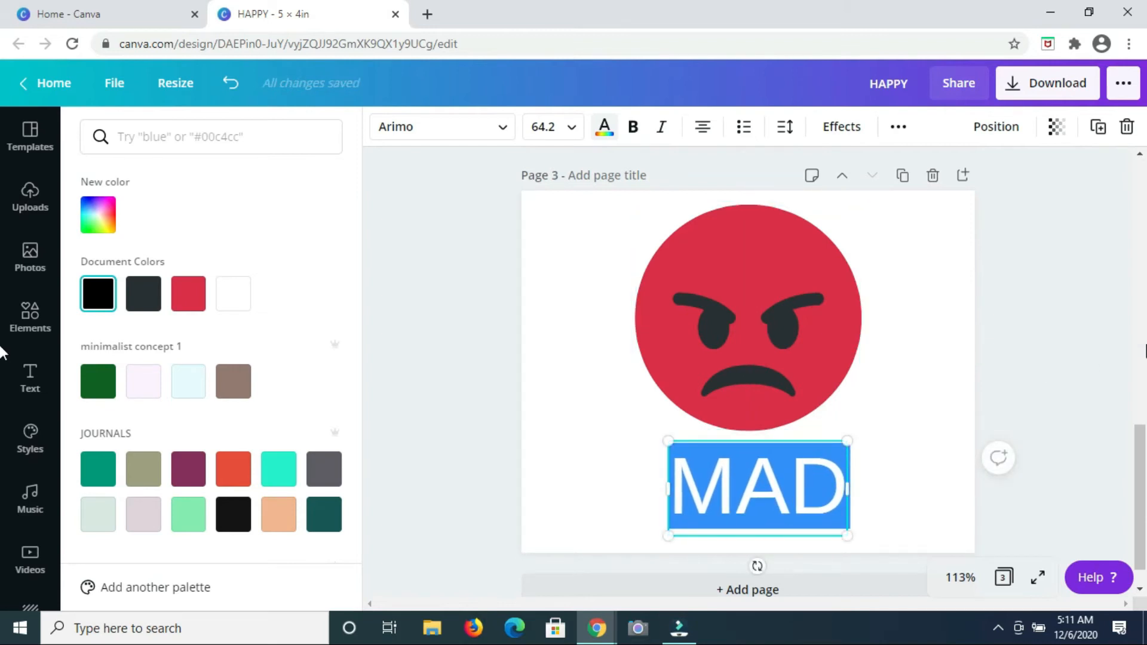
pyautogui.click(1085, 306)
pyautogui.click(440, 295)
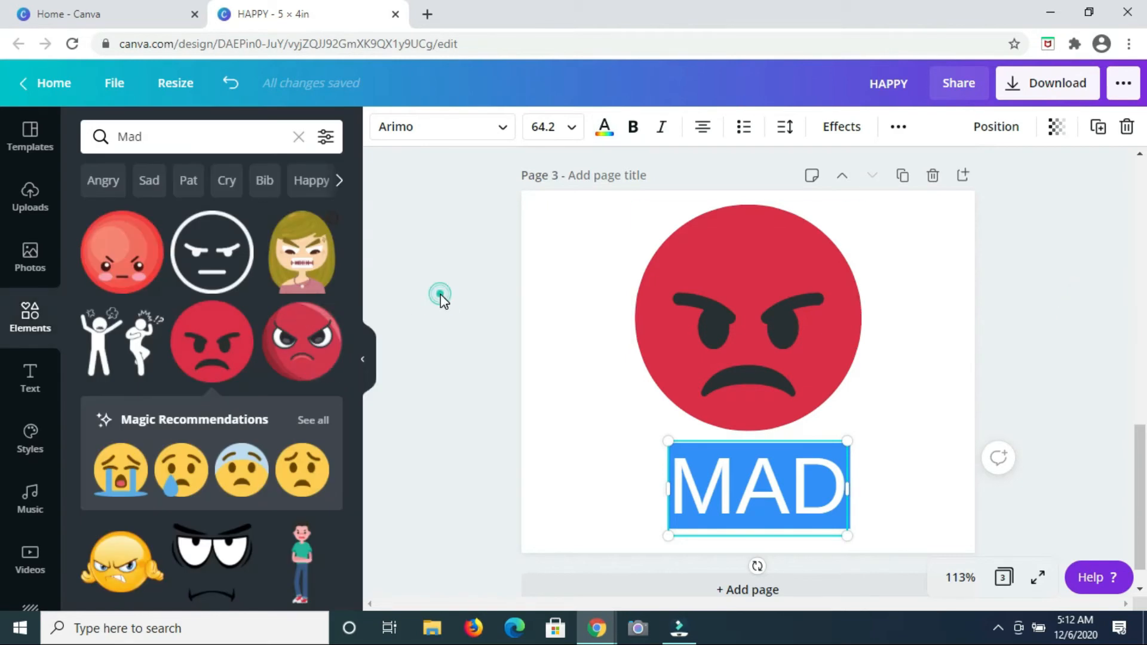
pyautogui.scroll(9, 947, 263)
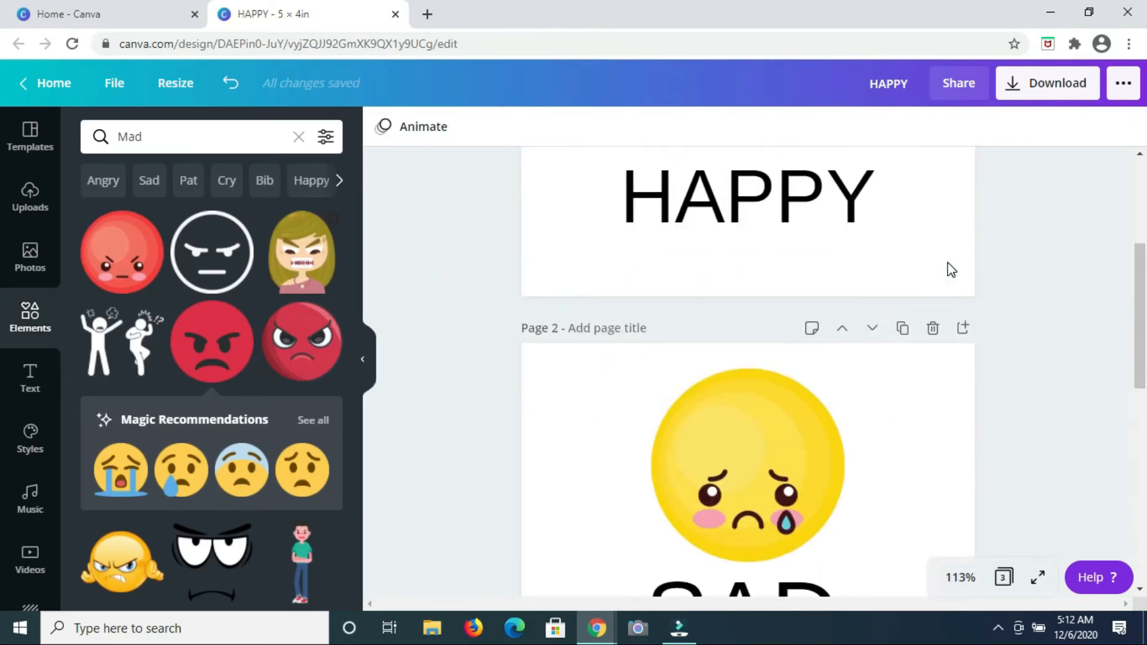
# - Change the font of the "HAPPY", "SAD" and "MAD" texts on pages 1 to 3 to Anton
pyautogui.scroll(4, 948, 264)
pyautogui.click(795, 467)
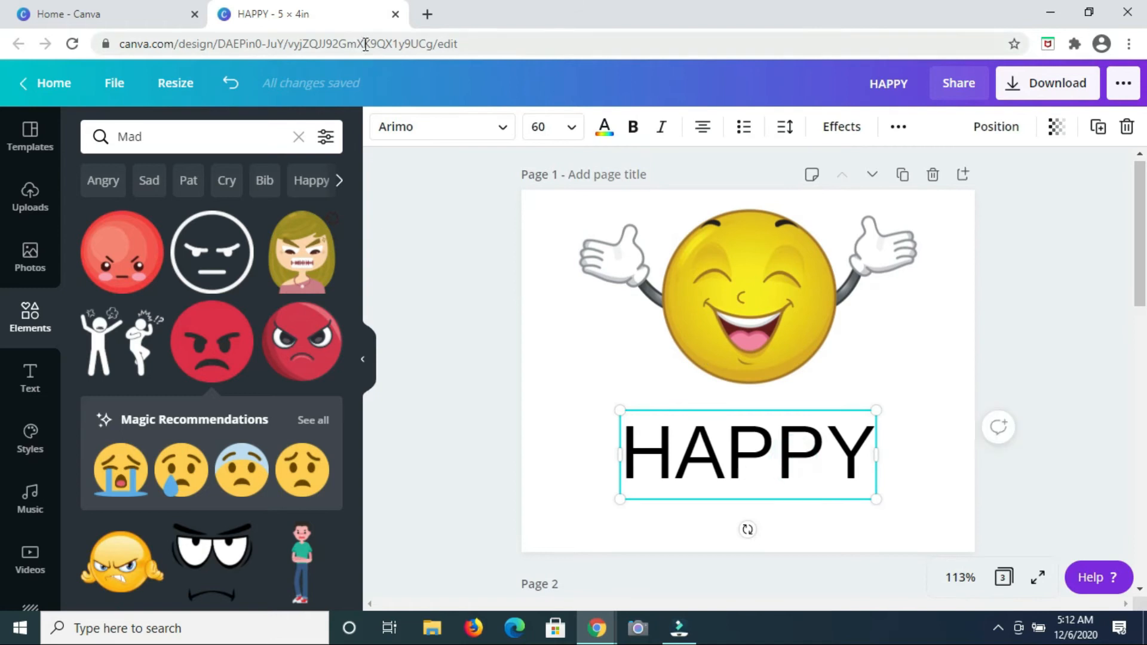
pyautogui.click(503, 137)
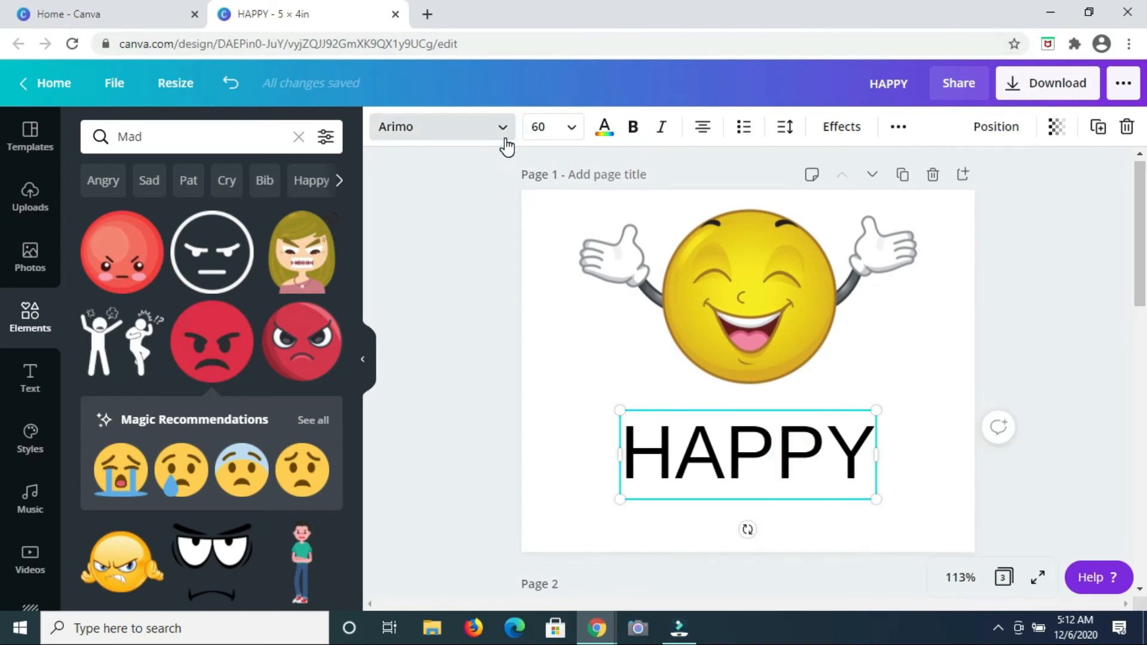
pyautogui.click(96, 246)
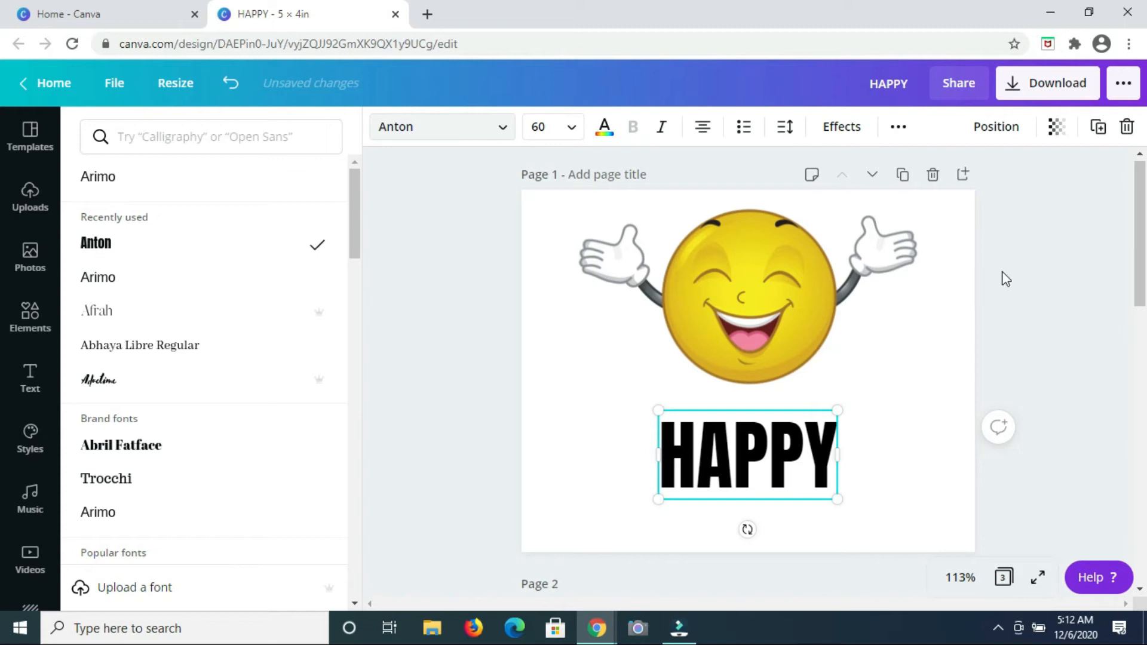
pyautogui.scroll(-8, 1002, 271)
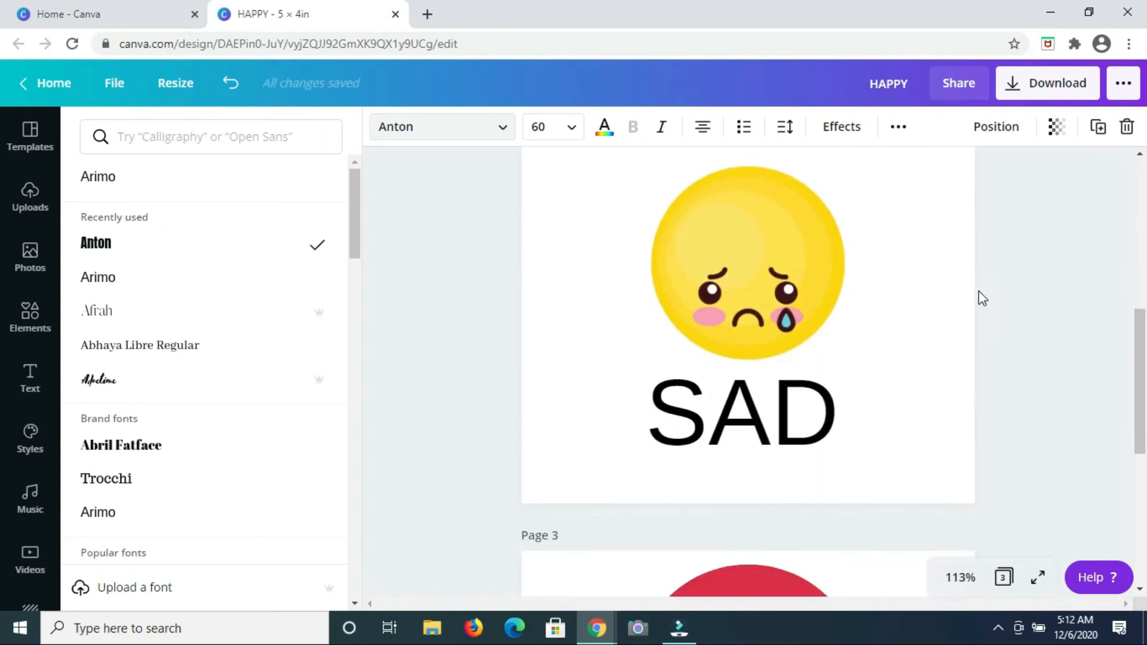
pyautogui.click(102, 245)
pyautogui.scroll(-5, 942, 337)
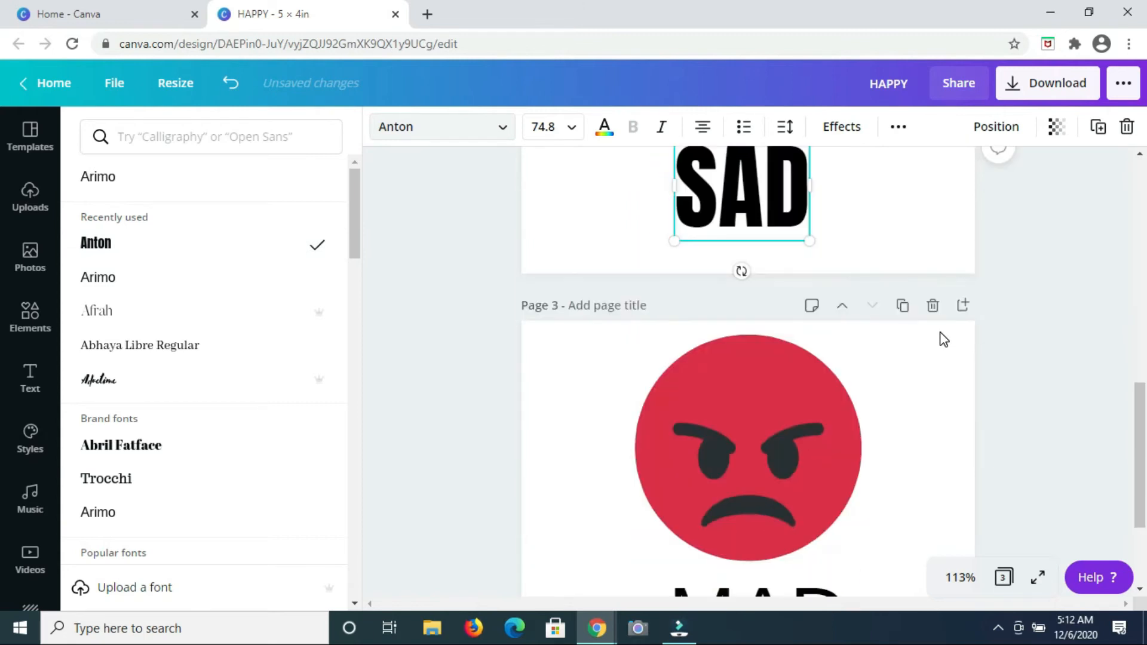
pyautogui.click(801, 517)
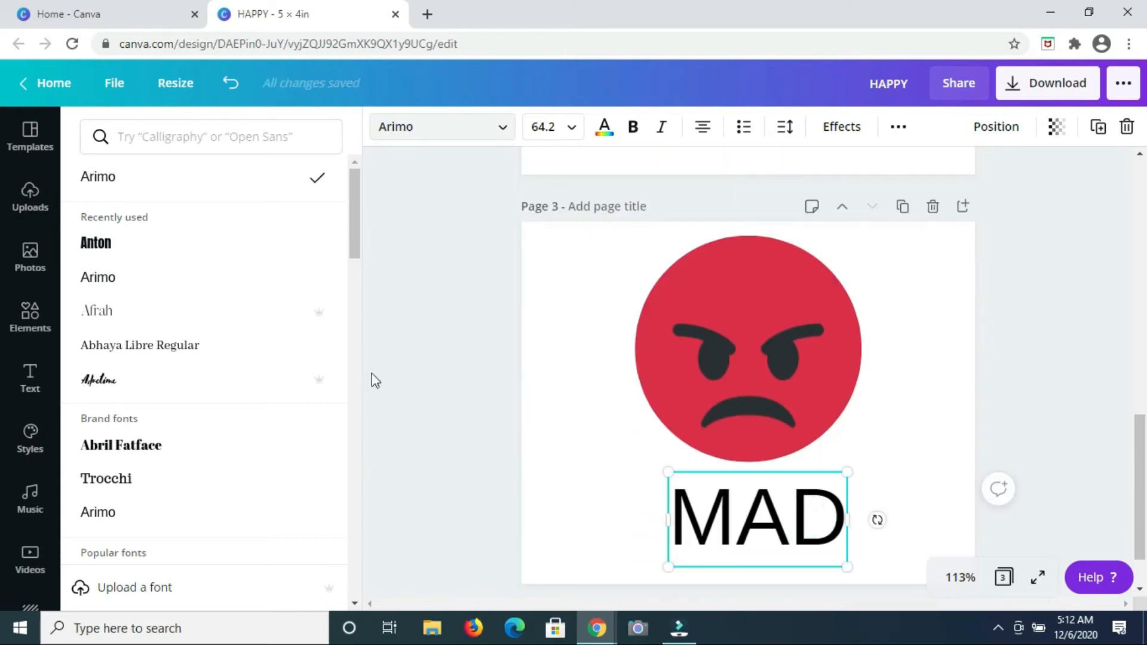
pyautogui.click(106, 248)
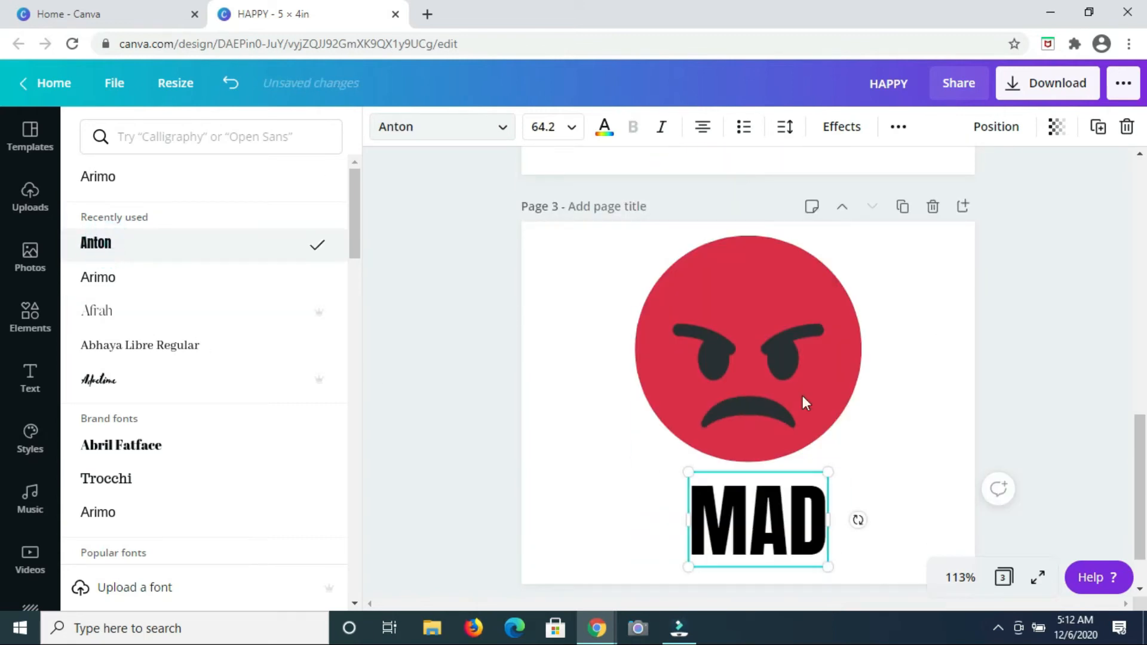
# - Enlarge the "MAD" text to about font size 73.3 and centre it just below the angry face
pyautogui.moveTo(826, 470); pyautogui.dragTo(842, 454)
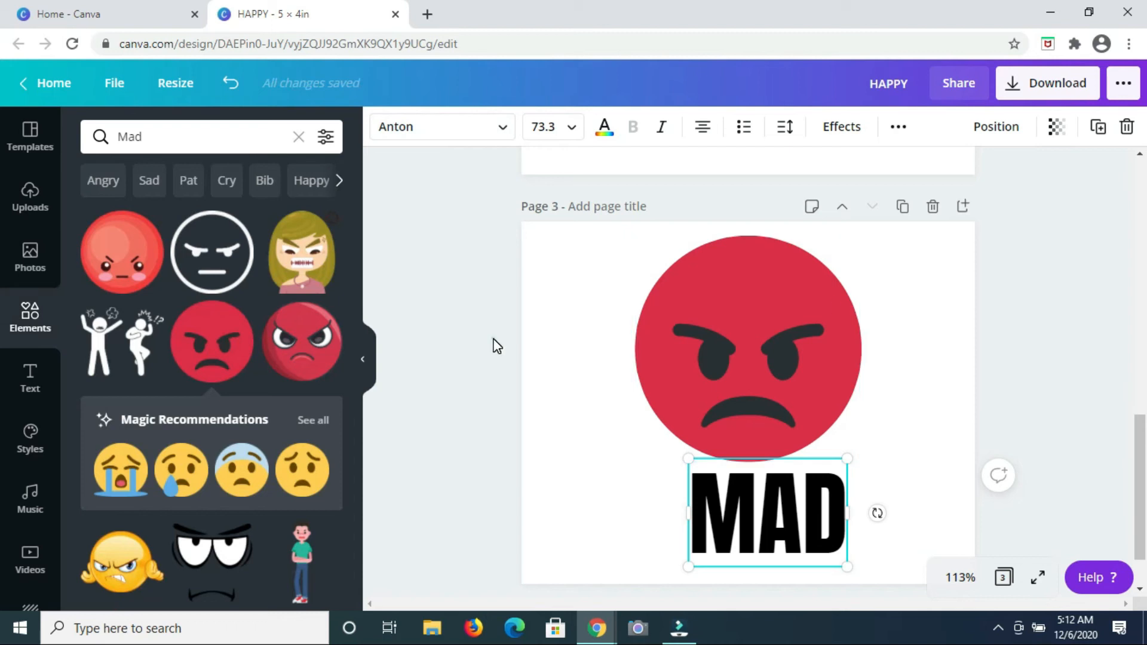
pyautogui.click(496, 346)
pyautogui.moveTo(809, 515); pyautogui.dragTo(791, 516)
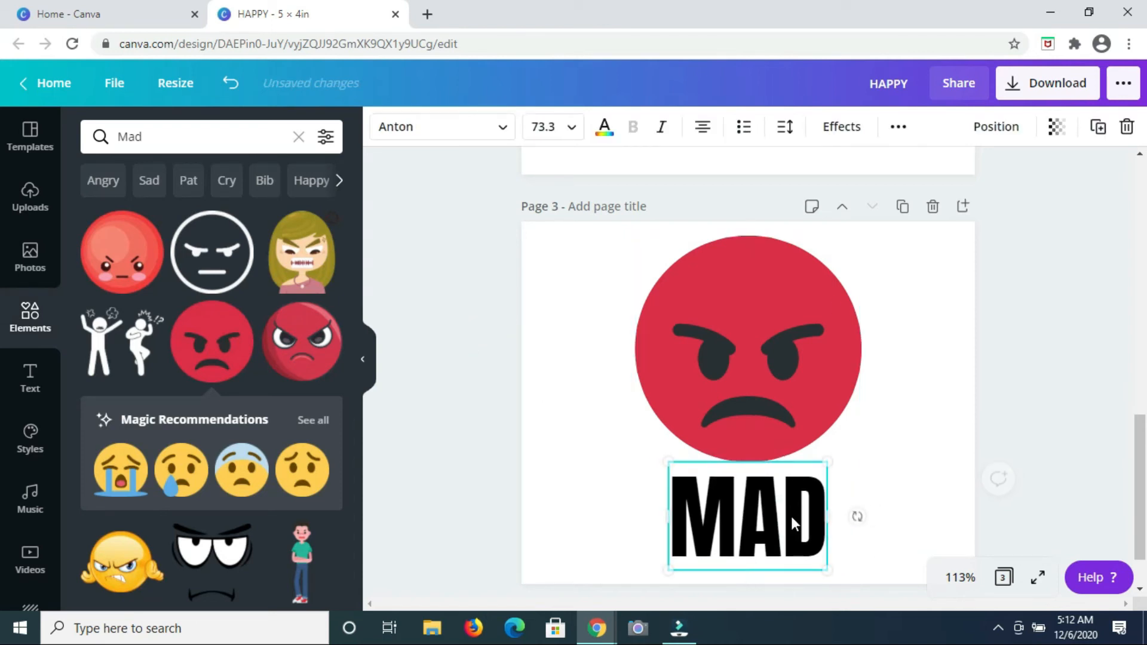
pyautogui.click(1001, 389)
# - Add a fourth page and place the blue worried face from the suggested "Scared" search, enlarged and centred in the page's upper part
pyautogui.scroll(-1, 896, 472)
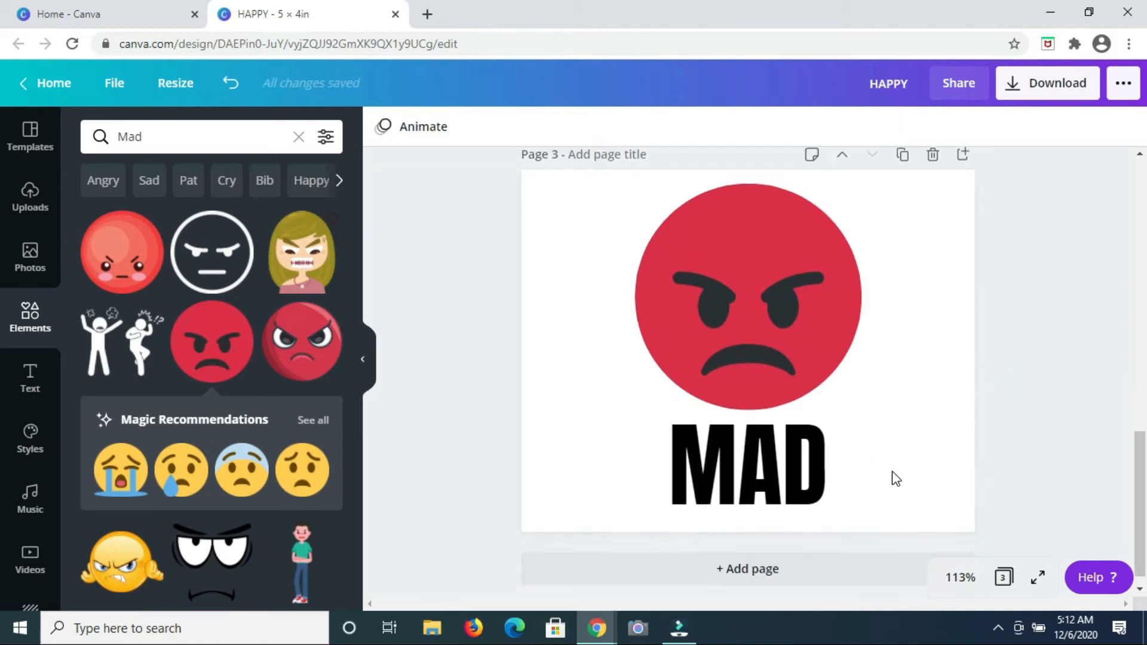
pyautogui.click(741, 554)
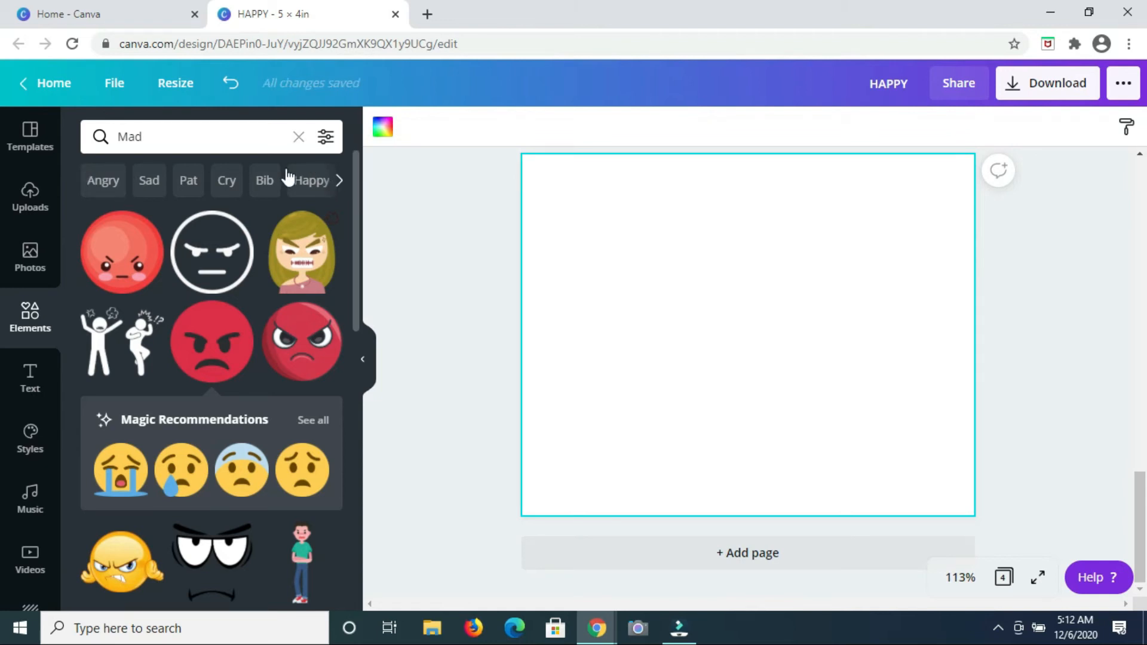
pyautogui.click(340, 180)
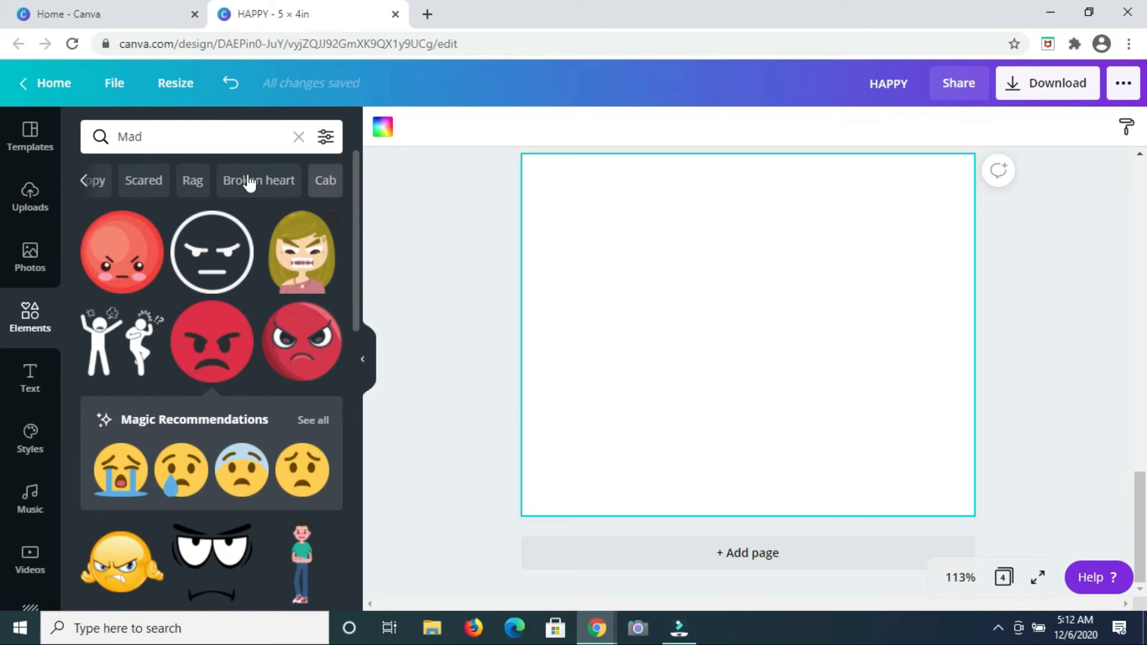
pyautogui.click(150, 180)
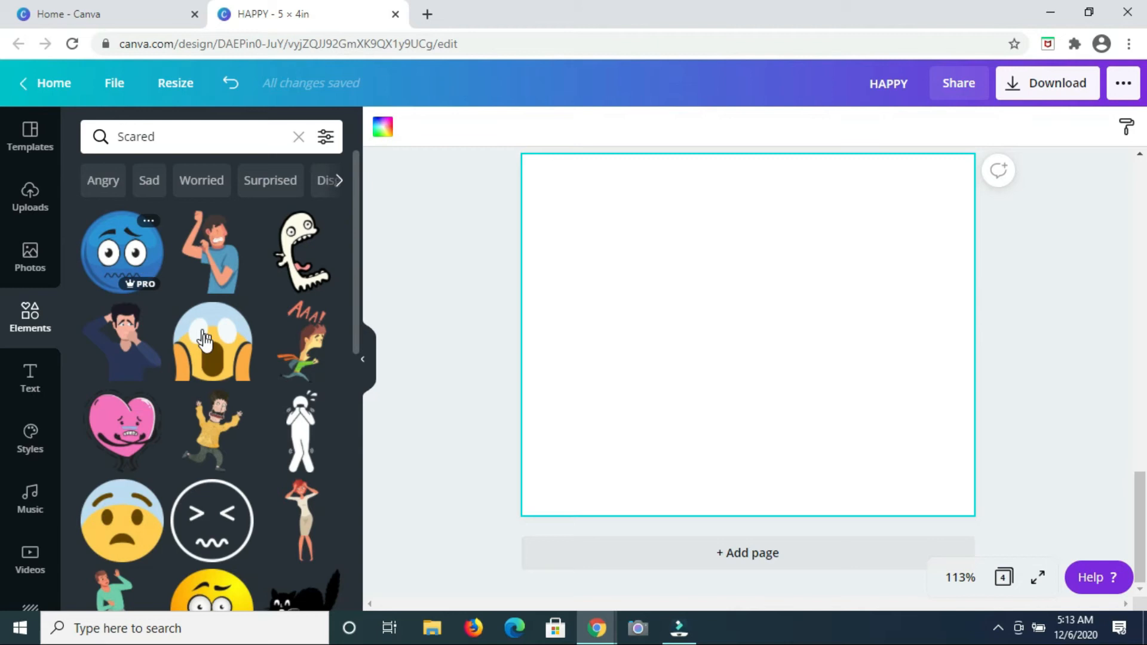
pyautogui.click(111, 258)
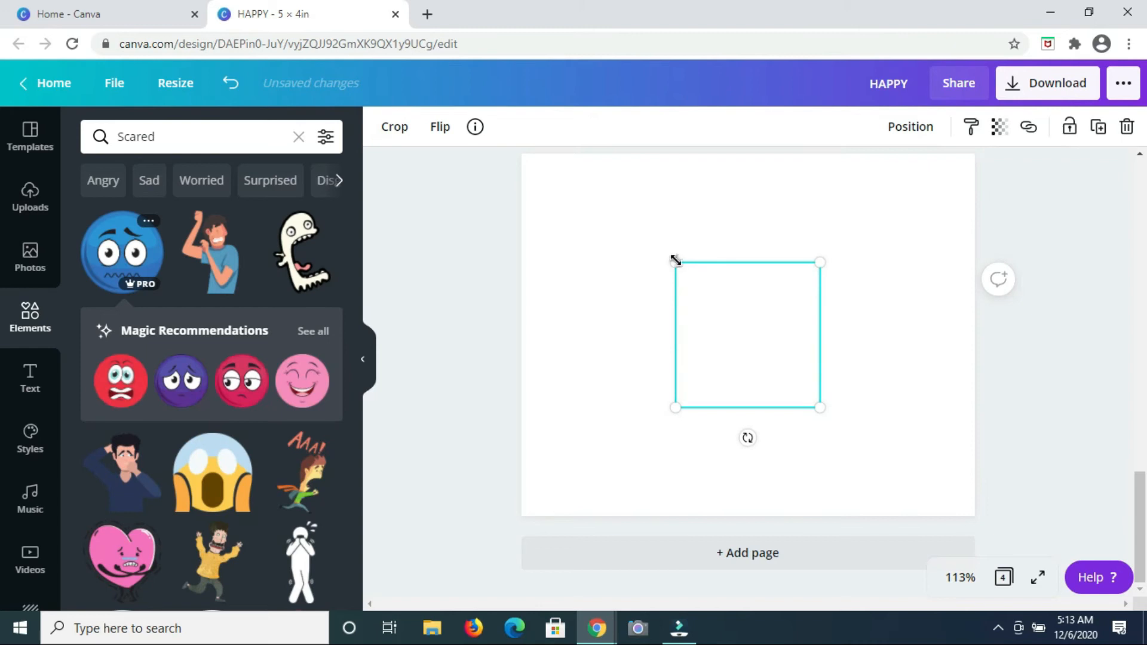
pyautogui.moveTo(675, 263); pyautogui.dragTo(597, 215)
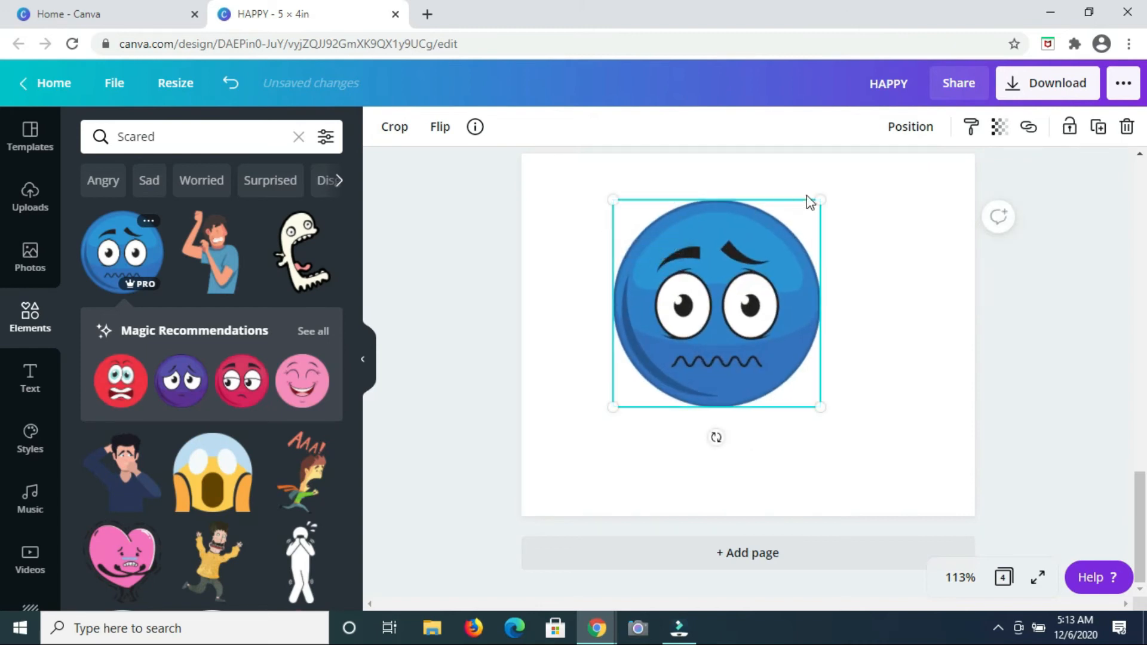
pyautogui.moveTo(823, 197); pyautogui.dragTo(838, 183)
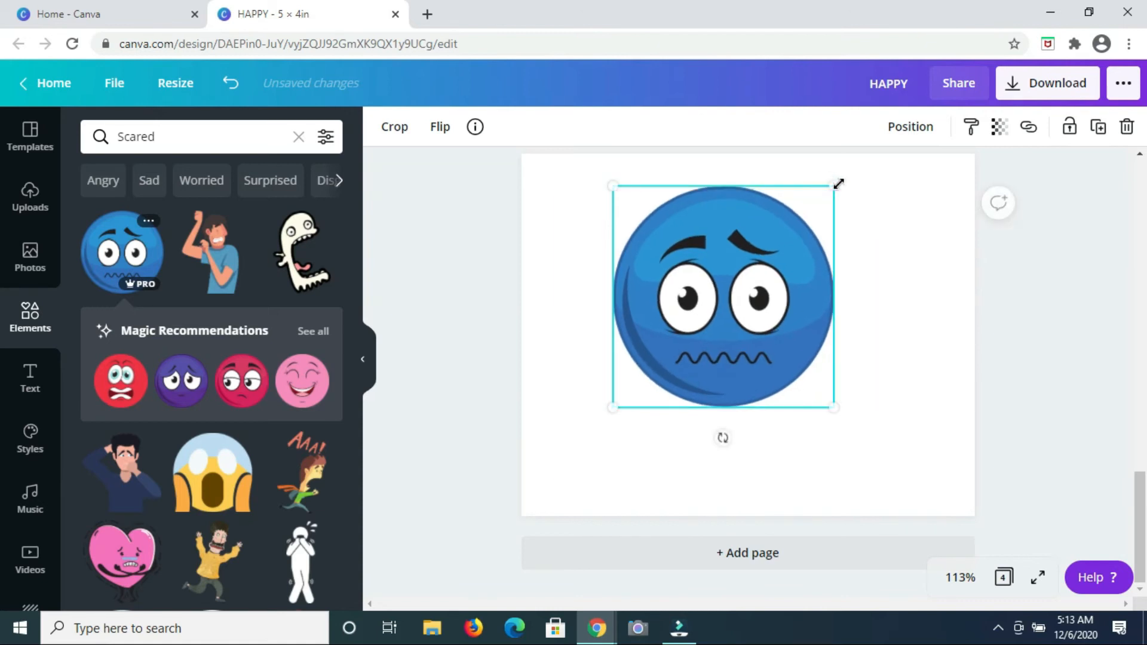
pyautogui.moveTo(725, 307); pyautogui.dragTo(743, 288)
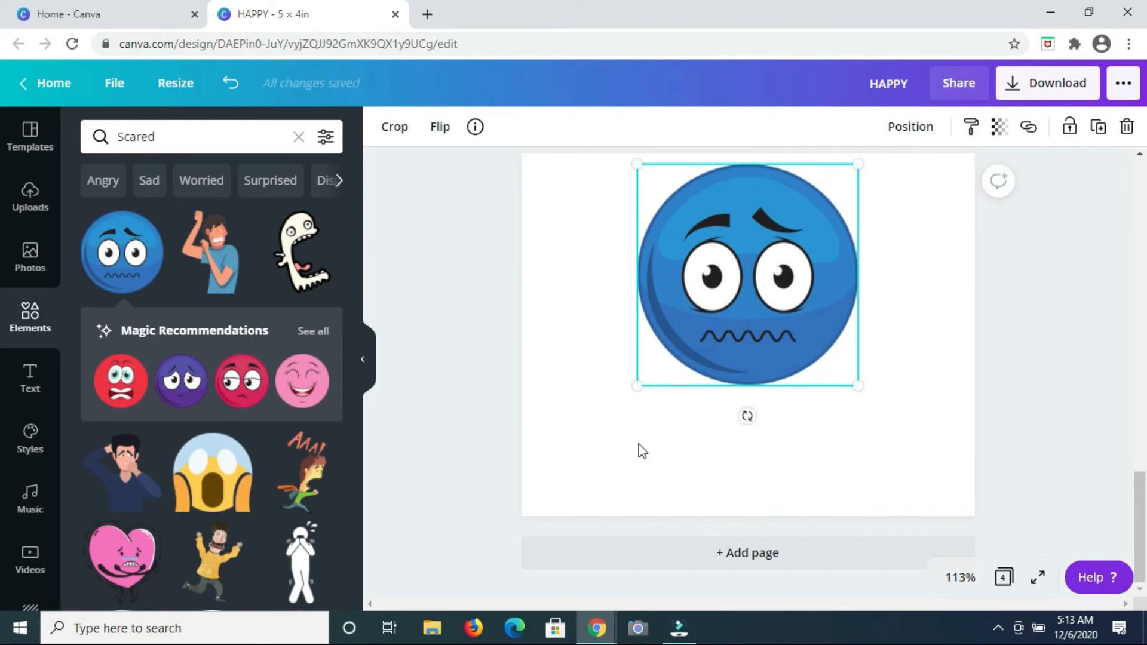
# - Add the text "SCARED" in capitals below the blue face on page 4, enlarged to about font size 74.9 and centred
pyautogui.click(610, 495)
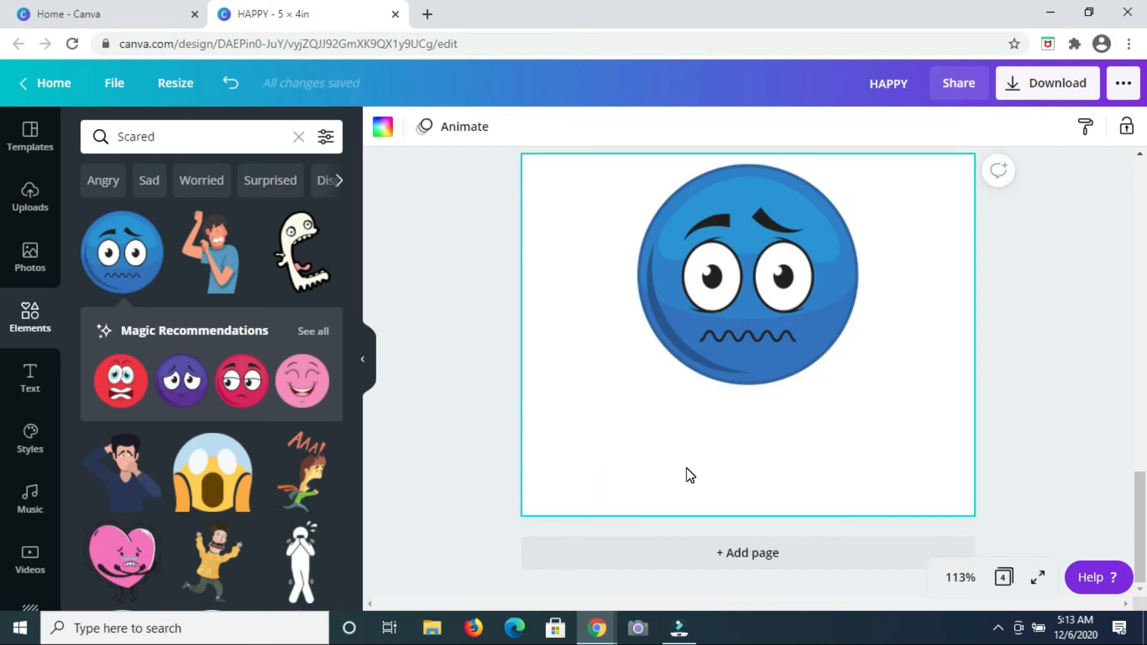
pyautogui.press('t')
pyautogui.moveTo(758, 374); pyautogui.dragTo(763, 471)
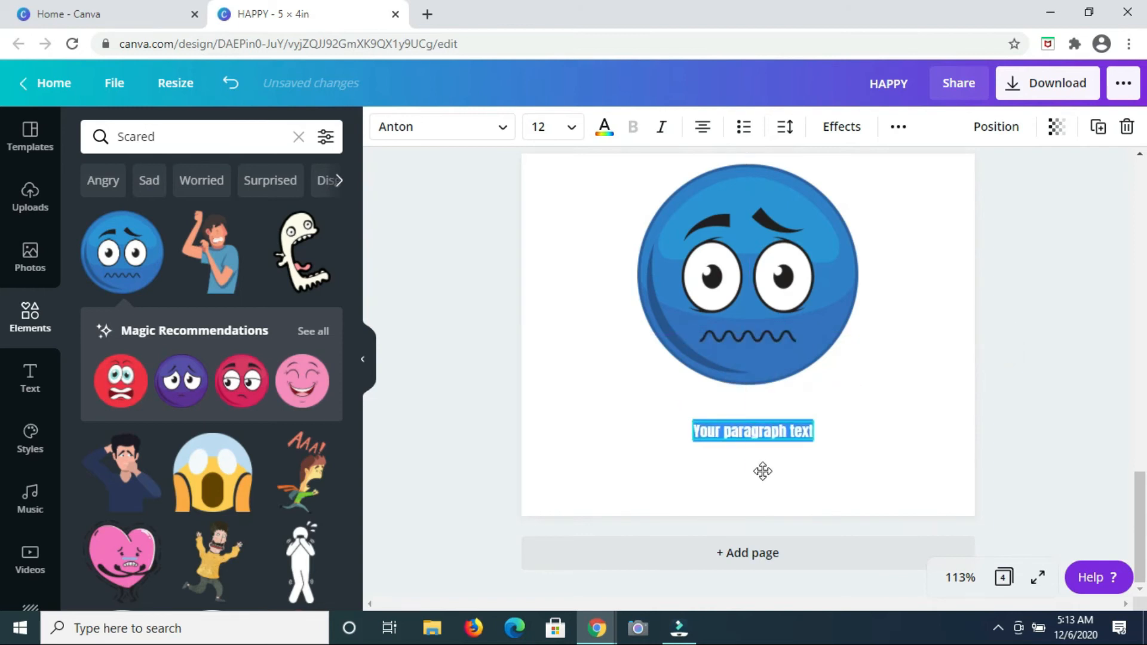
pyautogui.moveTo(815, 423); pyautogui.dragTo(920, 362)
pyautogui.write('SCARED')
pyautogui.moveTo(842, 402); pyautogui.dragTo(912, 351)
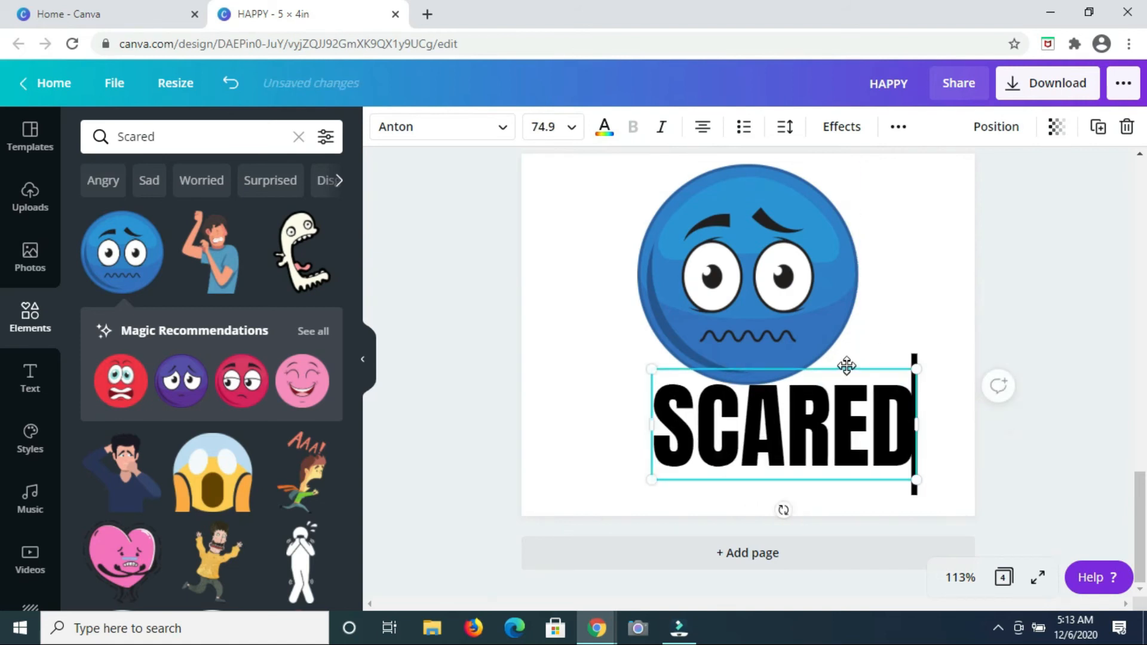
pyautogui.moveTo(846, 364); pyautogui.dragTo(820, 381)
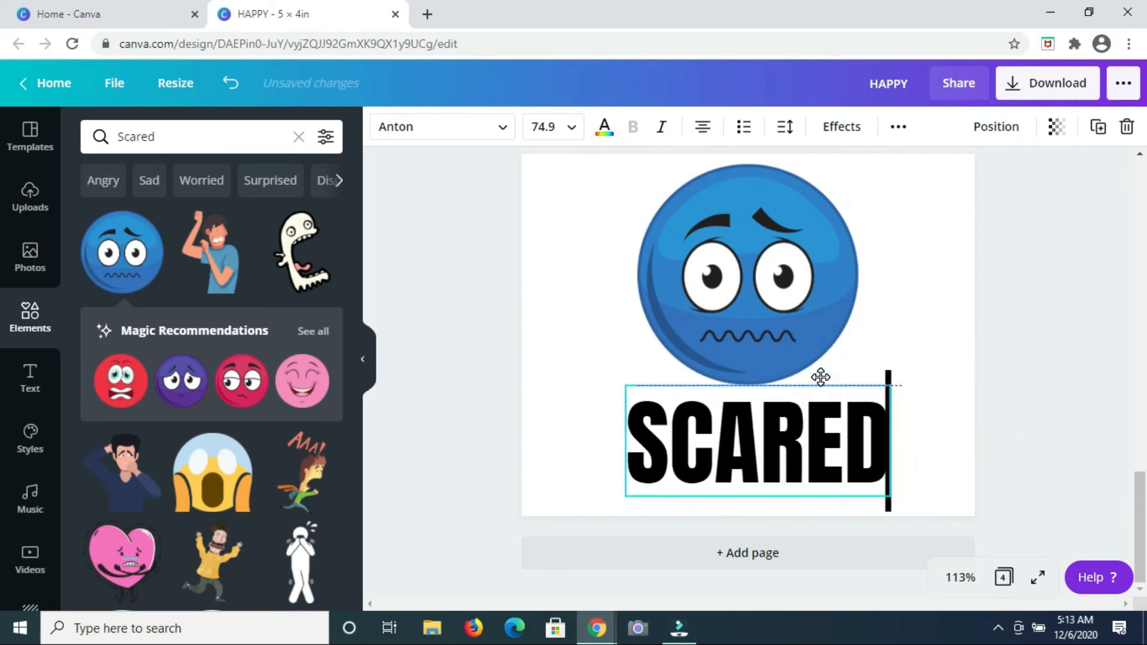
pyautogui.click(925, 225)
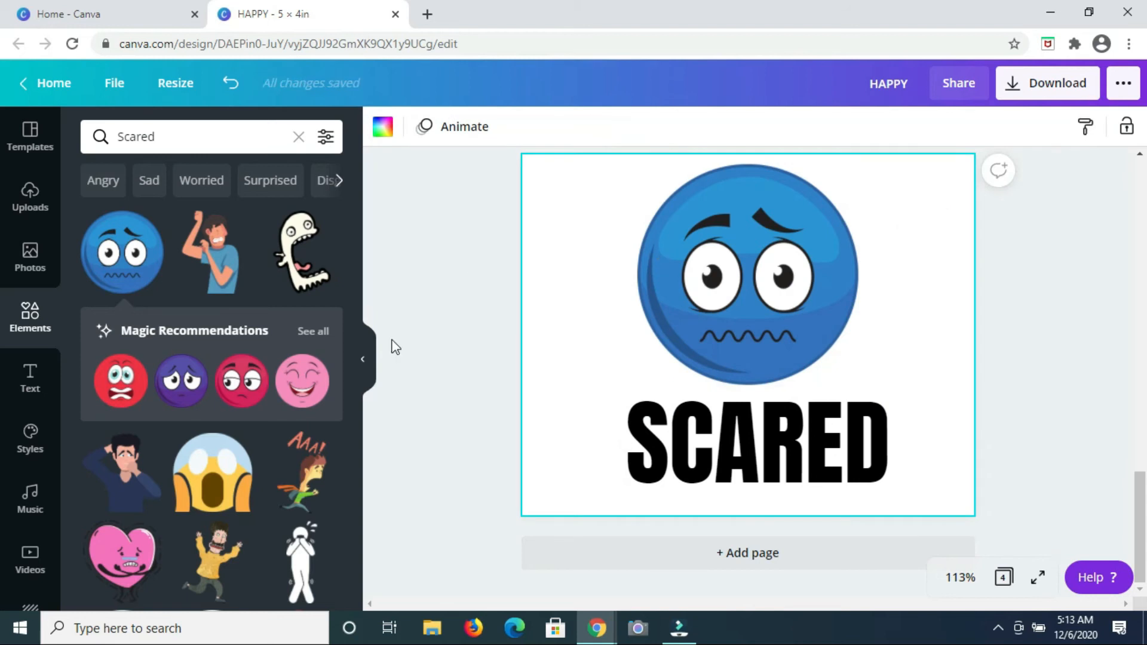
# - Add a fifth page and search the elements for "HUNGRY"
pyautogui.click(759, 553)
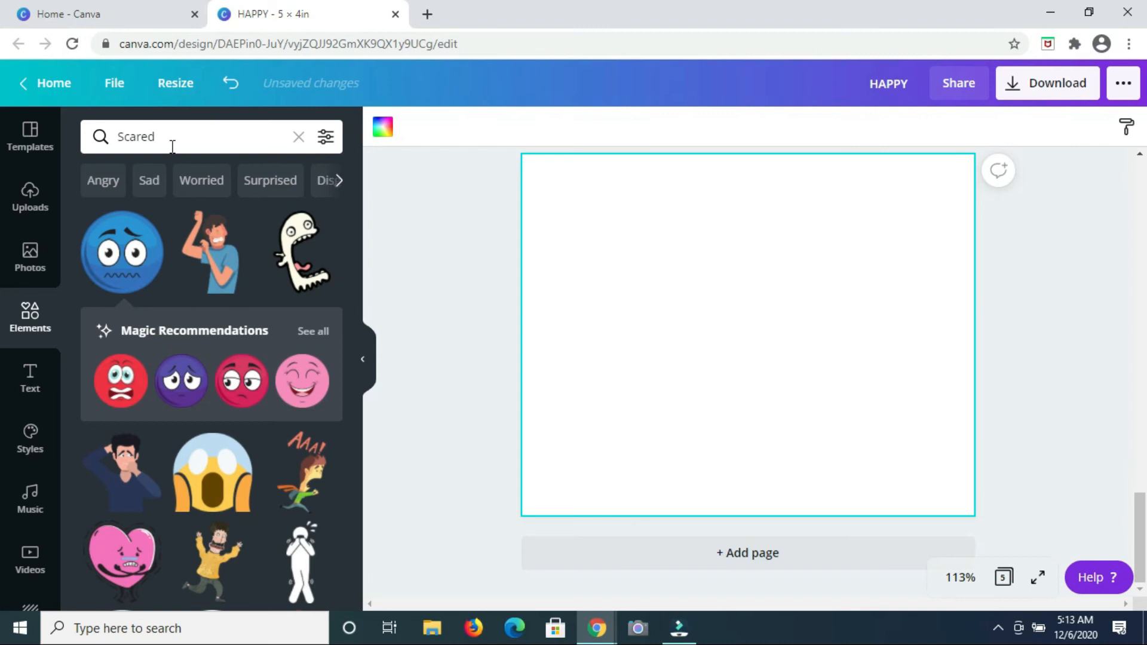
pyautogui.moveTo(170, 138); pyautogui.dragTo(97, 143)
pyautogui.write('HUNGRY')
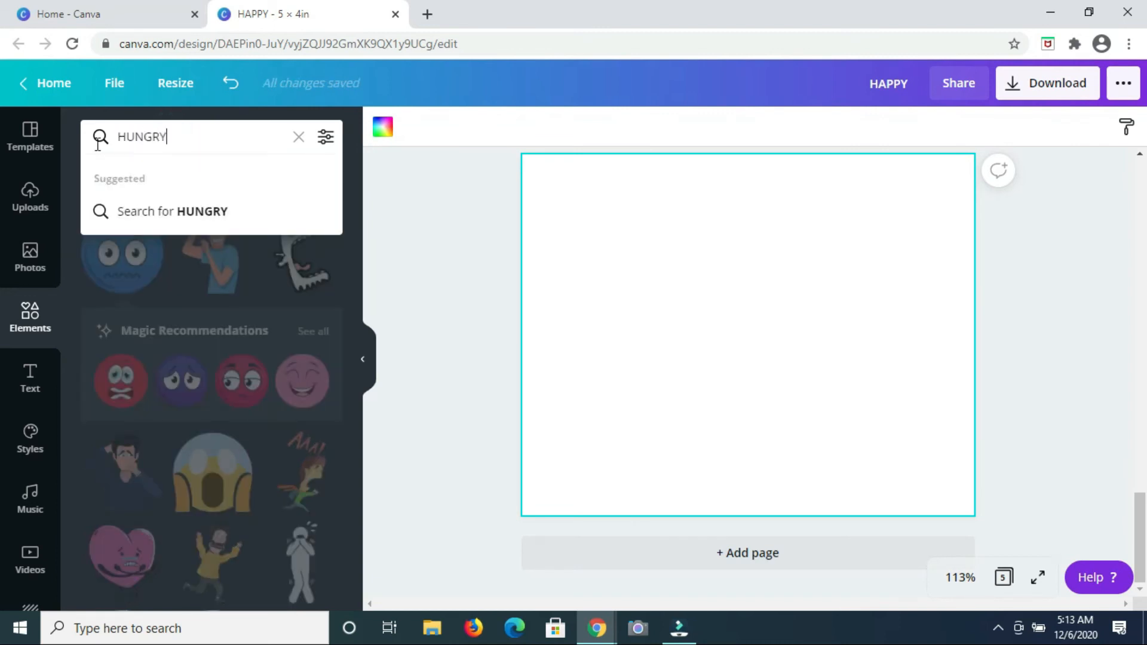
pyautogui.press('Return')
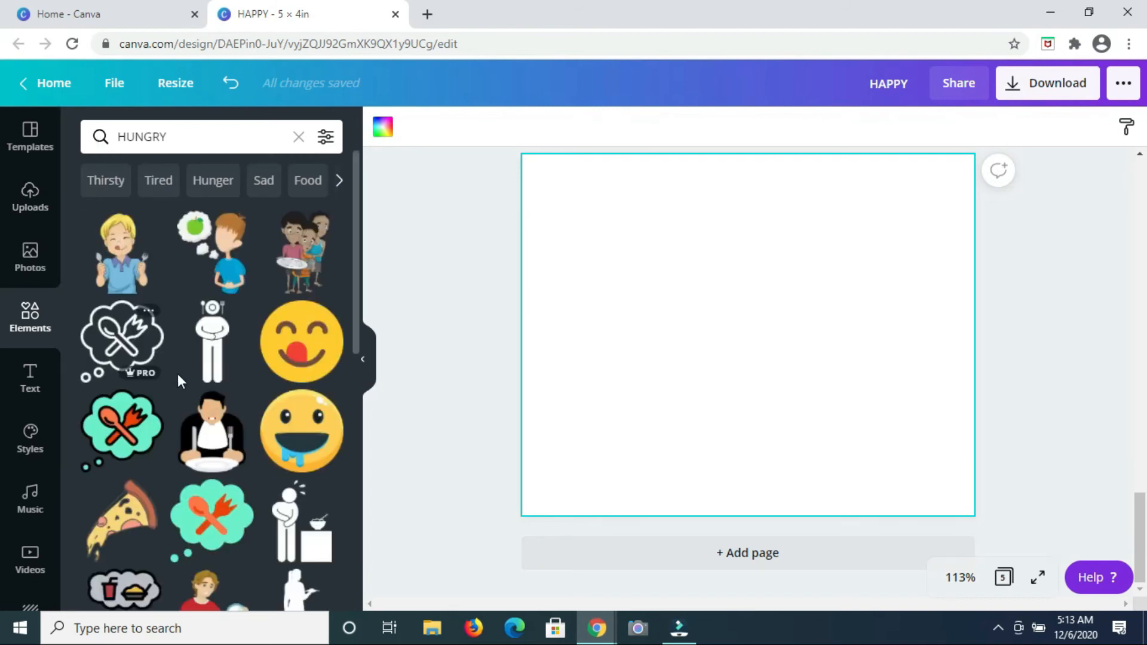
# - Try the yellow and red "HUNGRY!" lettering sticker enlarged in the middle of page 5, and delete it
pyautogui.scroll(-2, 244, 341)
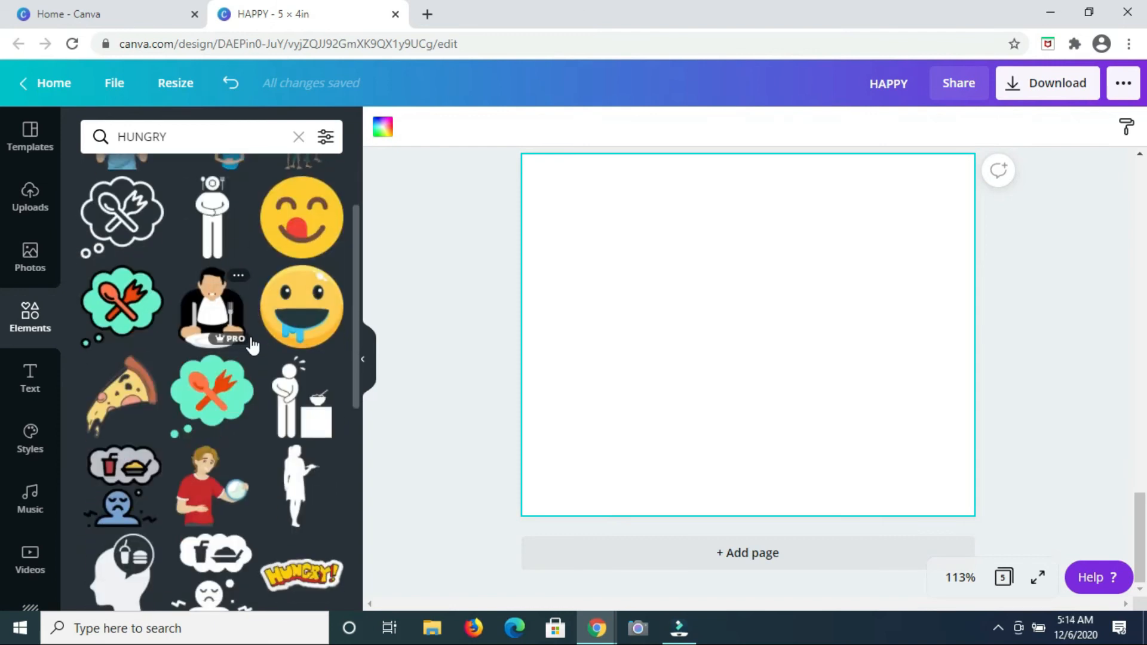
pyautogui.scroll(-4, 251, 346)
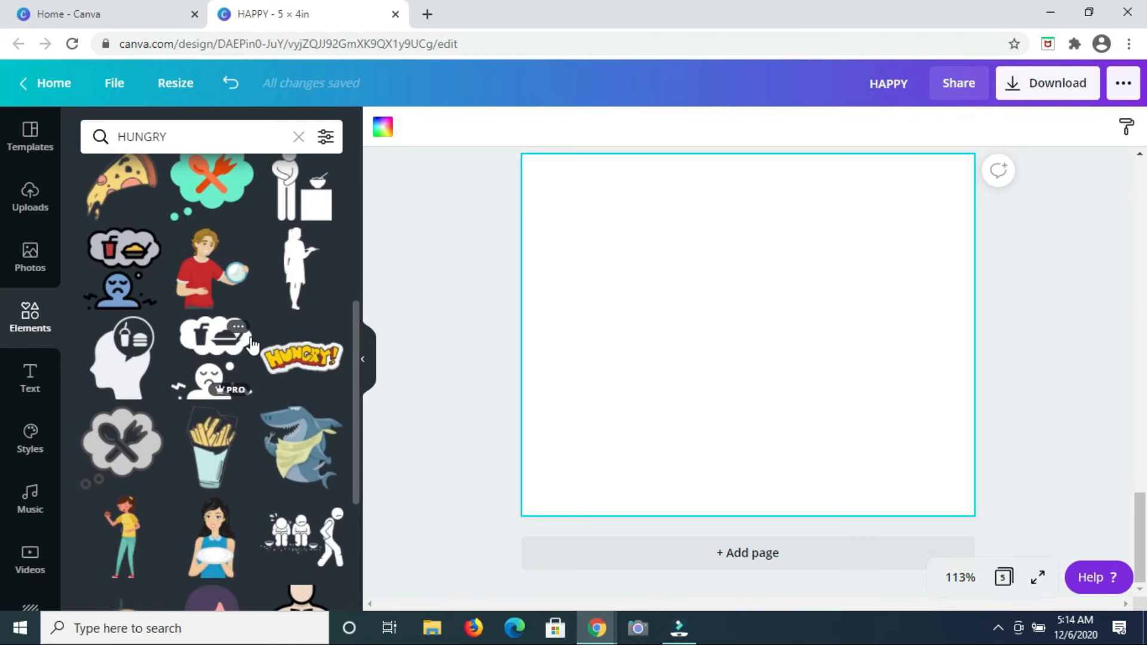
pyautogui.scroll(-1, 252, 345)
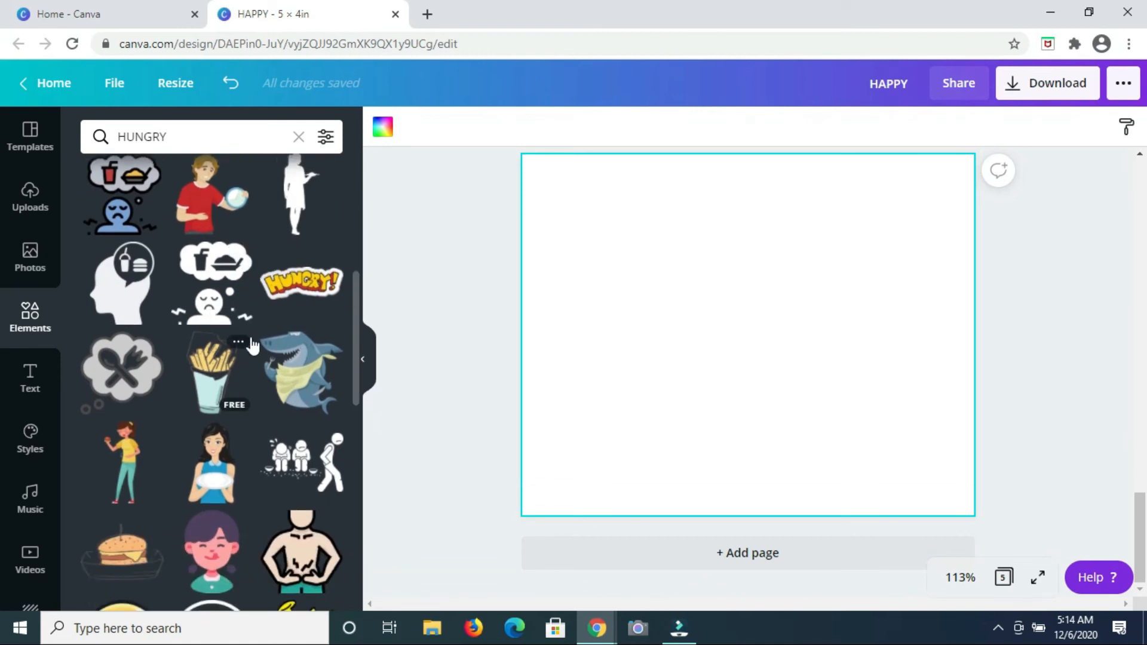
pyautogui.click(294, 286)
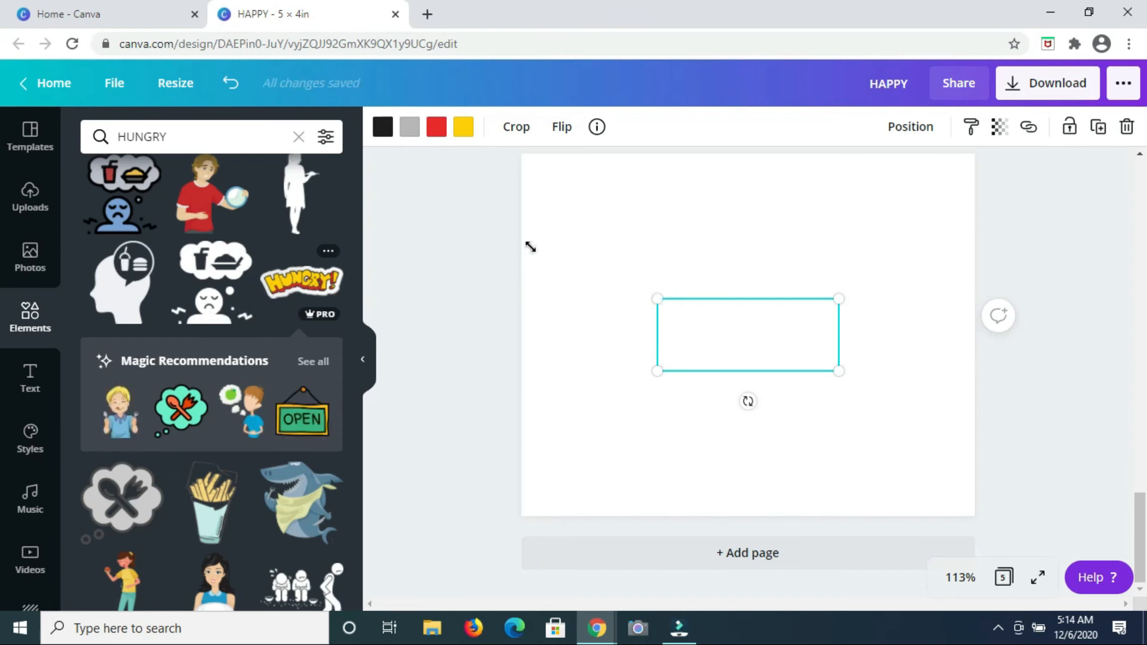
pyautogui.moveTo(497, 232); pyautogui.dragTo(567, 234)
pyautogui.moveTo(839, 261); pyautogui.dragTo(937, 218)
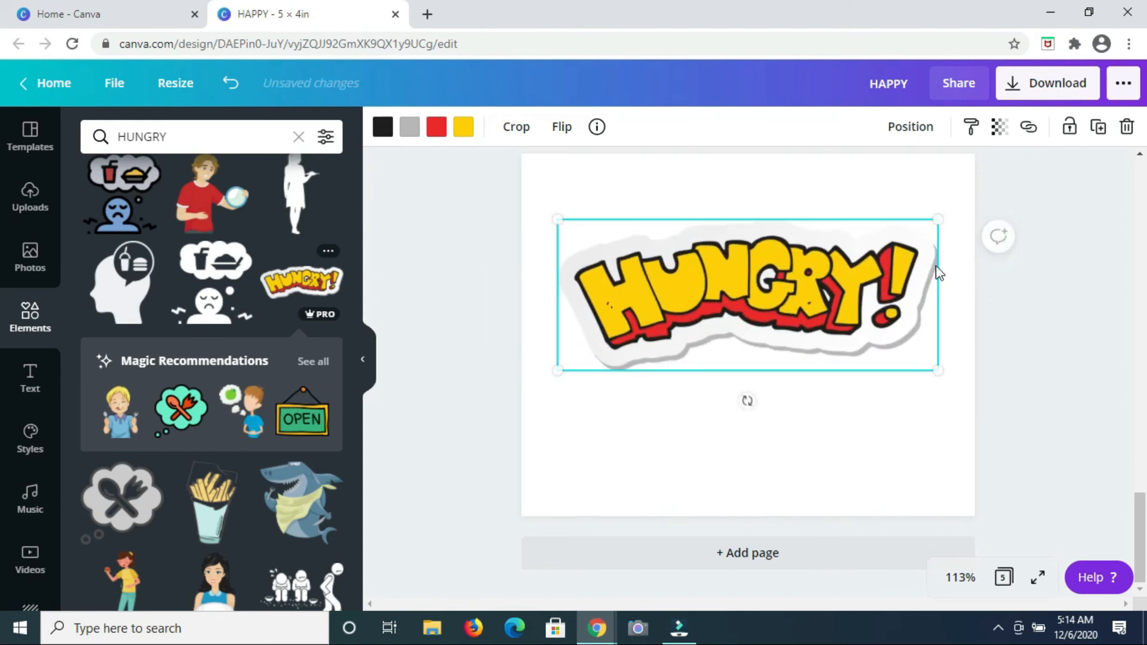
pyautogui.click(891, 456)
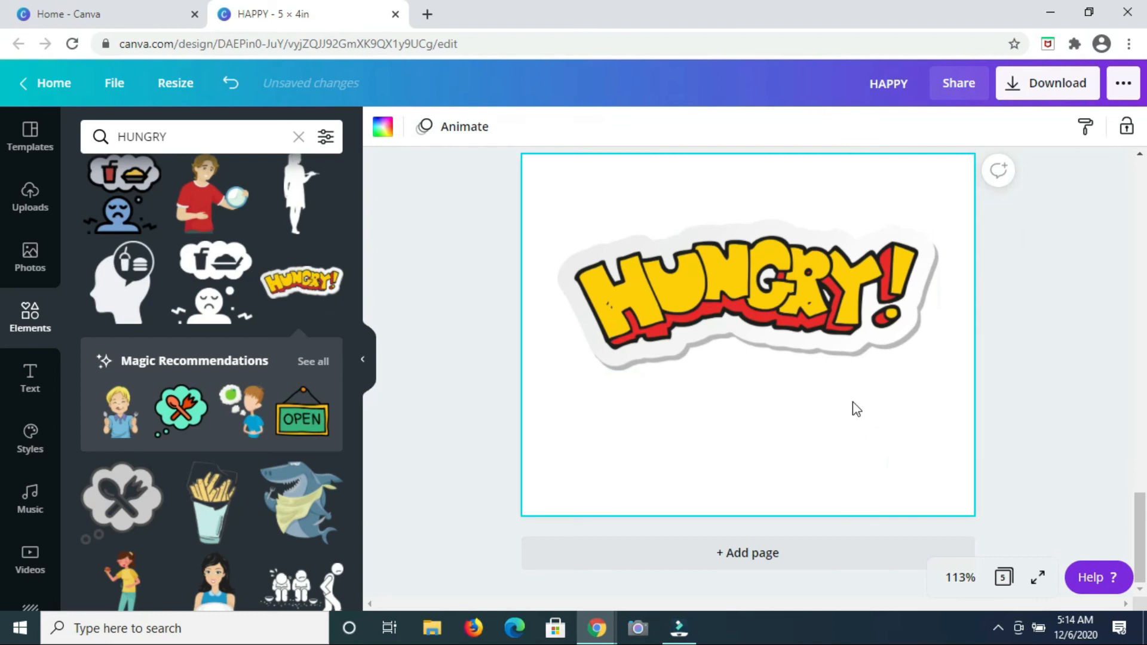
pyautogui.moveTo(809, 314); pyautogui.dragTo(806, 361)
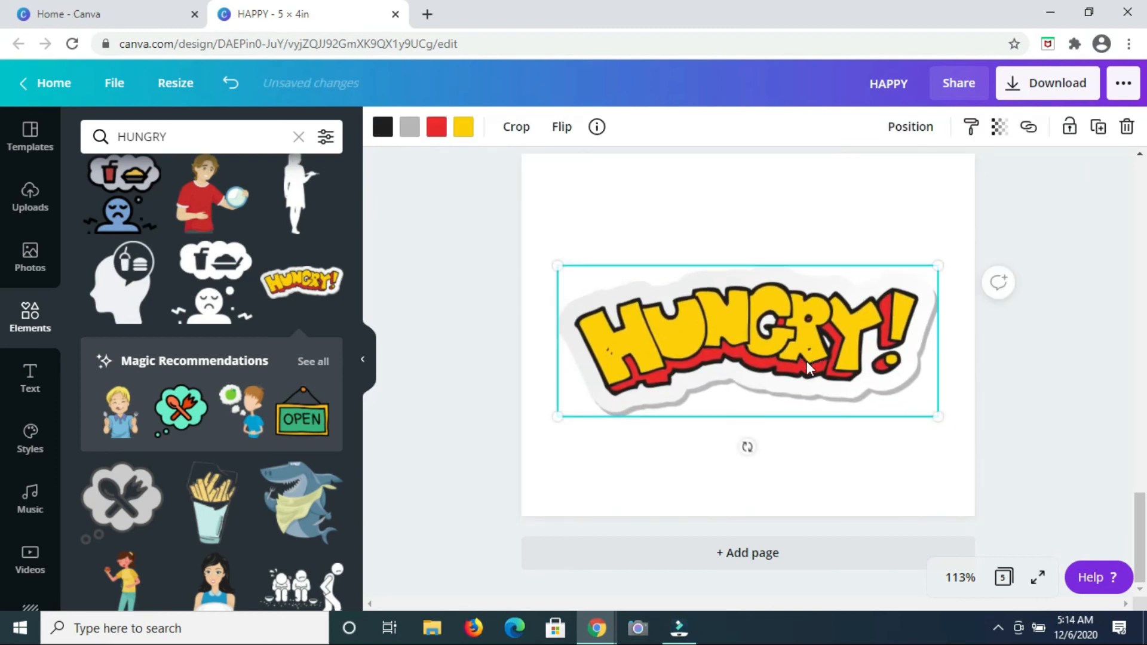
pyautogui.click(747, 504)
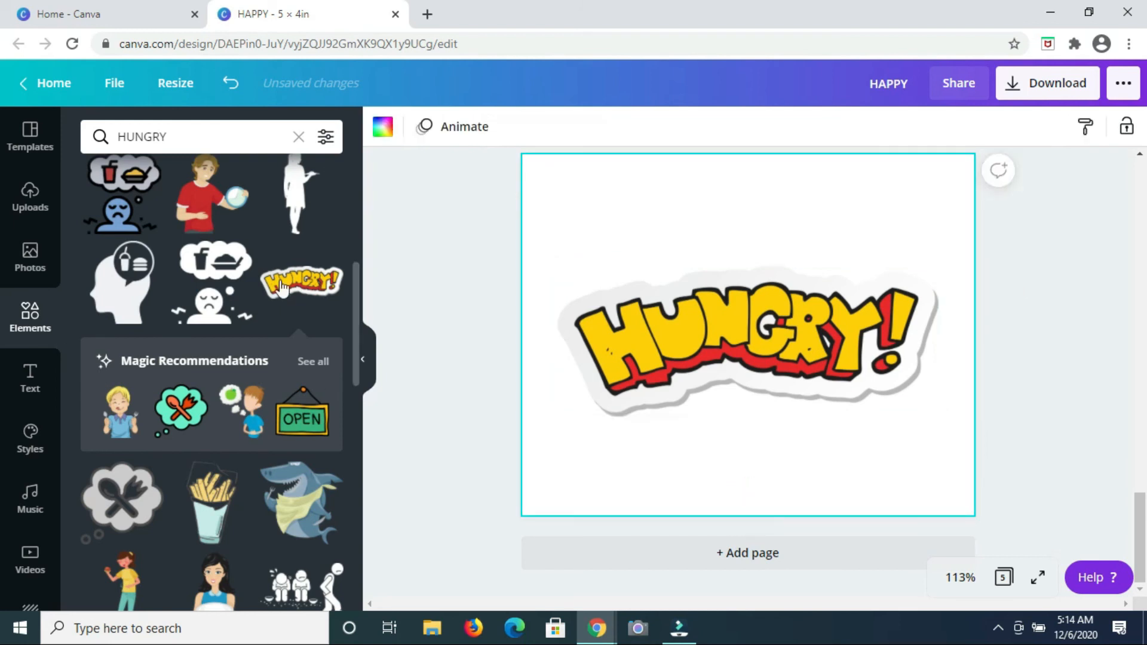
pyautogui.click(710, 356)
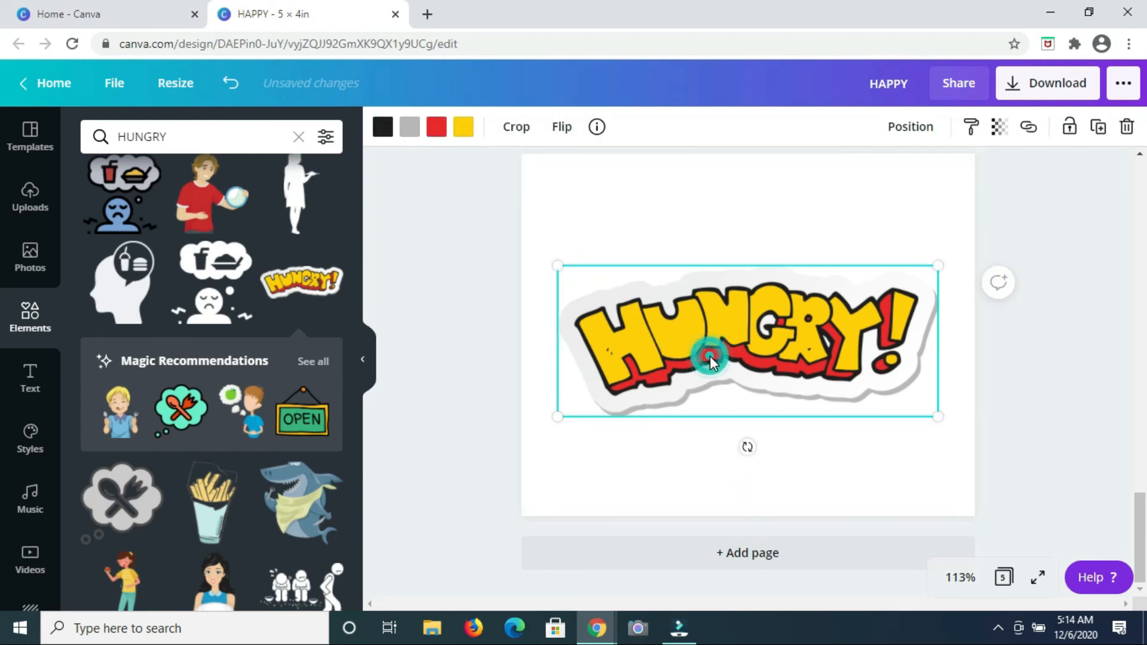
pyautogui.click(1126, 127)
pyautogui.scroll(7, 251, 306)
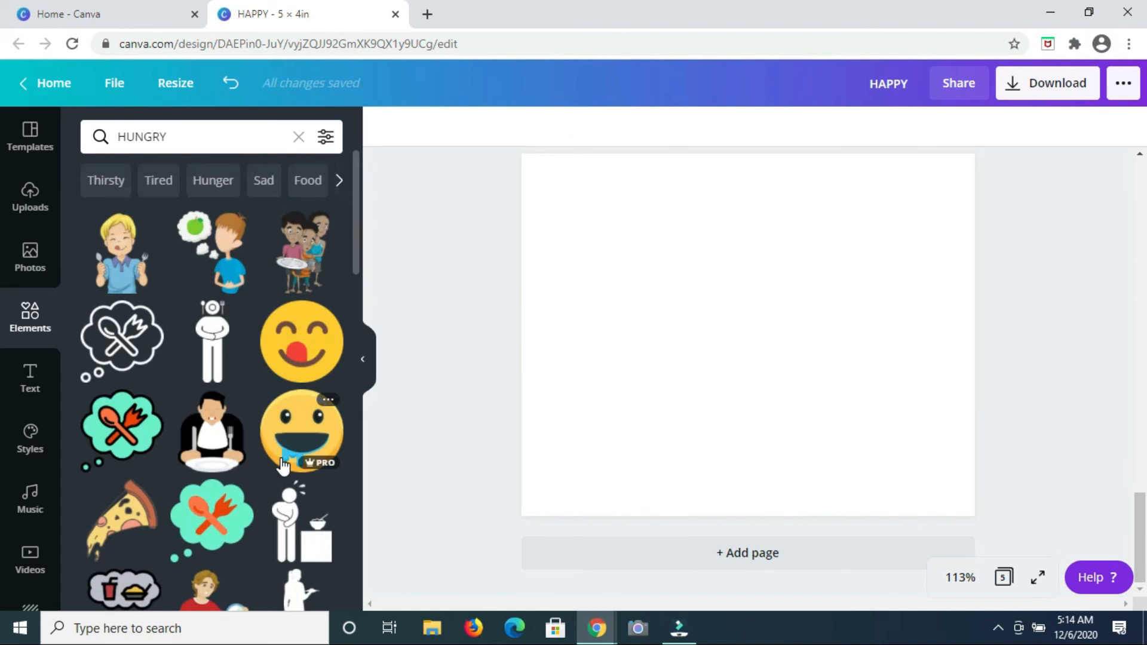
# - Place the blond boy holding a spoon and fork from the "HUNGRY" results on page 5, enlarged in the page's upper part
pyautogui.scroll(-1, 283, 466)
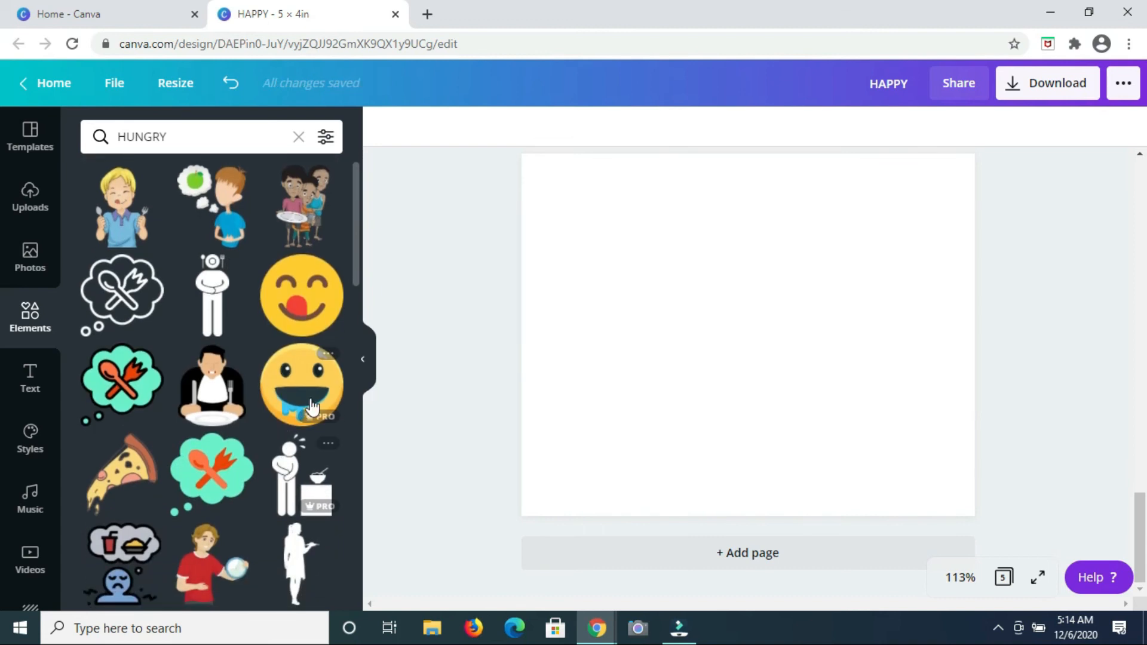
pyautogui.scroll(-1, 197, 392)
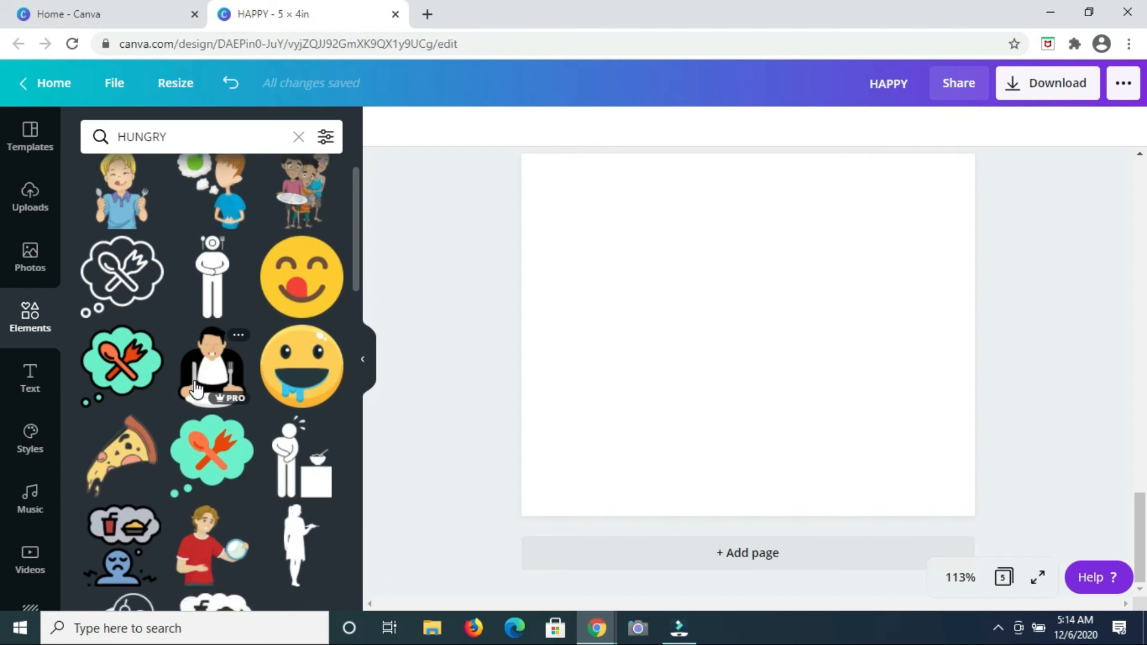
pyautogui.scroll(-2, 195, 388)
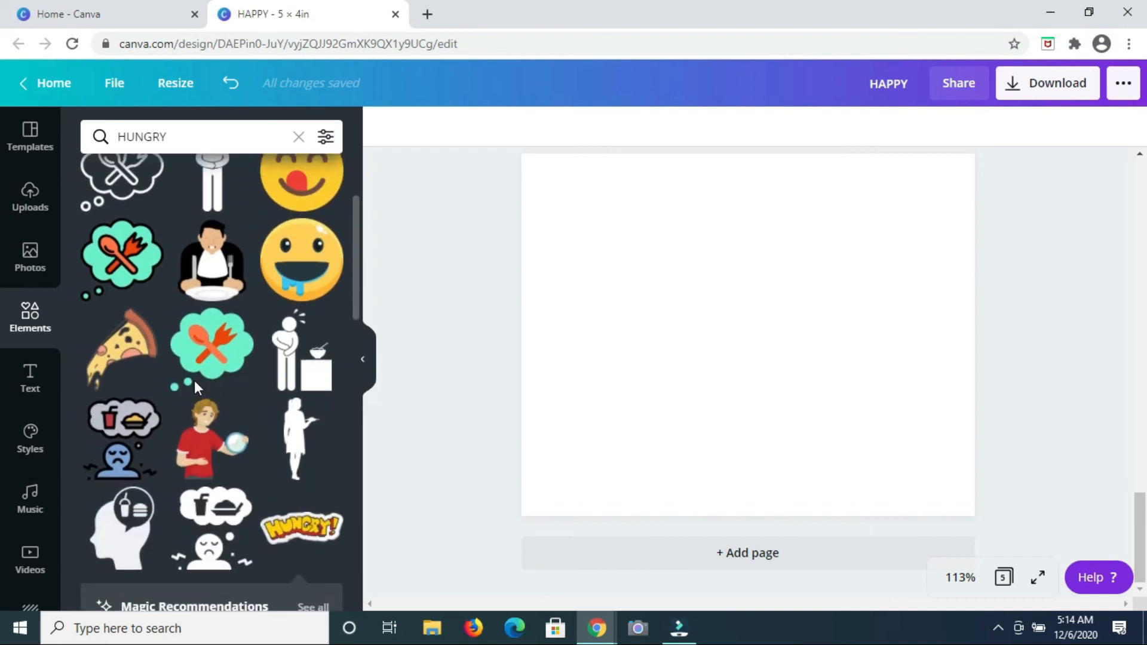
pyautogui.scroll(3, 194, 388)
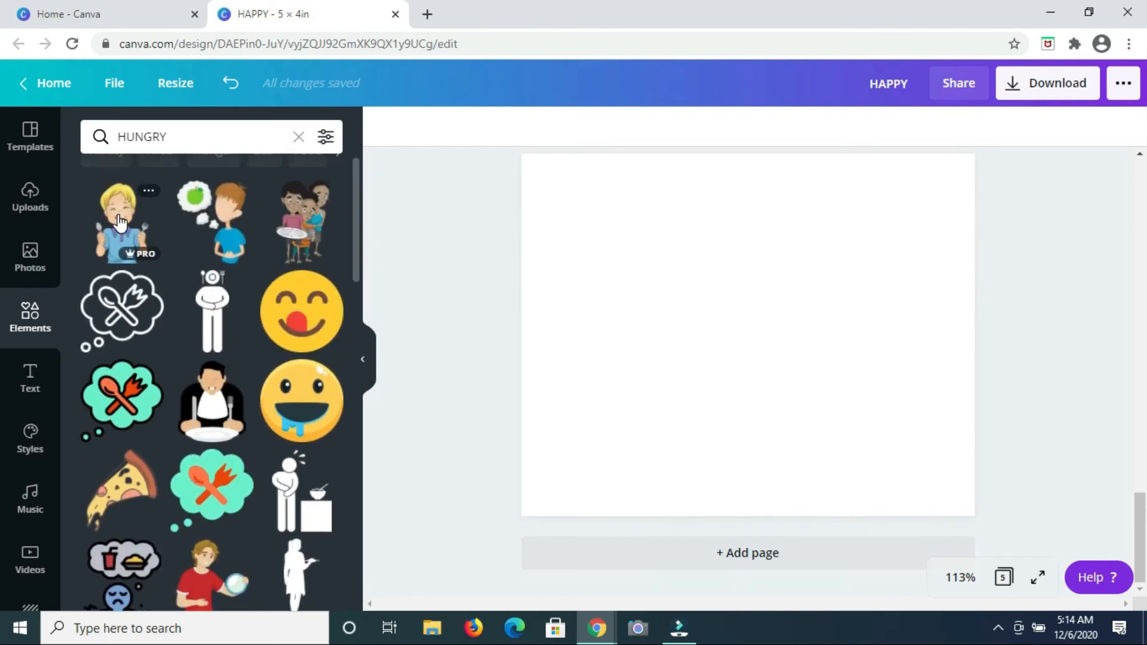
pyautogui.moveTo(127, 225); pyautogui.dragTo(730, 302)
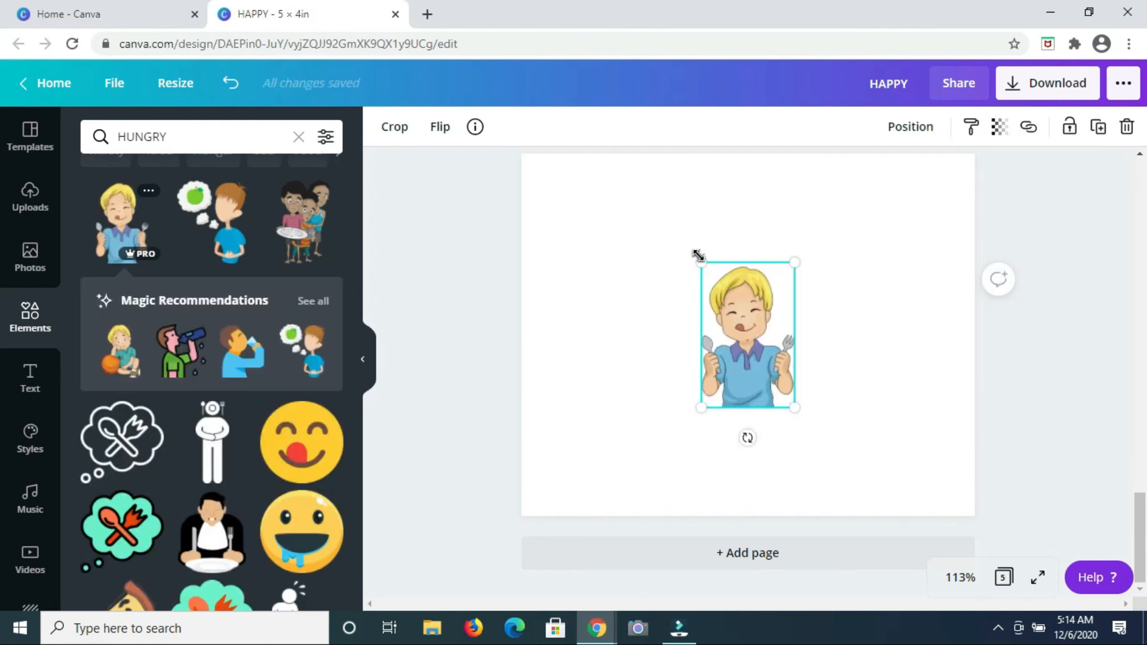
pyautogui.moveTo(700, 262); pyautogui.dragTo(623, 213)
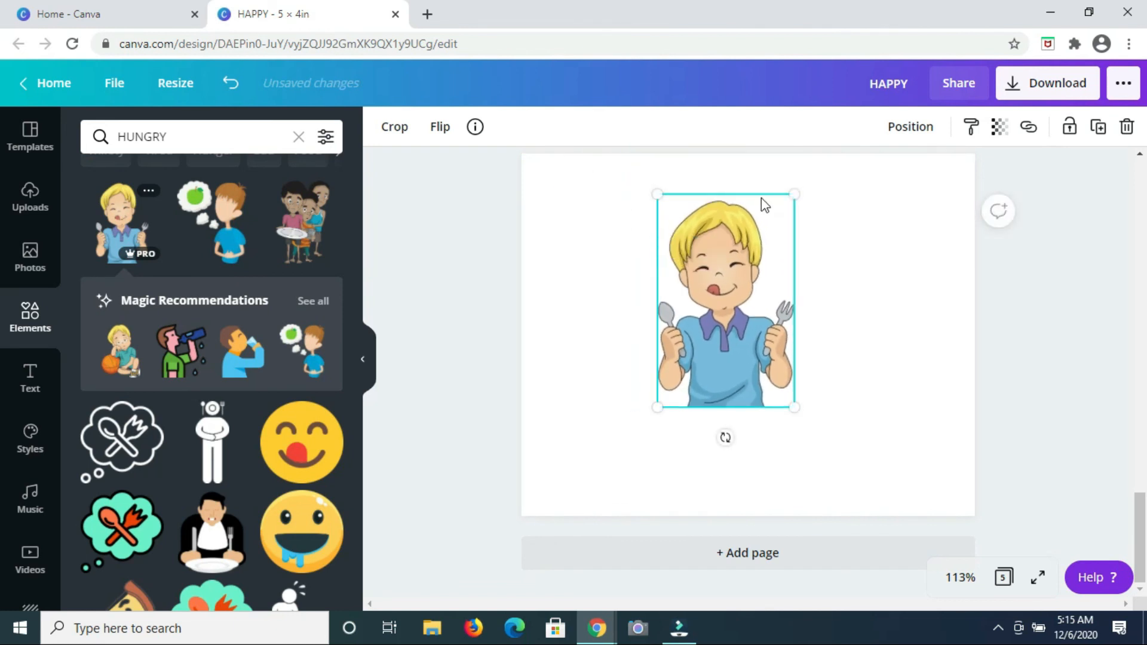
pyautogui.moveTo(796, 191); pyautogui.dragTo(824, 168)
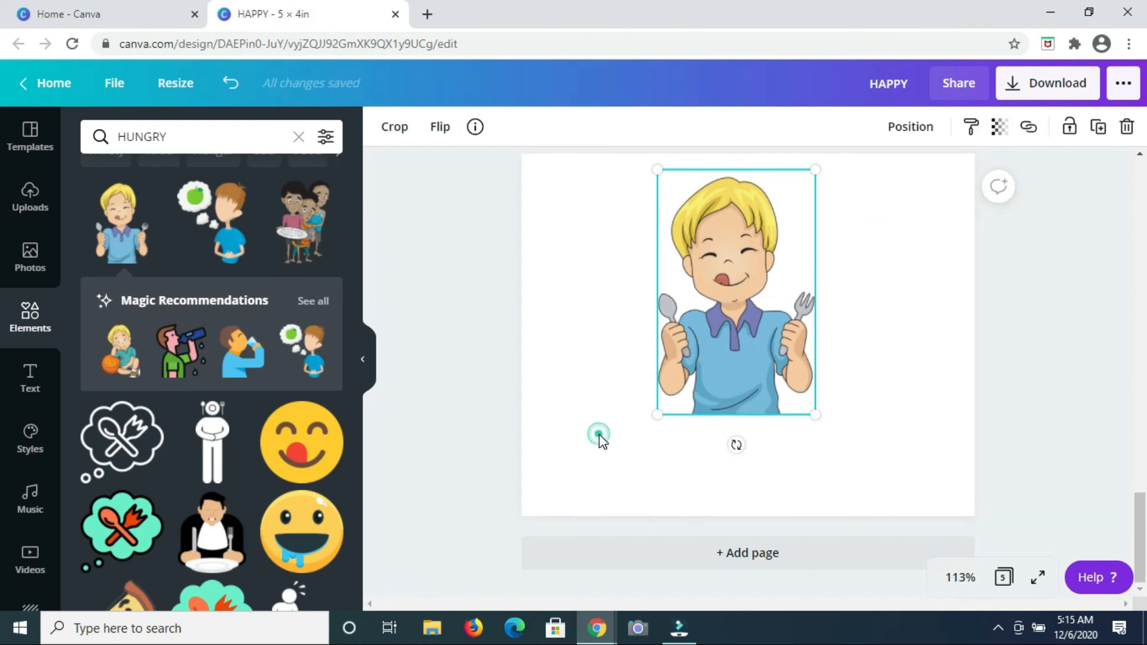
# - Add the text "HUNGRY" in capitals below the boy on page 5, enlarged to font size 50 and centred
pyautogui.click(618, 460)
pyautogui.press('t')
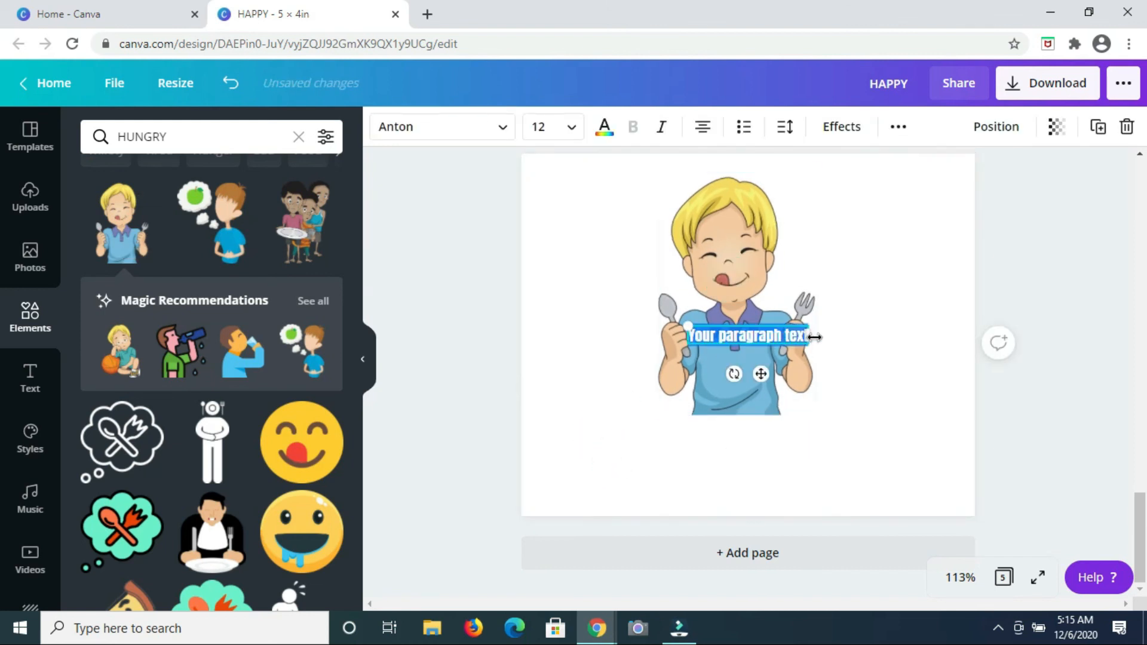
pyautogui.moveTo(806, 345); pyautogui.dragTo(907, 357)
pyautogui.moveTo(862, 321); pyautogui.dragTo(802, 423)
pyautogui.write('HUNGRY')
pyautogui.click(461, 396)
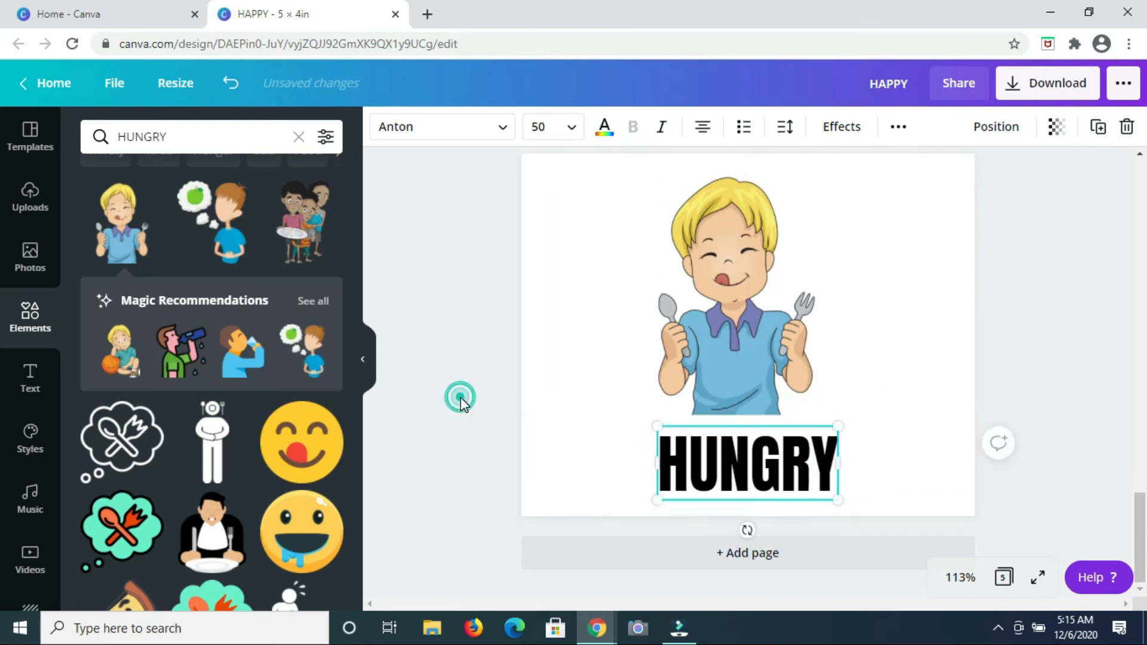
# - Collapse the element search results and review all five emotion cards from page 1 to page 5
pyautogui.scroll(-6, 357, 360)
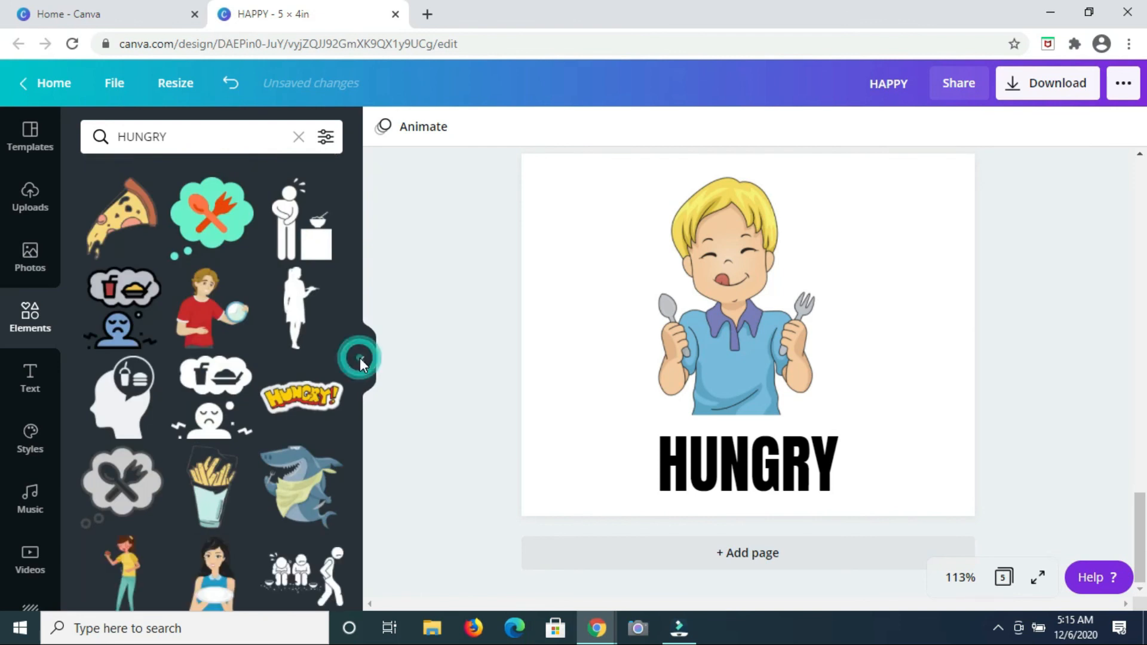
pyautogui.click(362, 366)
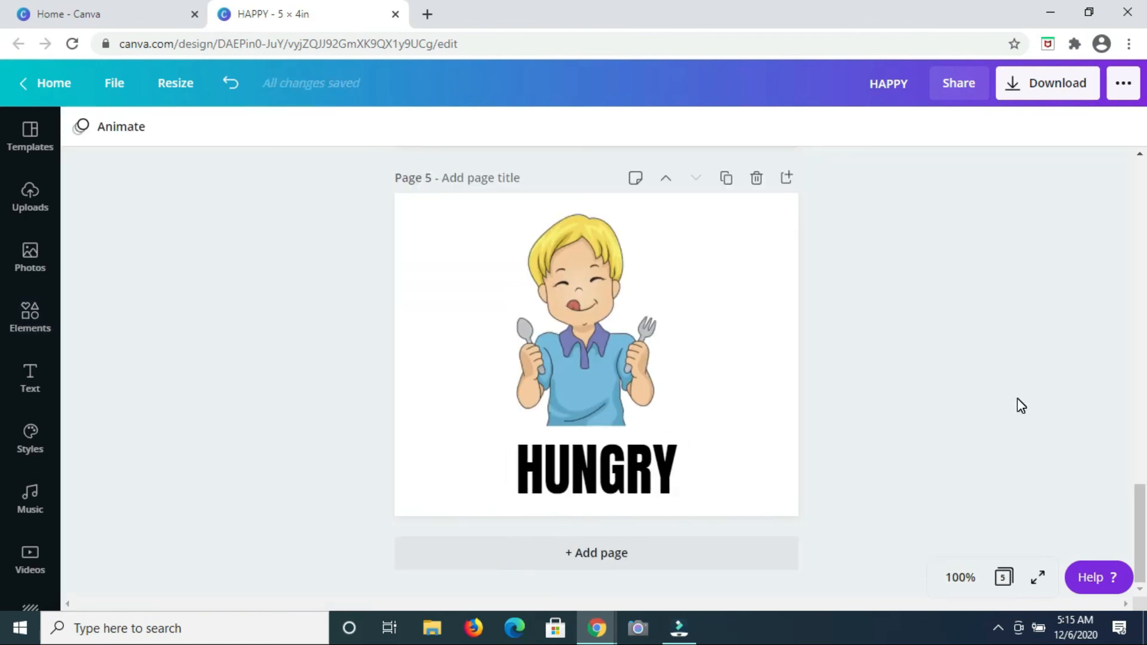
pyautogui.scroll(9, 804, 399)
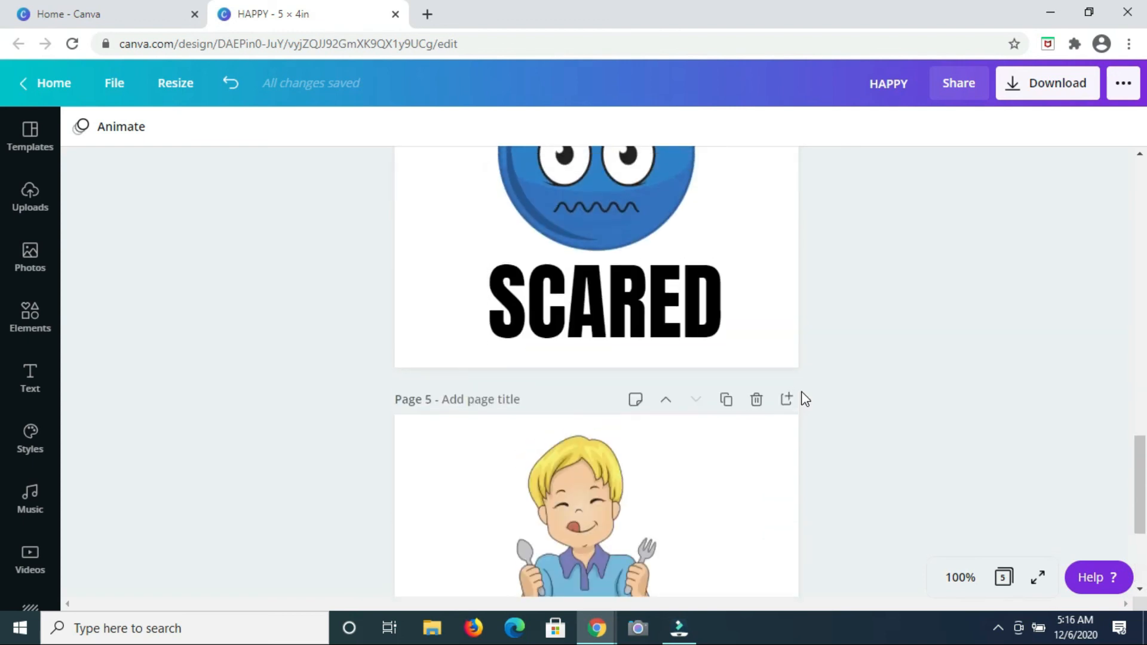
pyautogui.scroll(10, 804, 399)
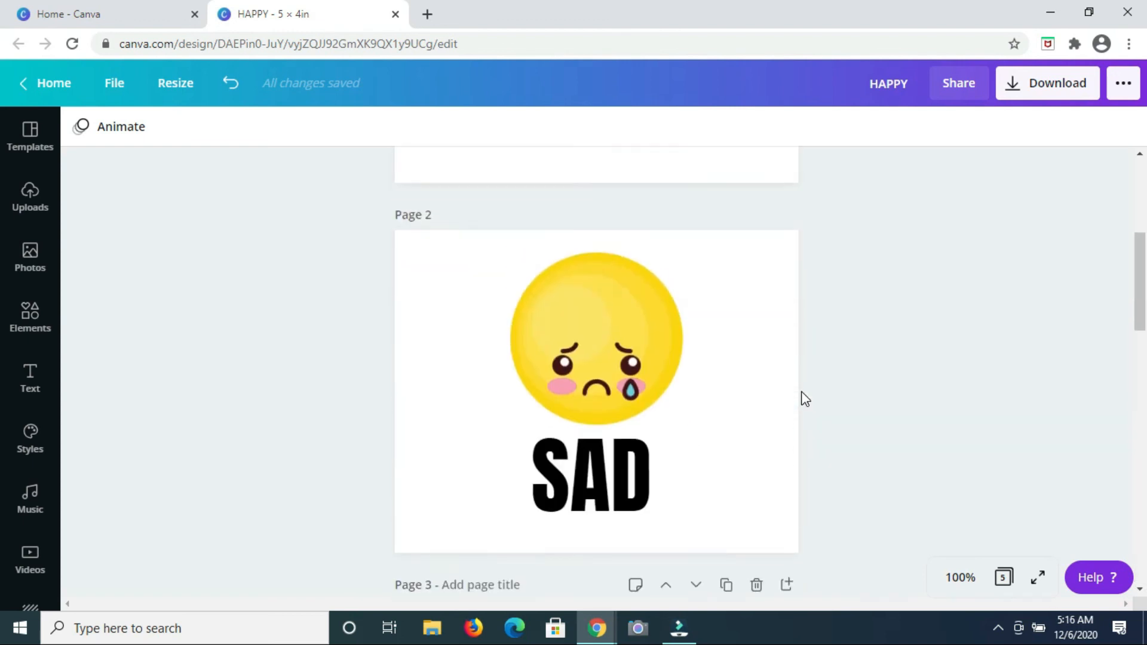
pyautogui.scroll(1, 804, 399)
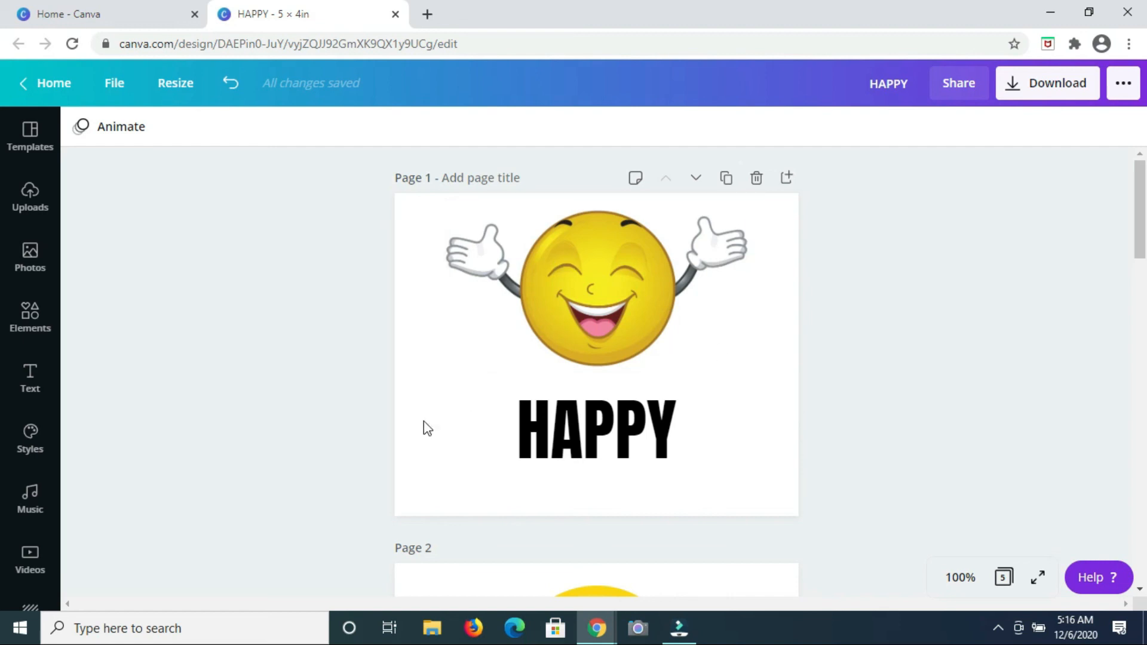
pyautogui.scroll(-7, 707, 343)
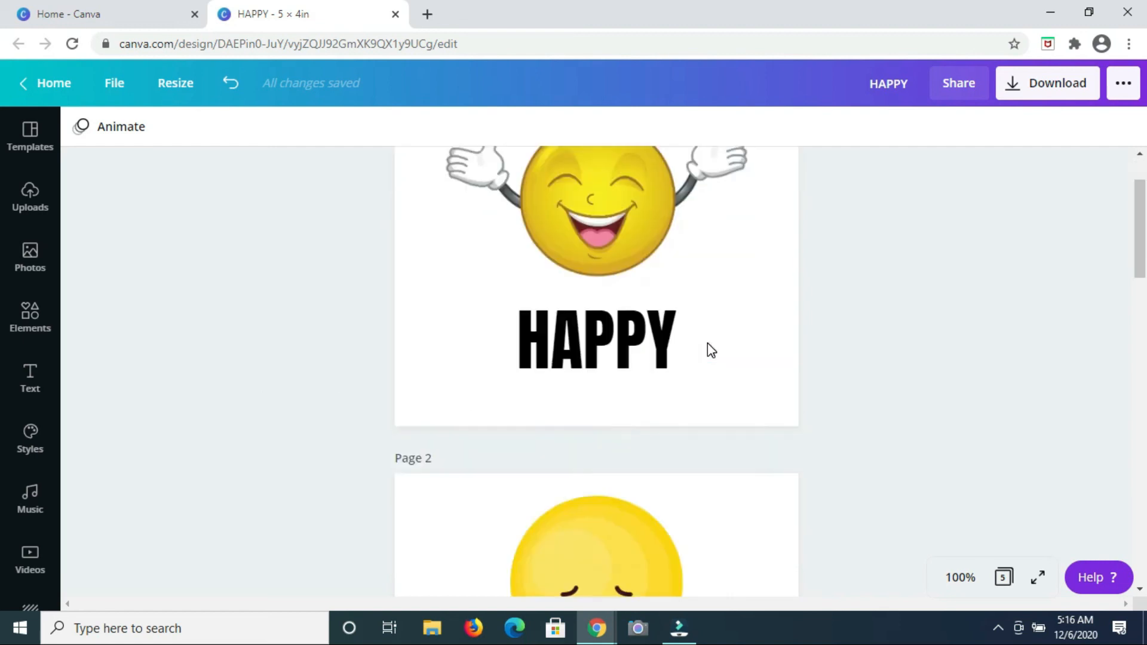
pyautogui.scroll(-18, 707, 343)
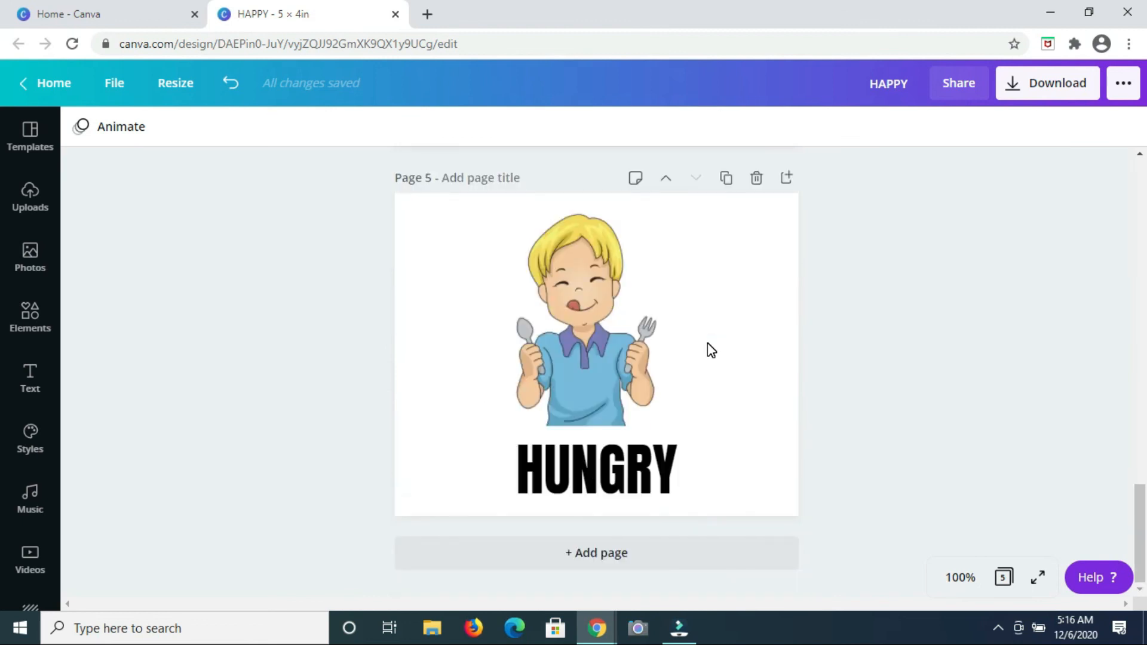
pyautogui.scroll(20, 708, 345)
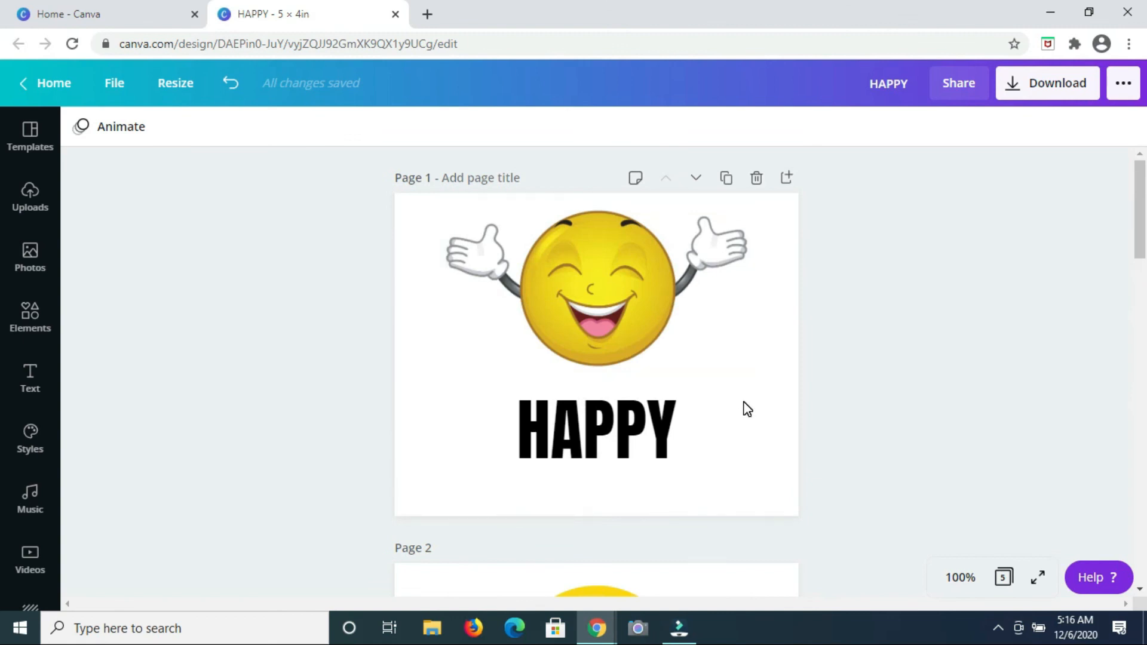
pyautogui.click(746, 409)
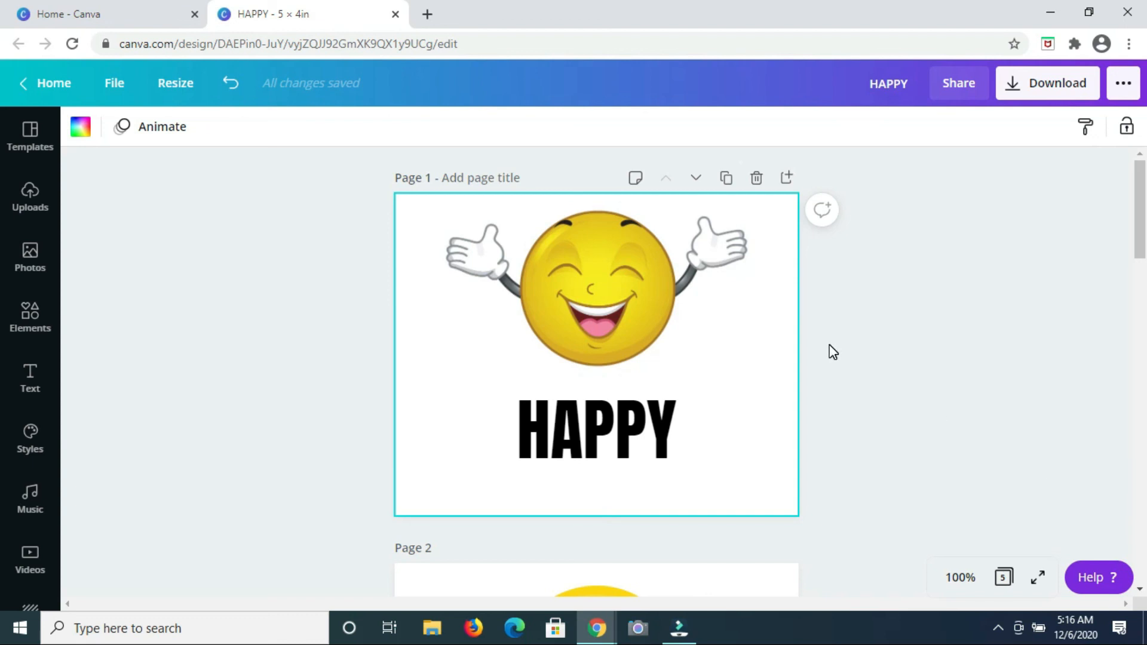
pyautogui.scroll(-10, 832, 352)
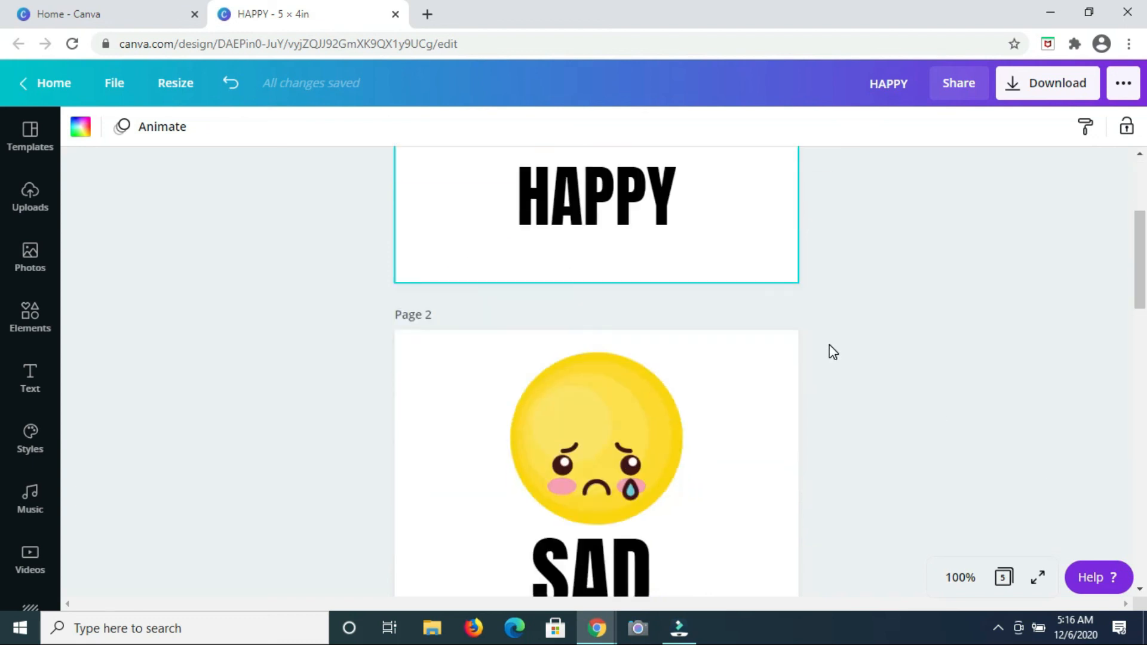
pyautogui.scroll(-8, 833, 352)
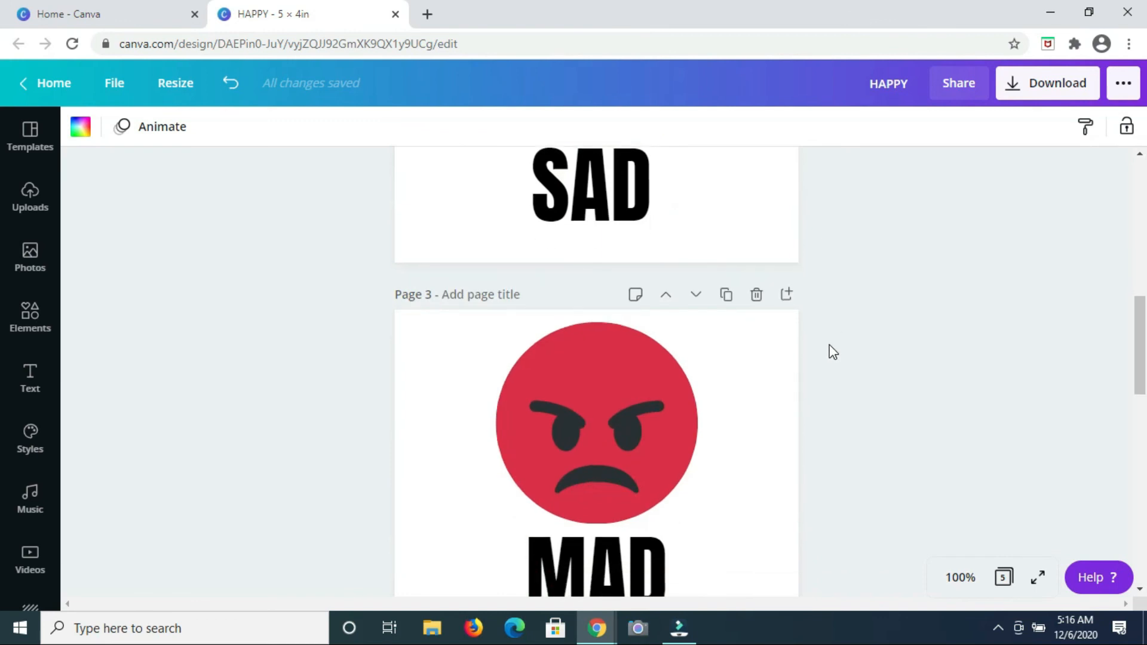
pyautogui.scroll(-7, 833, 352)
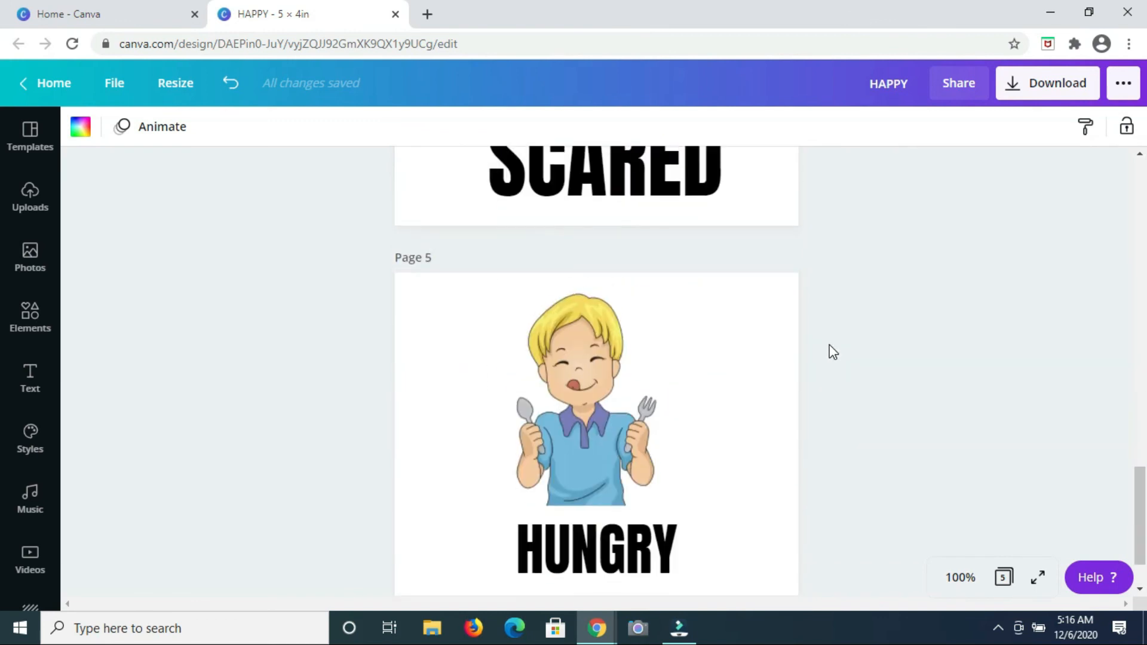
pyautogui.scroll(20, 833, 353)
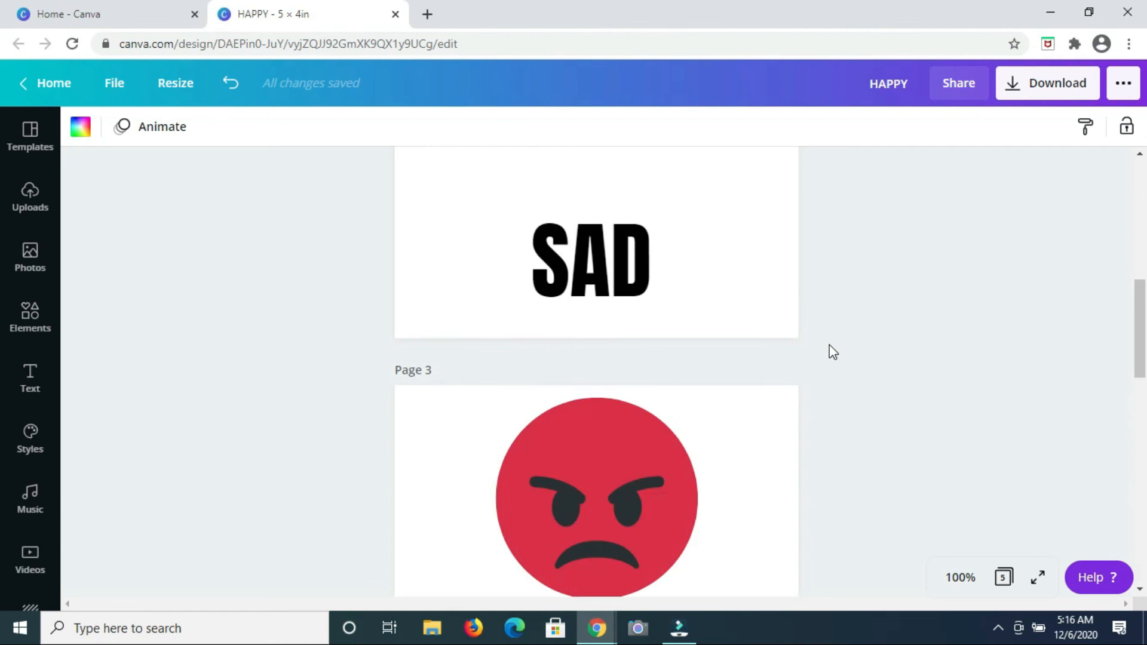
pyautogui.scroll(2, 833, 352)
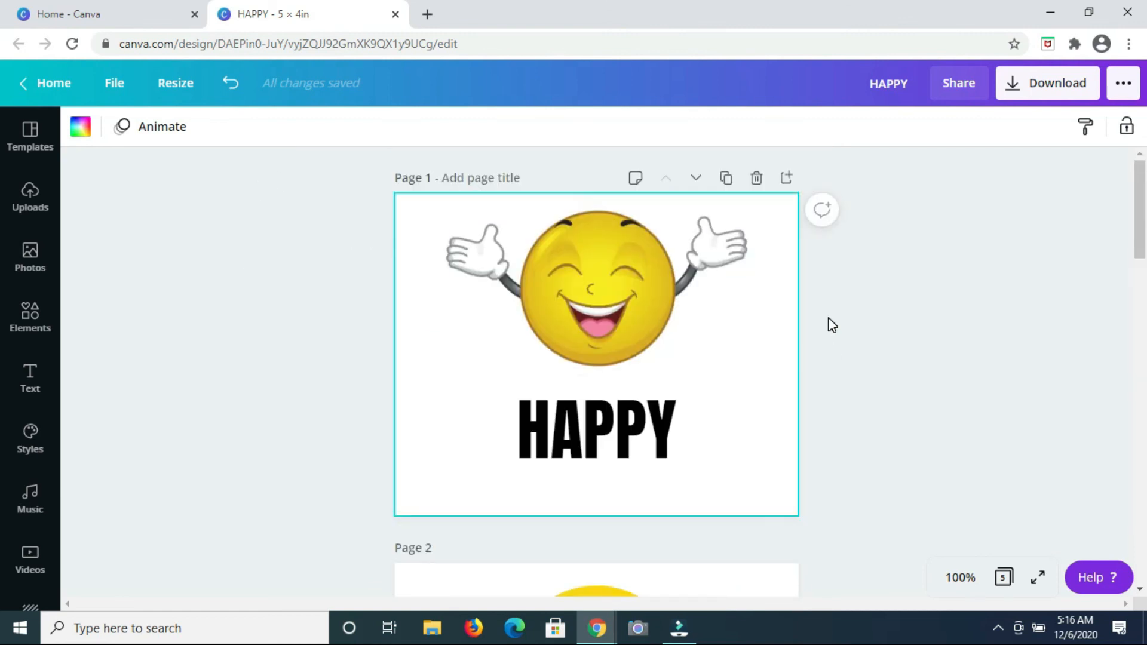
pyautogui.scroll(-7, 792, 428)
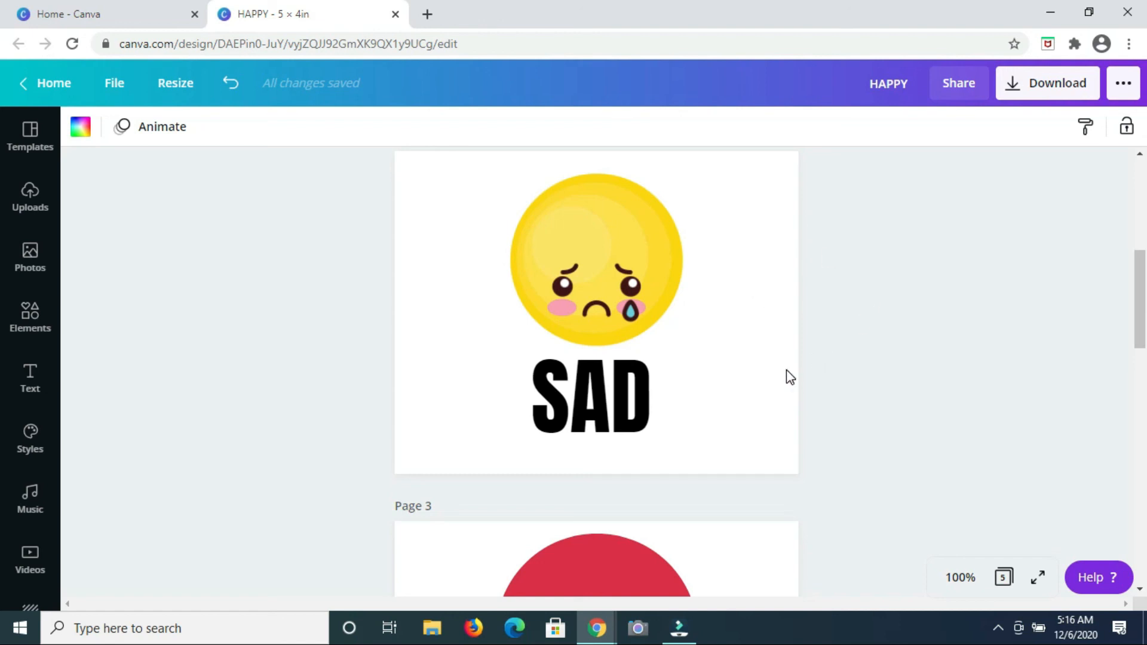
pyautogui.scroll(2, 723, 338)
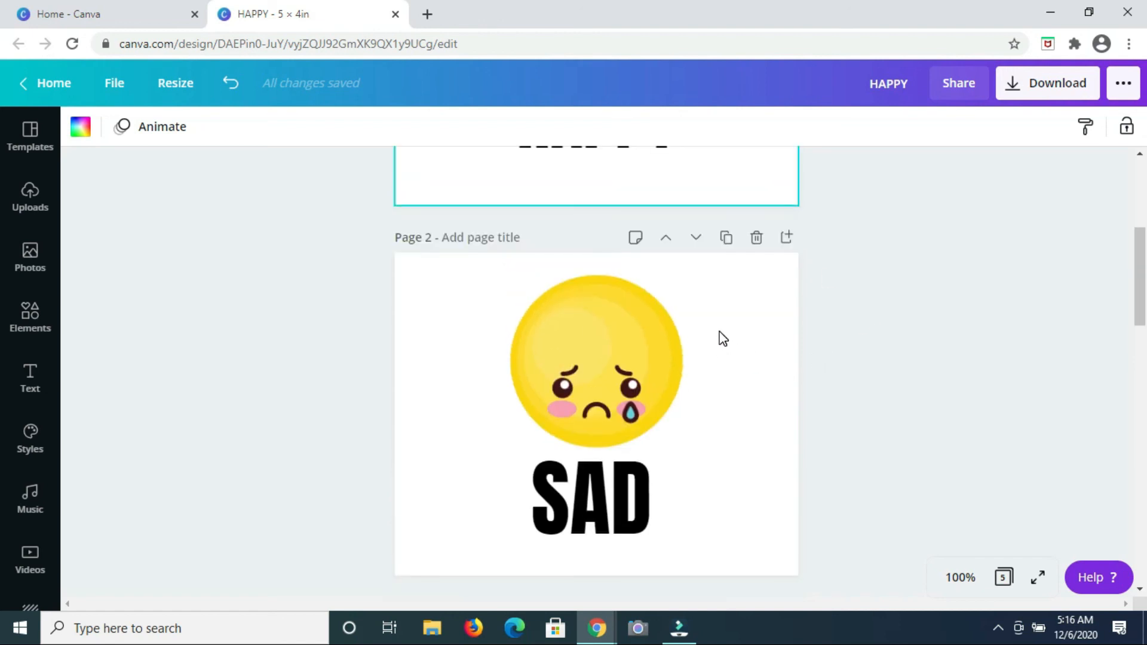
pyautogui.scroll(3, 723, 338)
pyautogui.scroll(2, 722, 338)
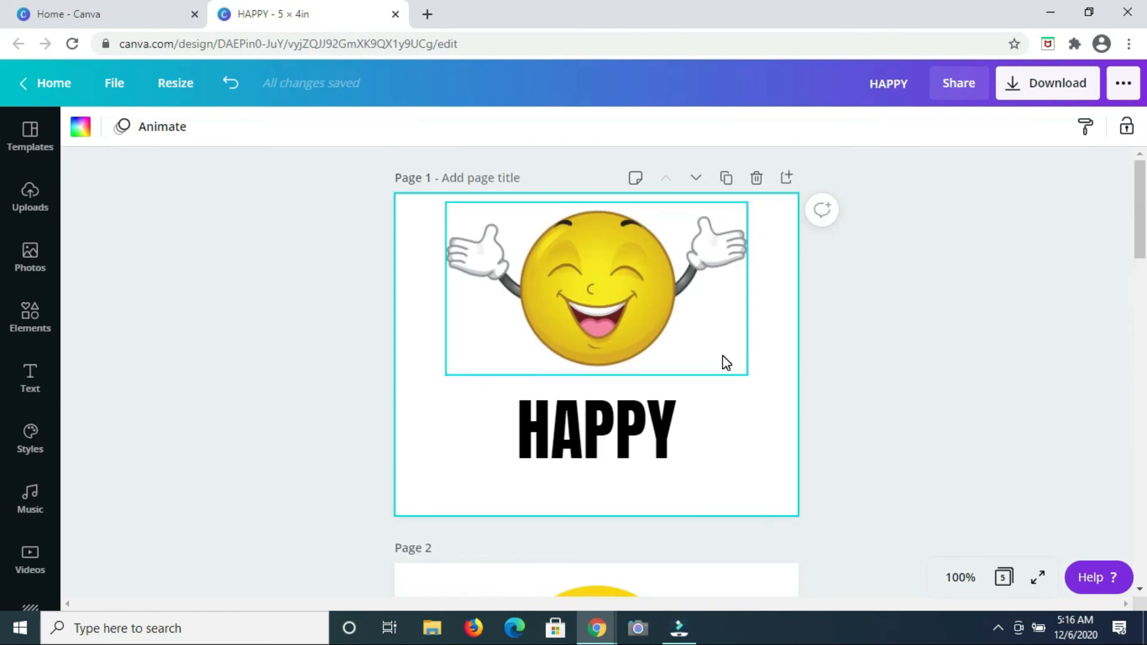
pyautogui.scroll(-2, 726, 363)
pyautogui.scroll(-2, 726, 362)
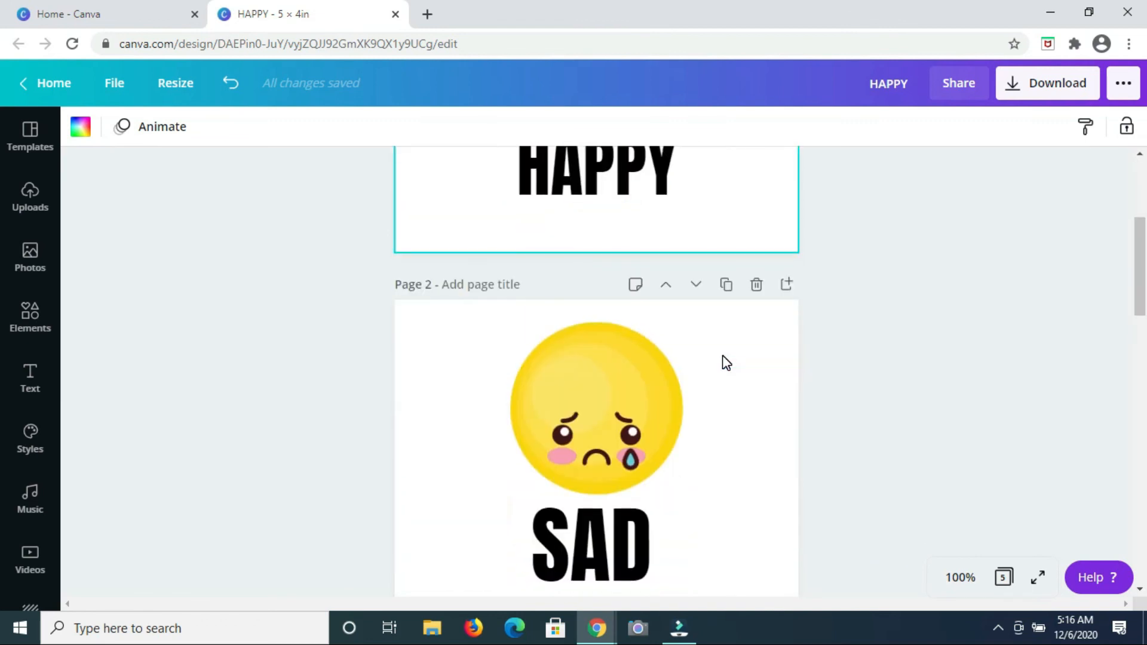
pyautogui.scroll(-5, 726, 362)
pyautogui.scroll(-10, 726, 363)
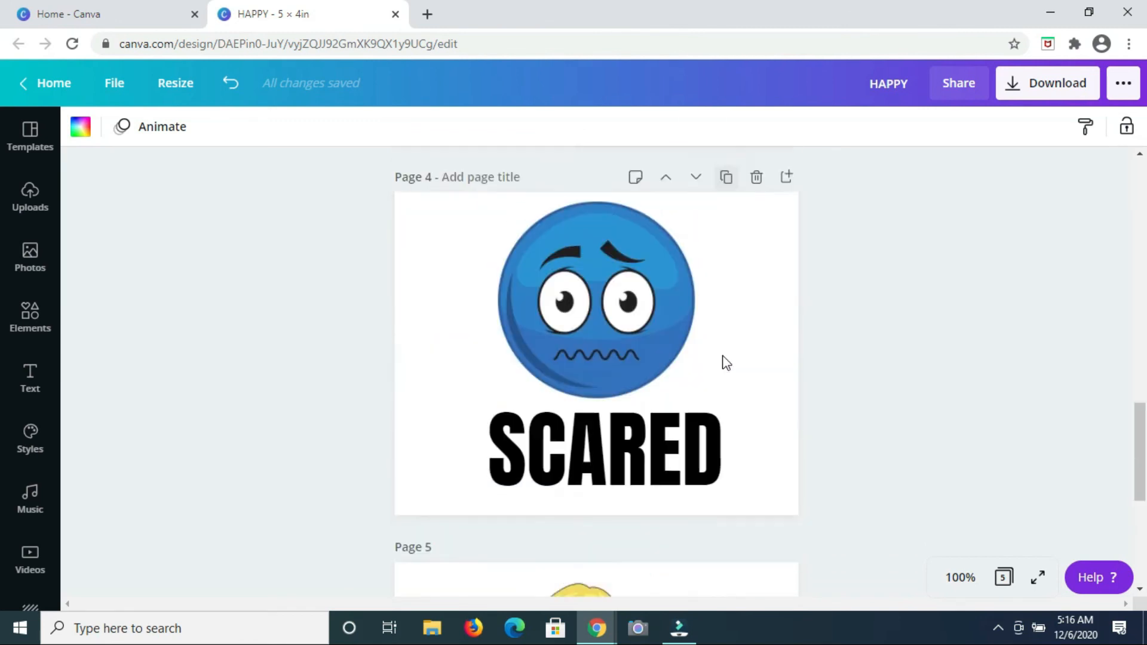
pyautogui.scroll(-2, 726, 363)
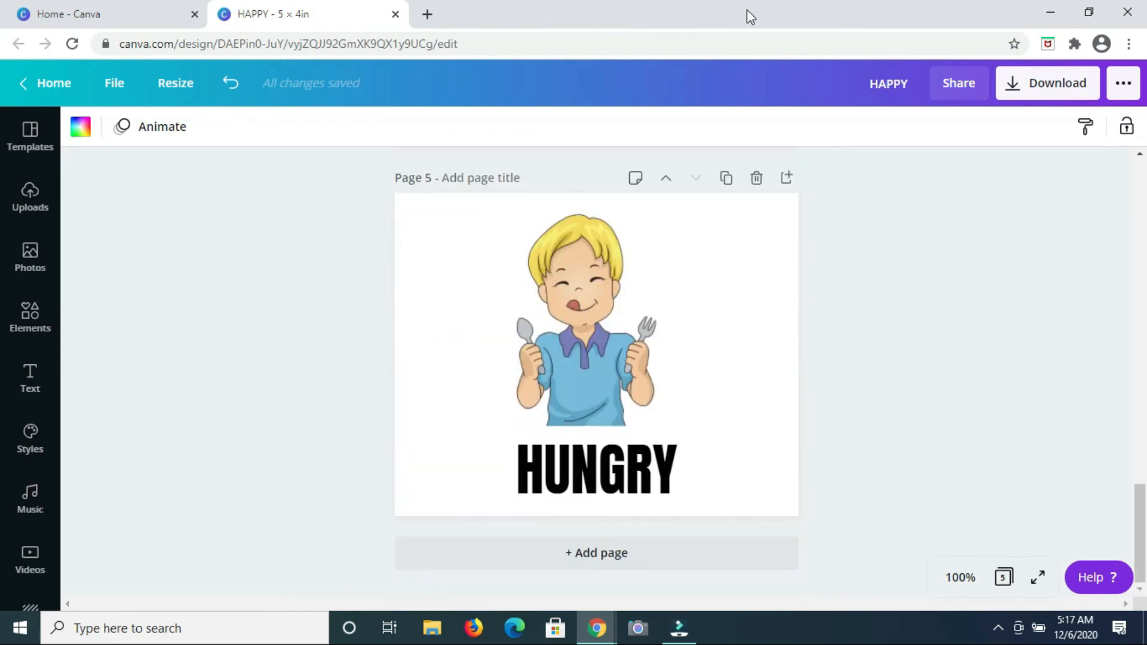
pyautogui.click(518, 303)
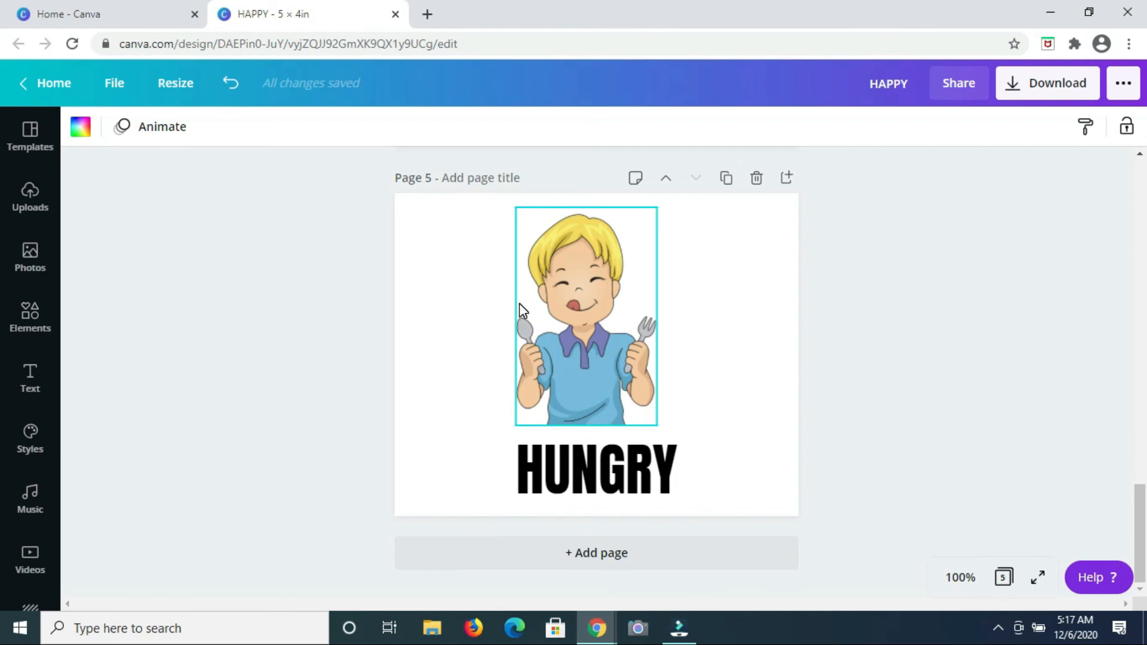